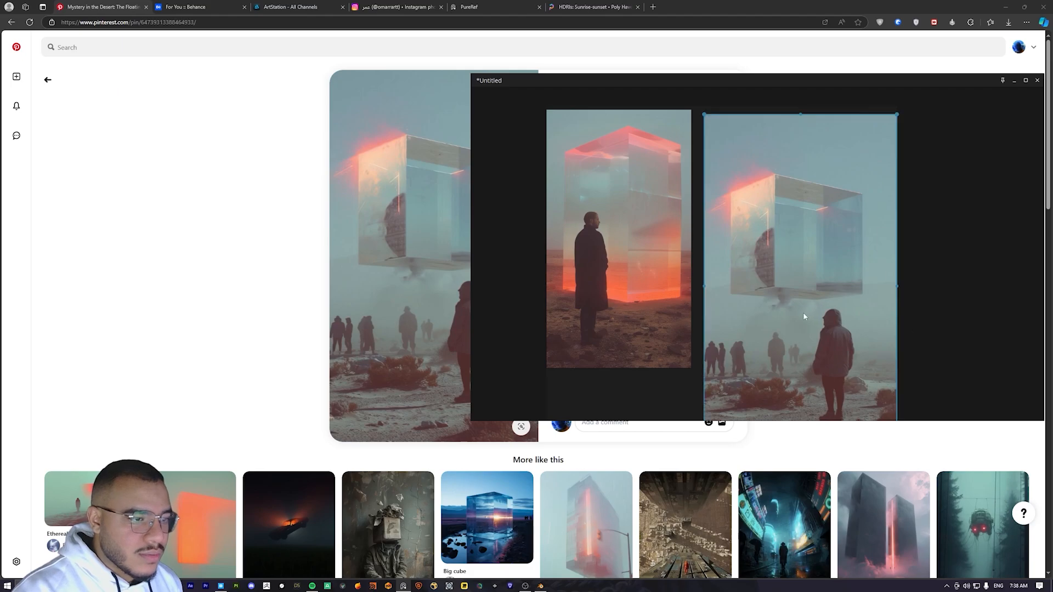
Step: Return to the Luminescent Cube pin, and view the enlarged reference image of the glowing cube in PureRef
click(113, 5)
key(alt+Left)
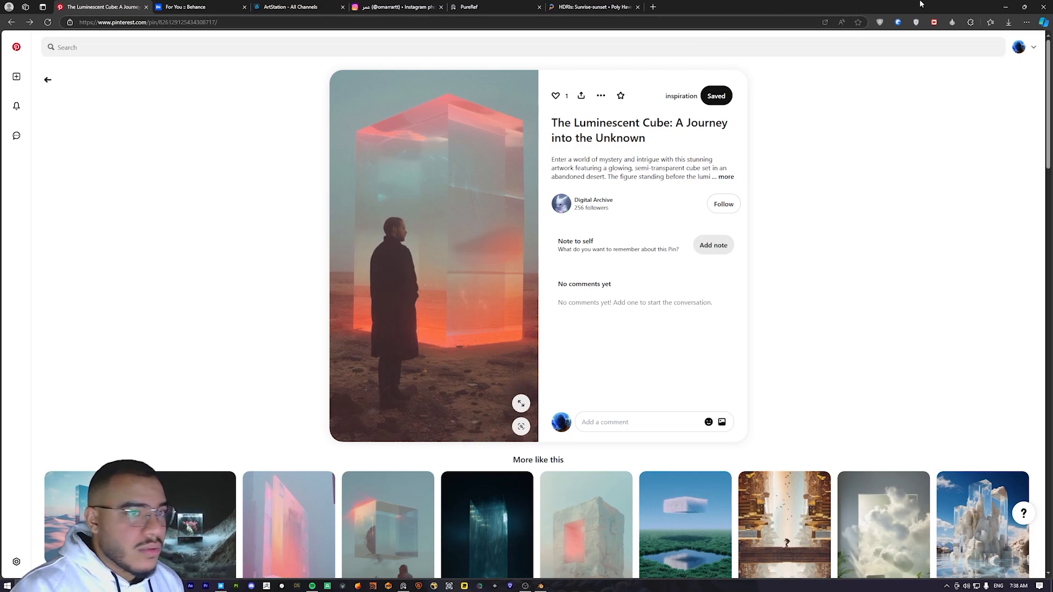
click(1006, 6)
middle_drag(654, 310, 594, 308)
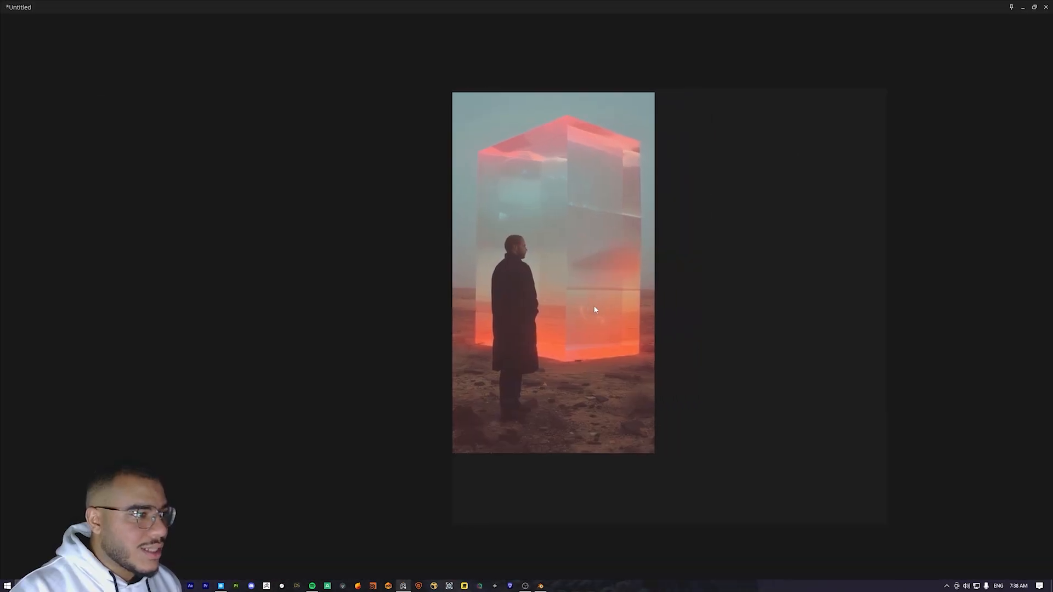
scroll(595, 310, up, 2)
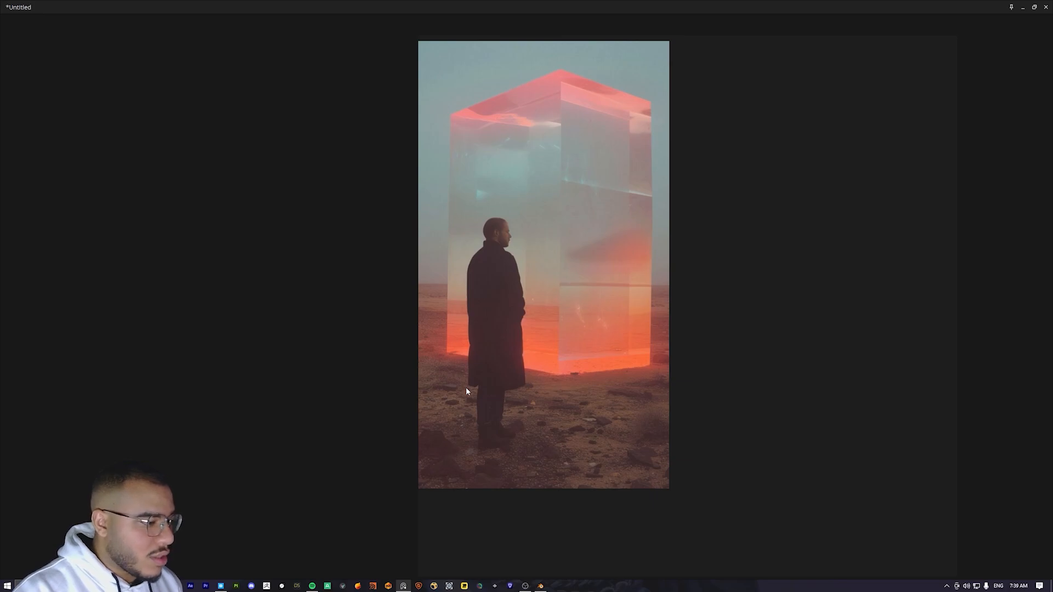
Step: Switch to the browser's Poly Haven sunrise/sunset HDRIs and open the Qwantani Dusk 2 page
click(1020, 7)
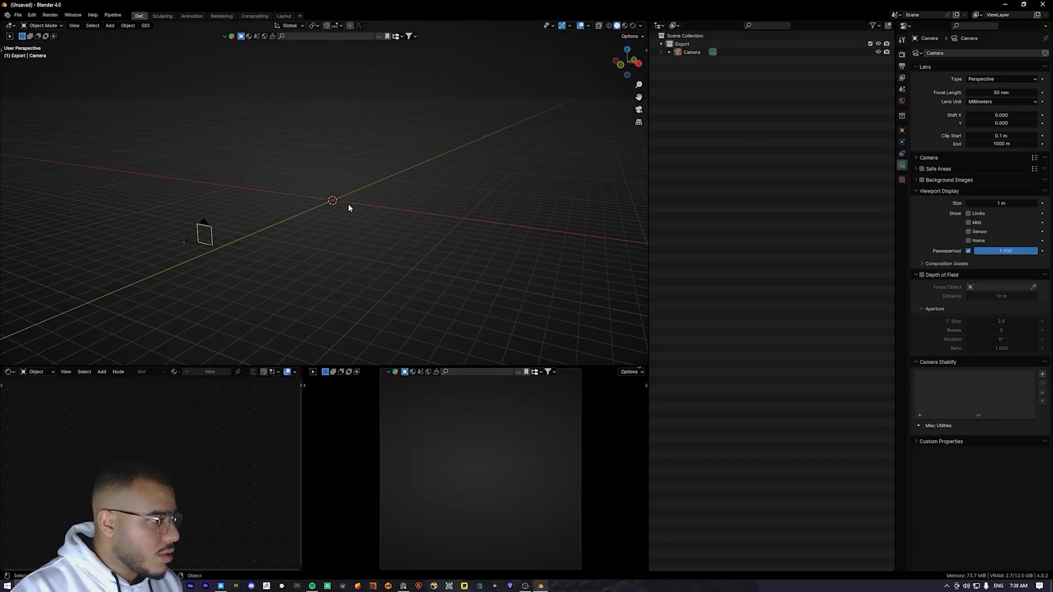
mouse_move(348, 207)
middle_down()
mouse_move(298, 223)
mouse_move(341, 216)
middle_up()
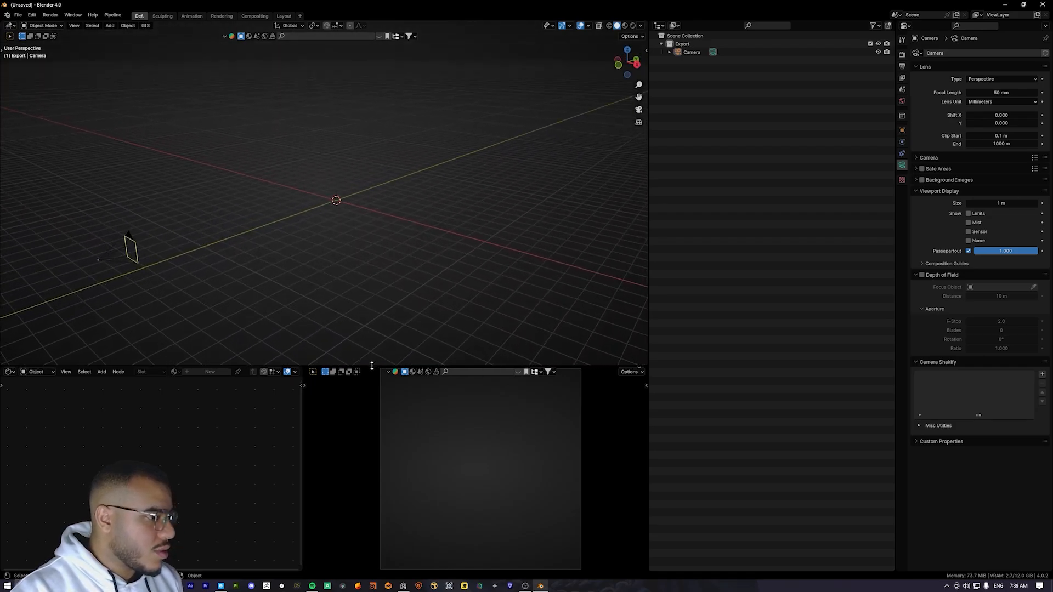
mouse_move(129, 587)
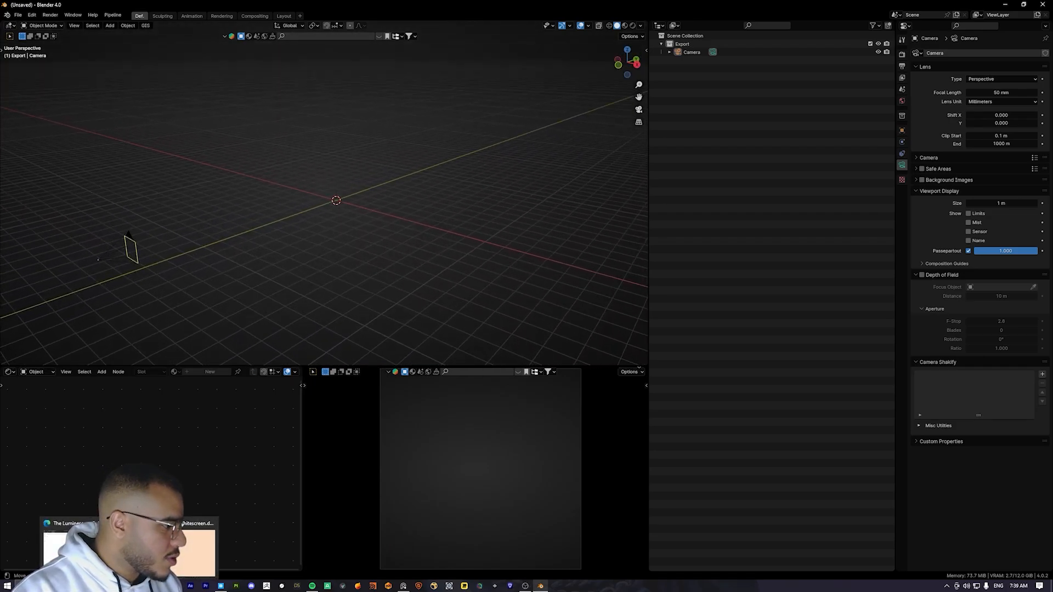
click(76, 548)
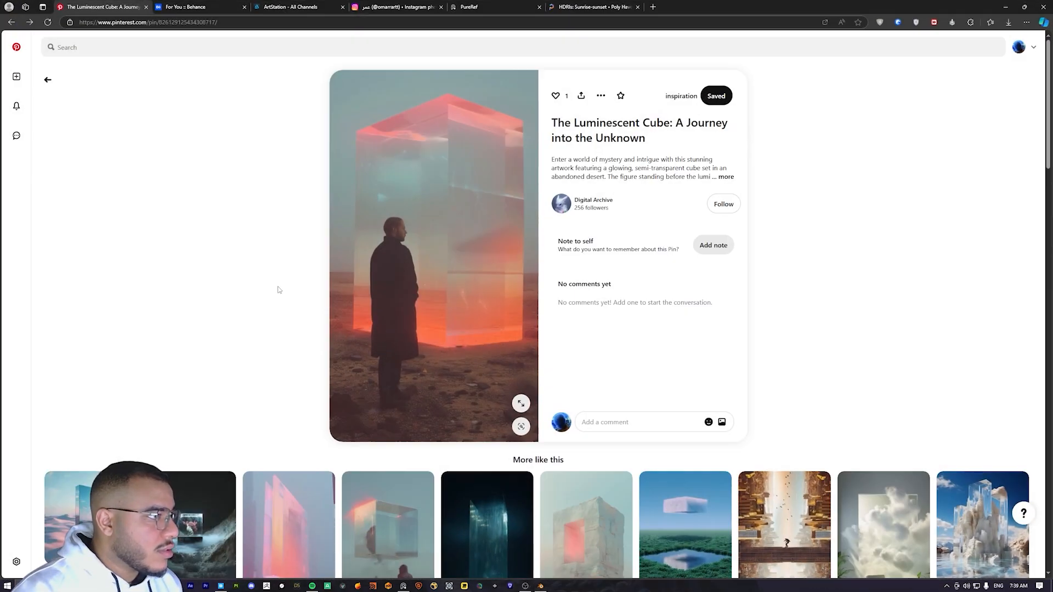
click(581, 7)
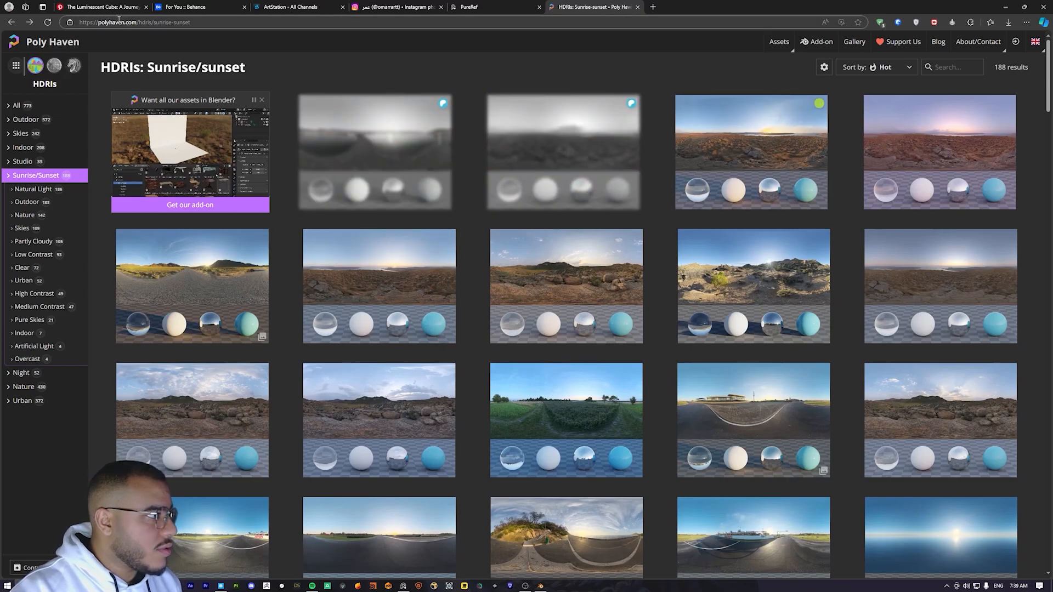
click(559, 73)
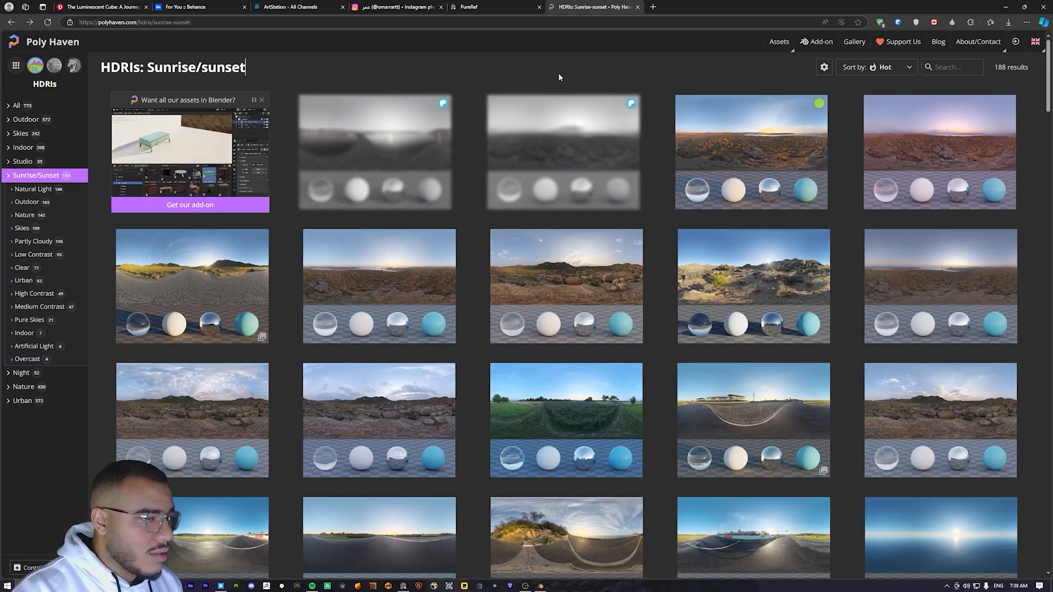
click(920, 156)
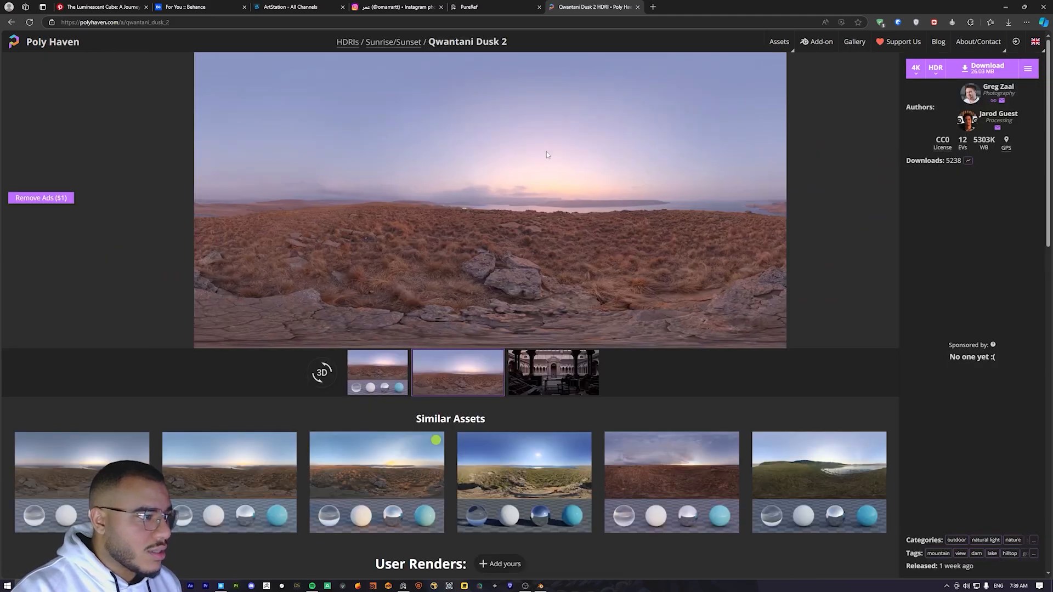
Step: Download the Qwantani Dusk 2 HDRI at 4K resolution in HDR format
click(915, 68)
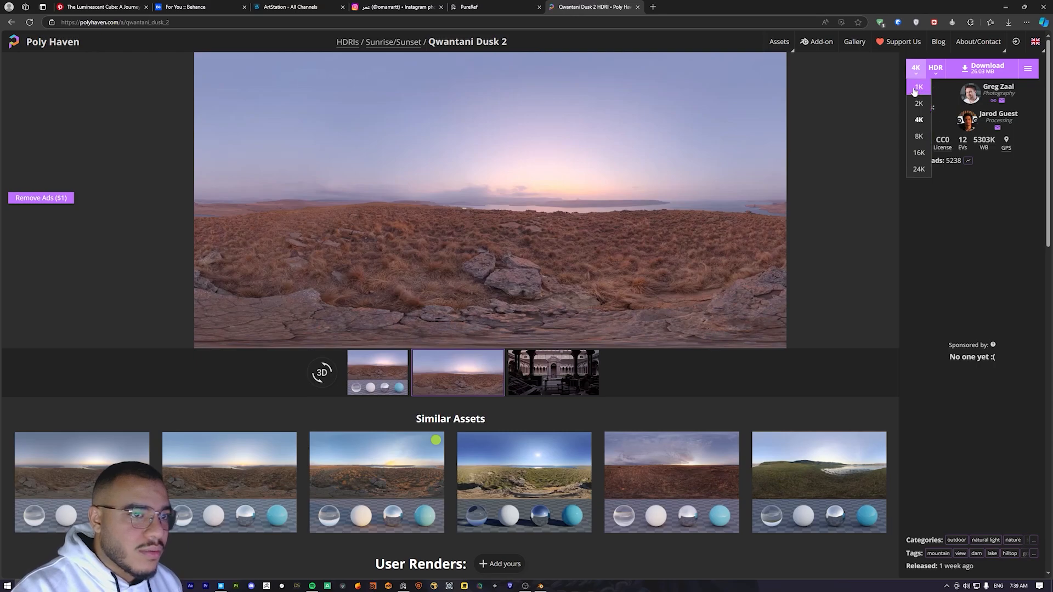
click(944, 199)
click(915, 68)
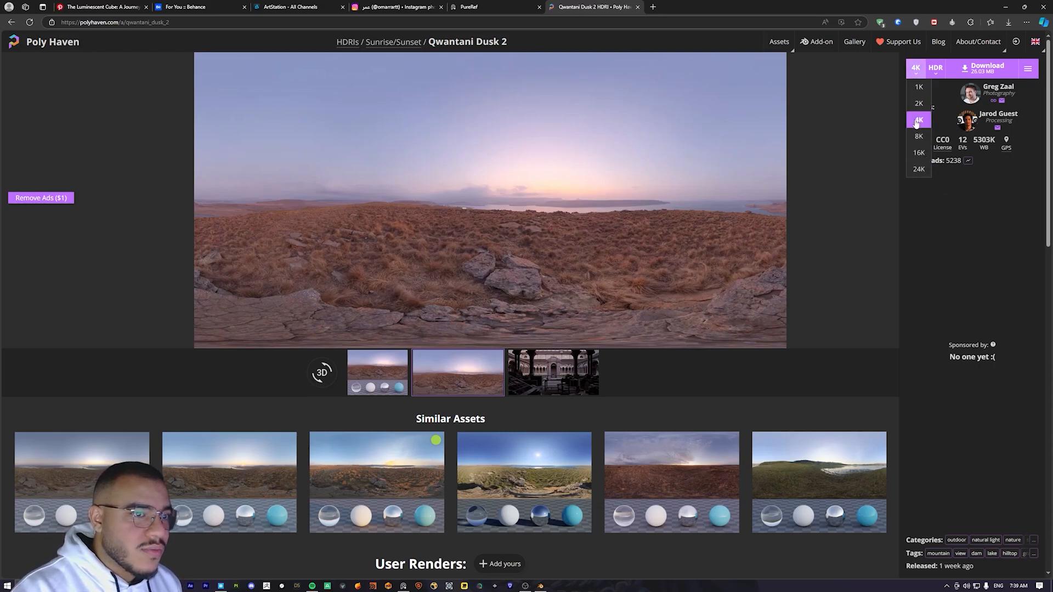
click(944, 184)
click(917, 72)
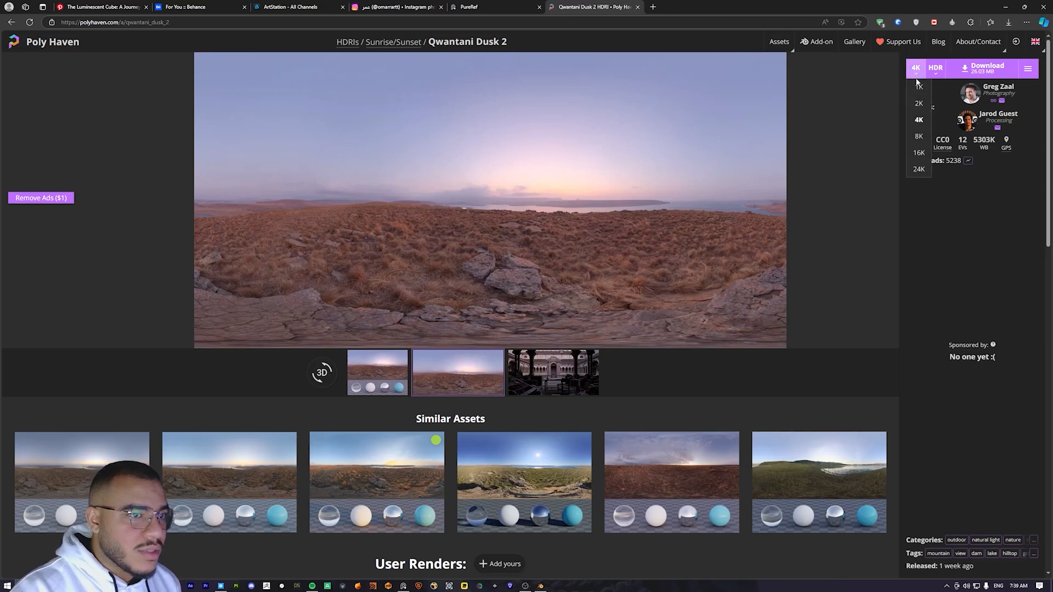
click(916, 75)
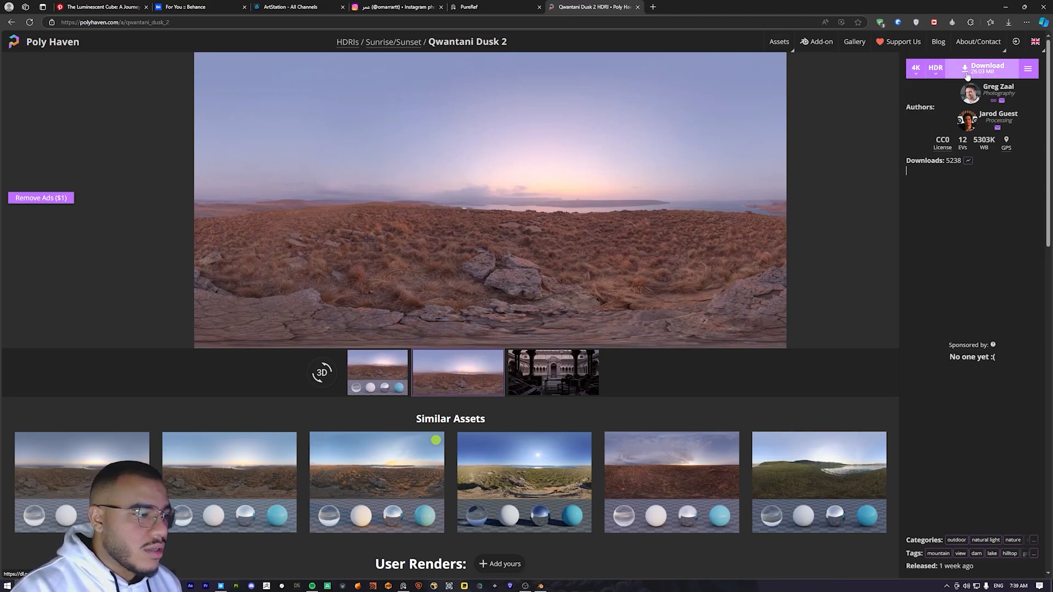
click(965, 74)
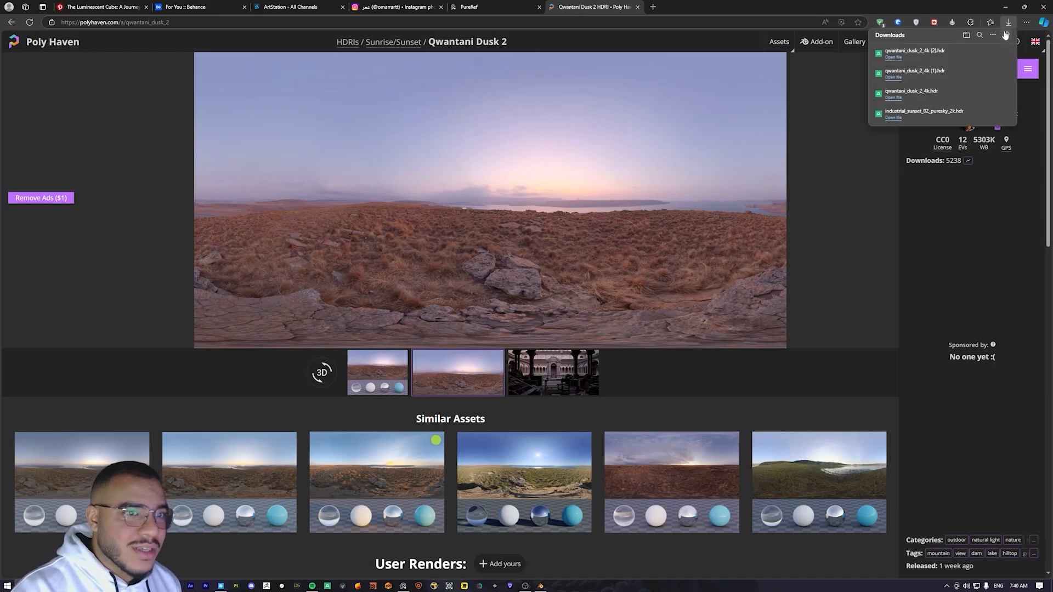
Step: Switch to Blender and add a plane mesh at the world origin
click(540, 587)
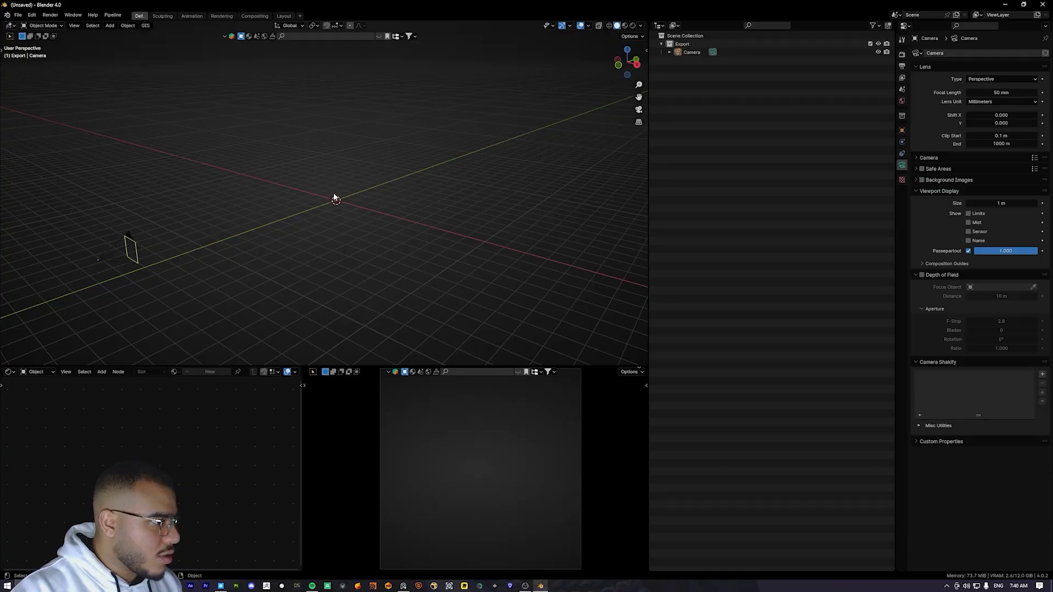
key(shift+a)
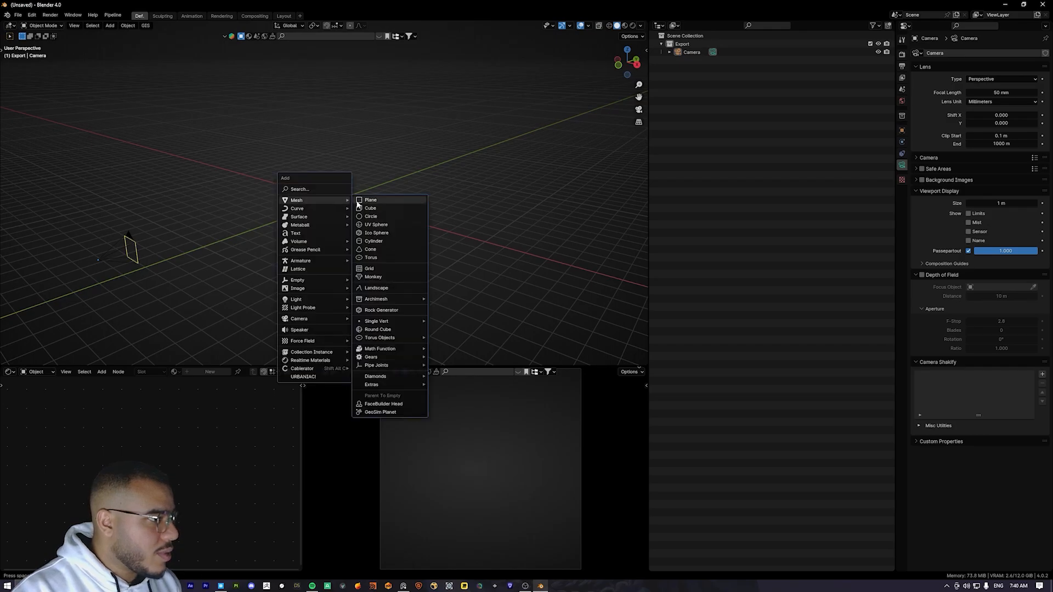
click(356, 202)
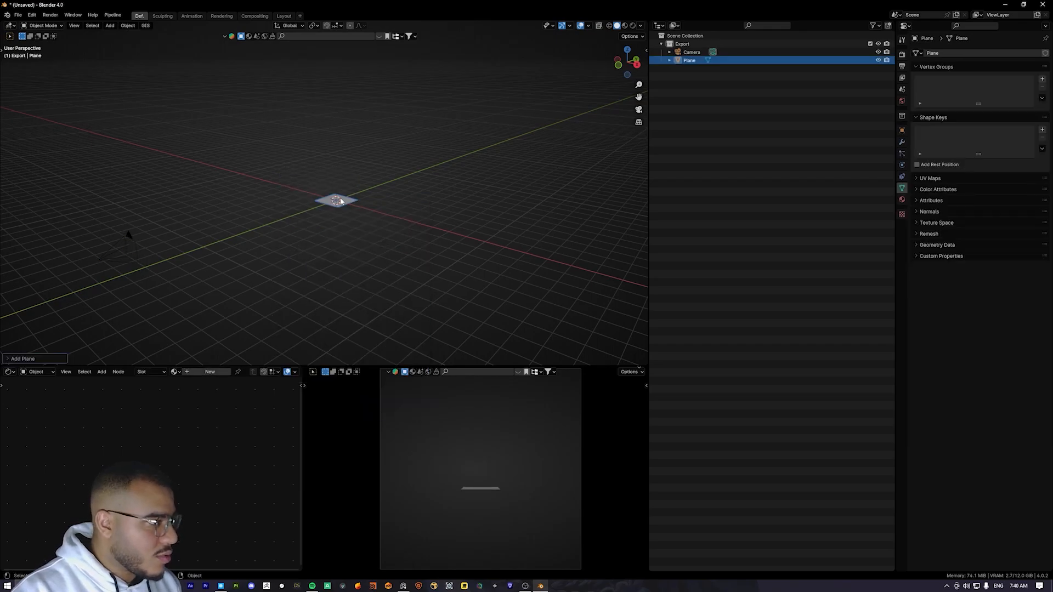
click(45, 24)
click(45, 24)
click(45, 23)
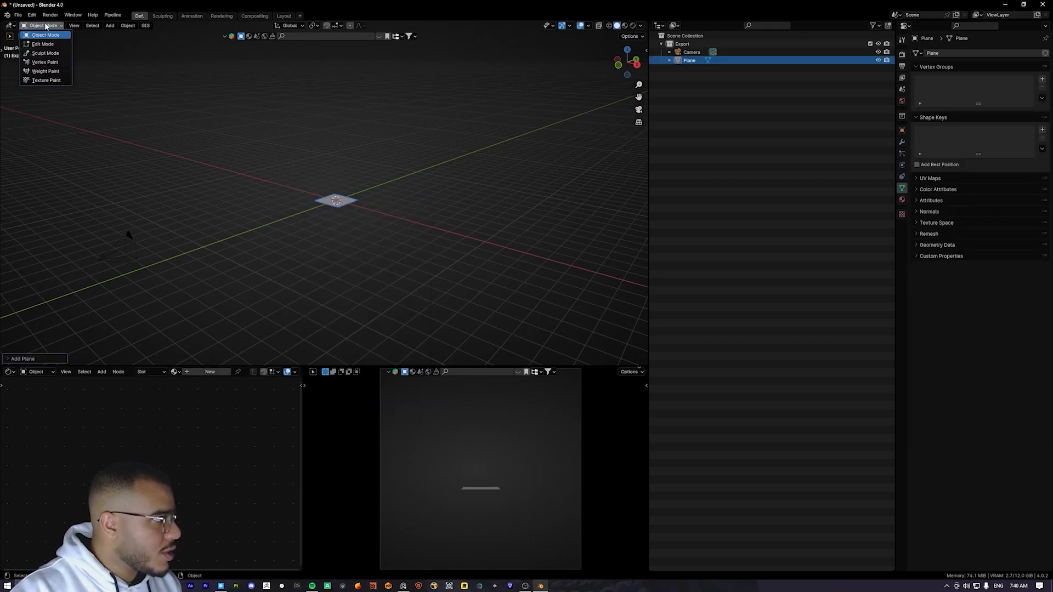
click(45, 24)
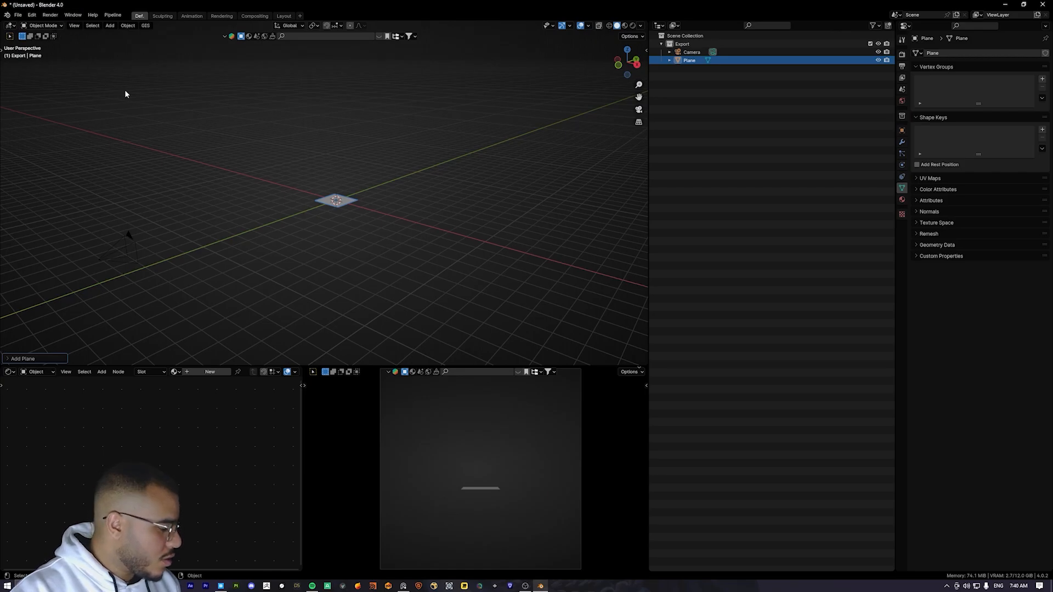
key(Tab)
key(Tab)
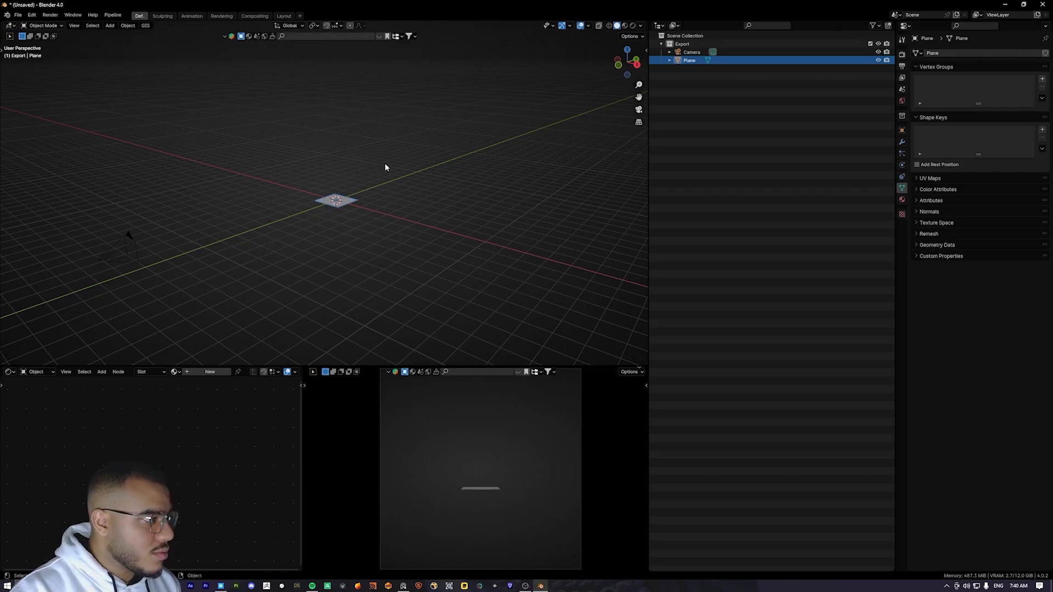
Step: Scale the plane's geometry uniformly by a factor of 10 in Edit Mode
key(Tab)
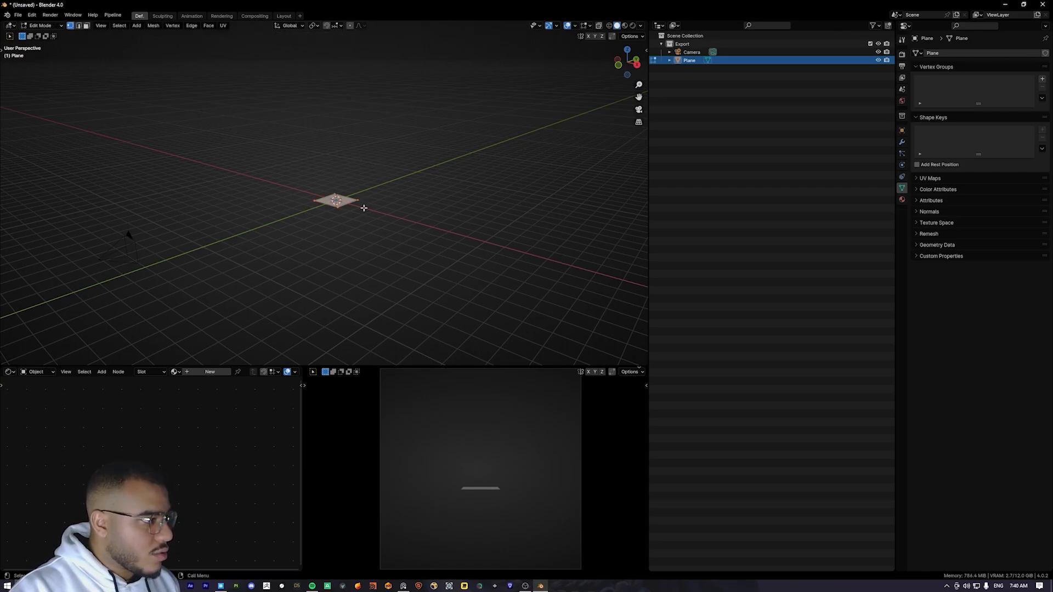
text(s)
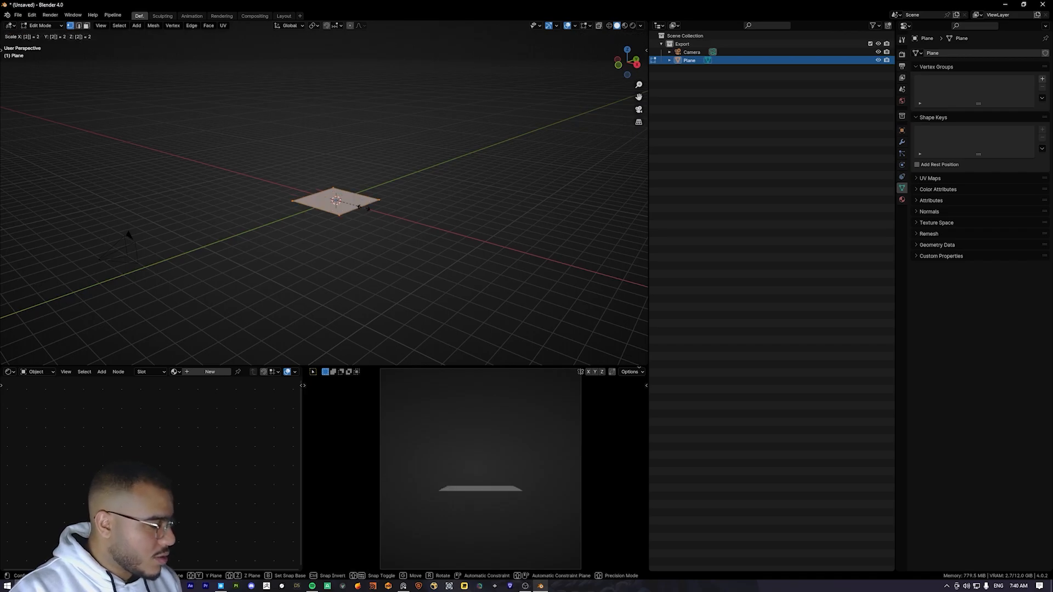
text(10)
key(Return)
scroll(364, 208, down, 5)
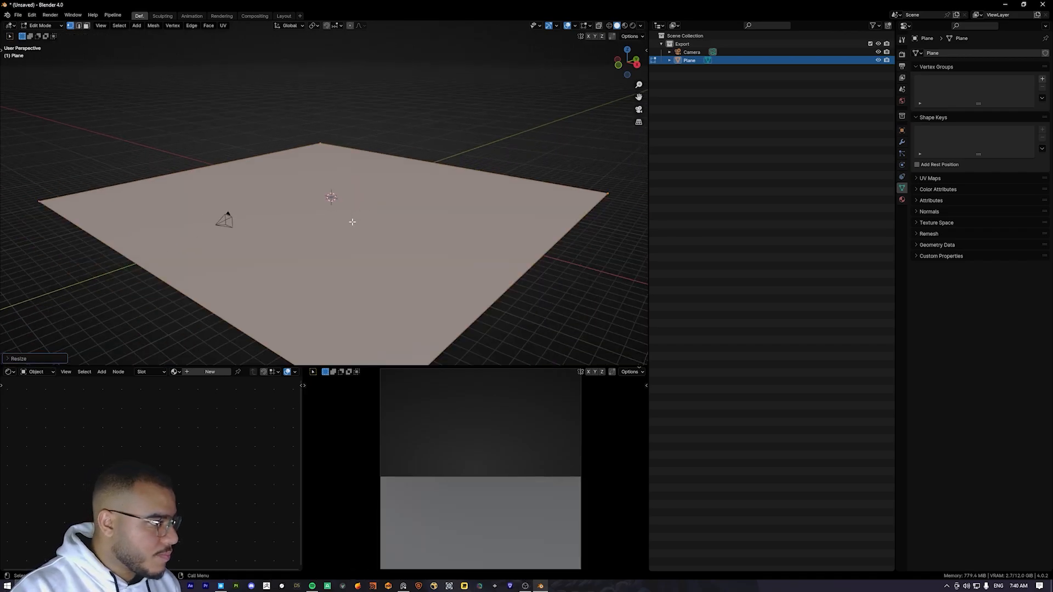
Step: Return to Object Mode and move the camera backward along the global Y axis to the plane's near edge
key(Tab)
click(269, 201)
key(g)
key(y)
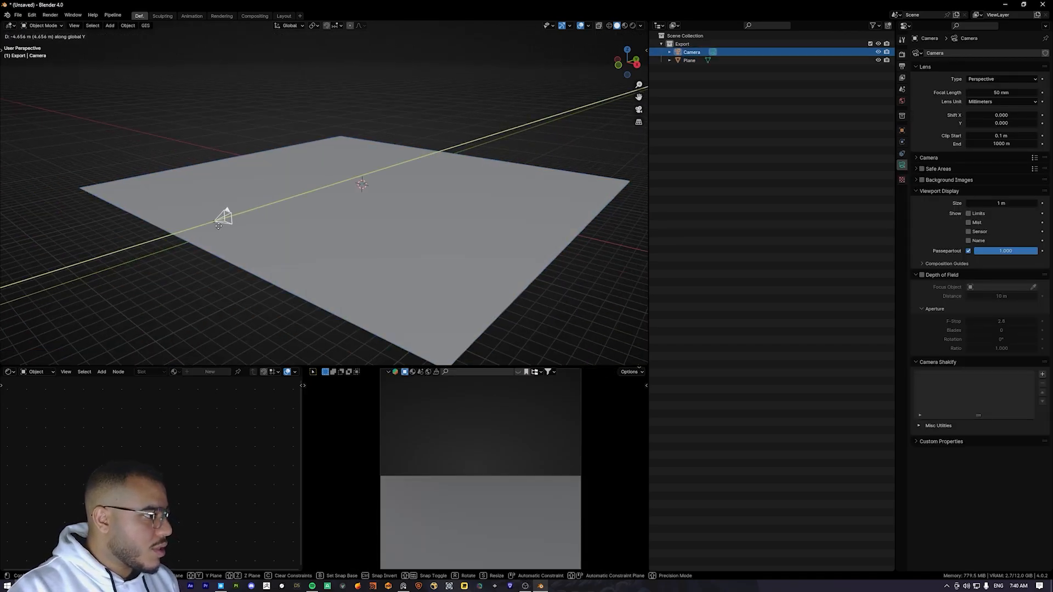
click(187, 228)
Step: Set the camera's focal length to 35 mm
click(994, 93)
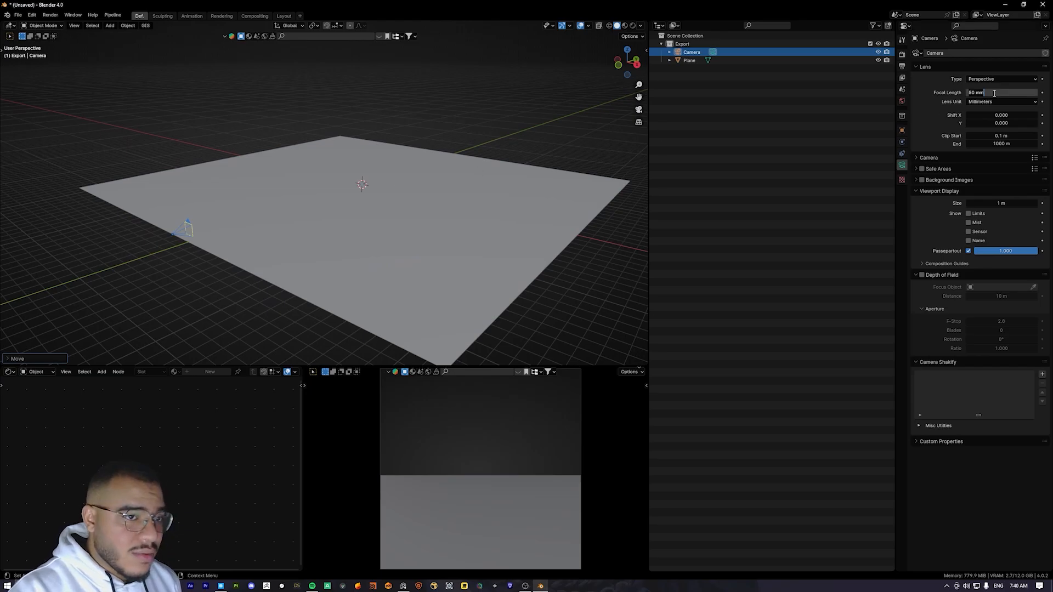
text(35)
key(Return)
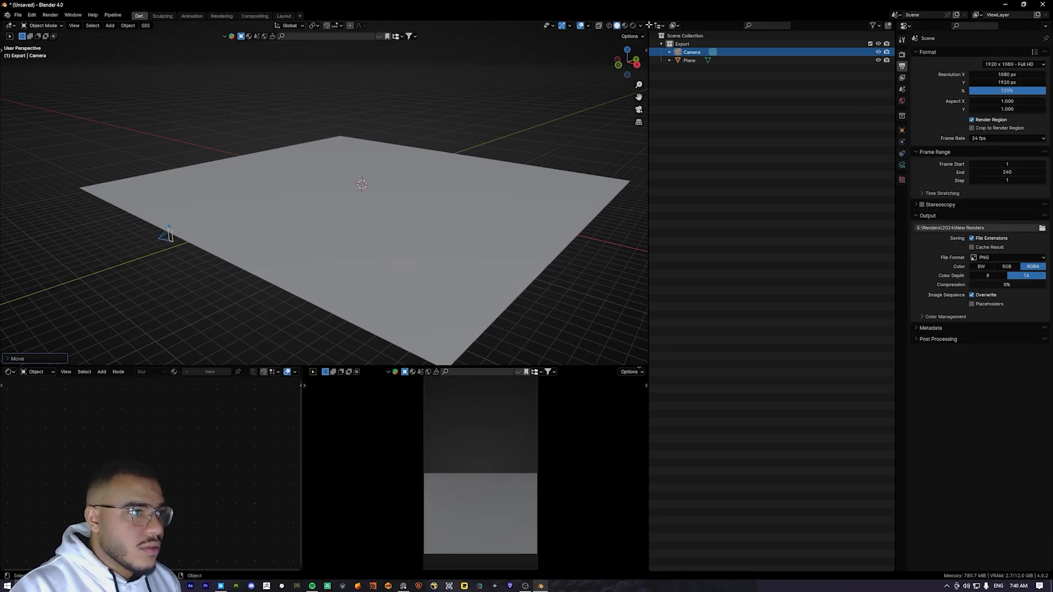
Step: Enlarge the camera view beside the 3D viewport and nudge the camera forward along Y until the plane fills the bottom of the frame
drag(648, 26, 397, 165)
drag(649, 233, 790, 234)
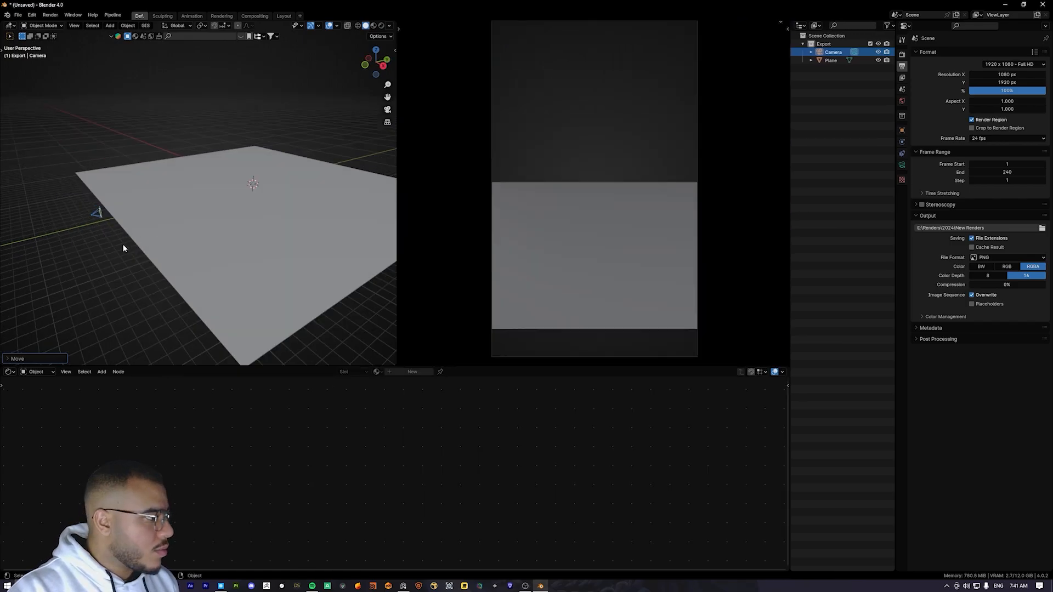
key(g)
key(y)
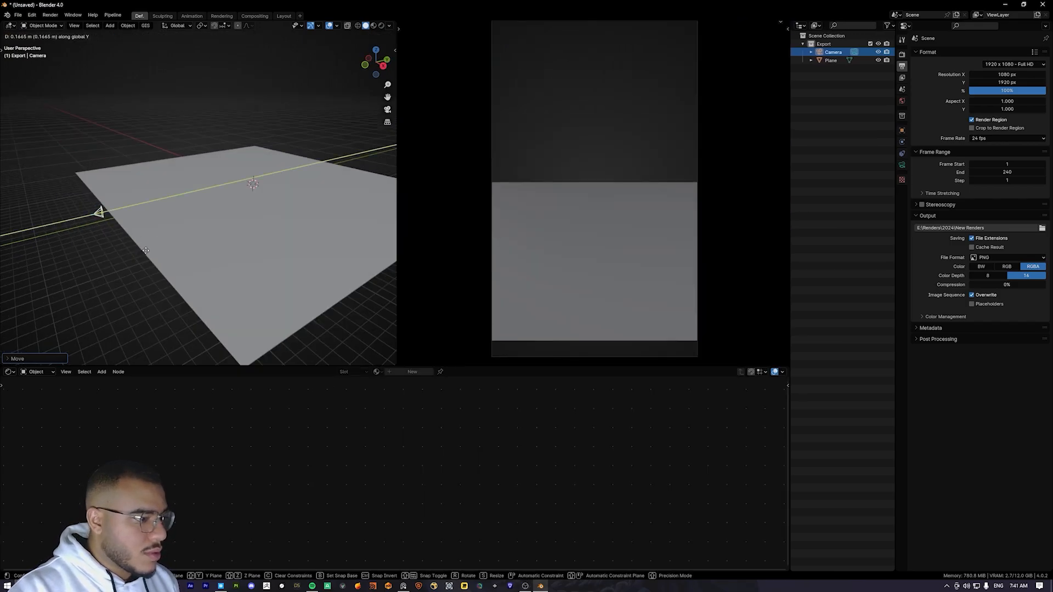
click(148, 254)
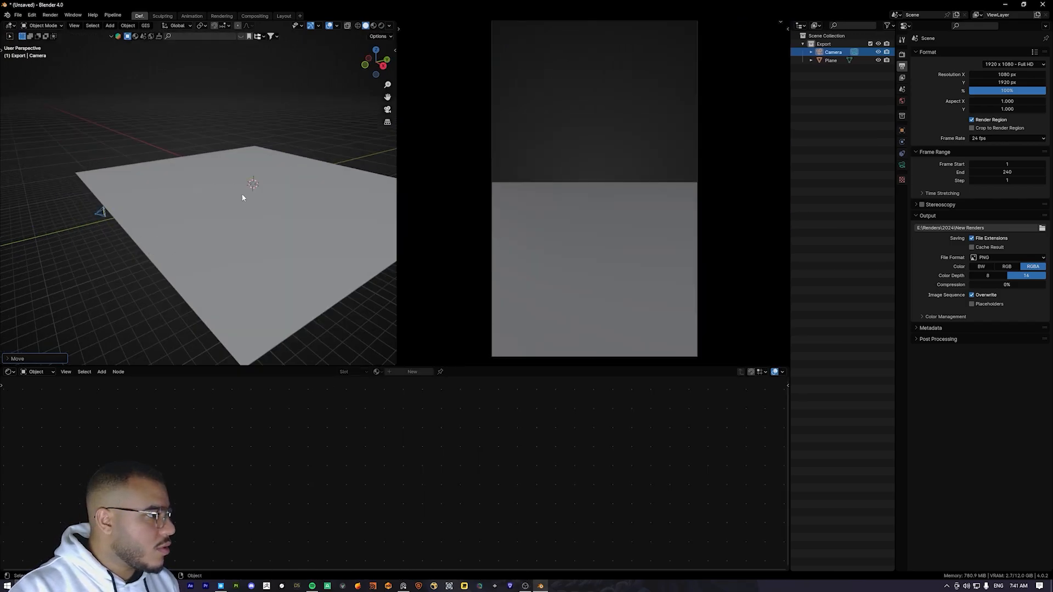
Step: Add a cube turned 45° around Z at the plane's centre and enlarge it to about half the camera frame's width
key(alt+a)
key(shift+a)
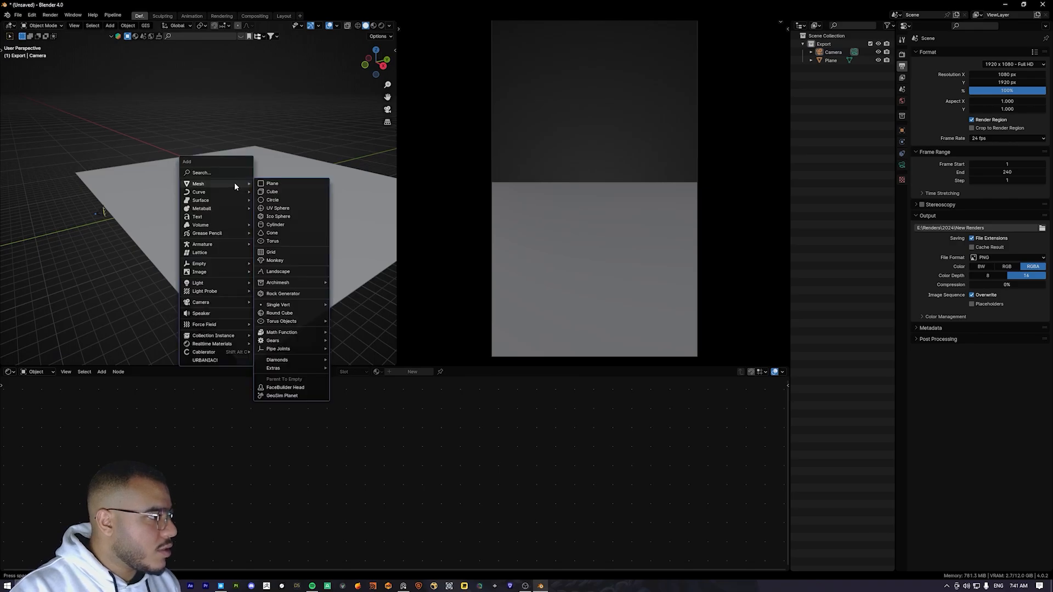
click(266, 193)
text(rz45)
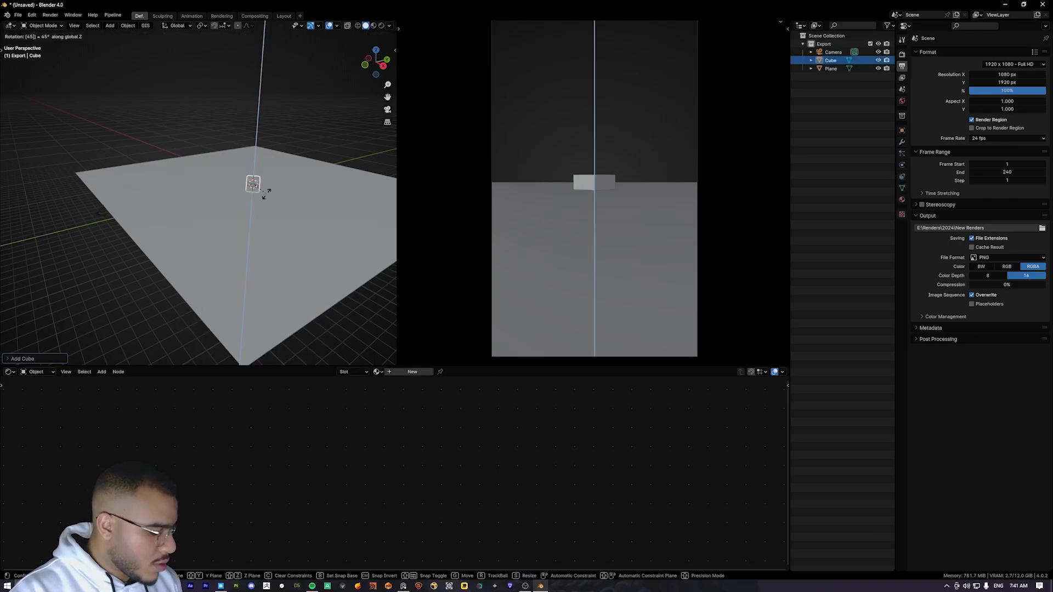
key(Return)
key(s)
click(318, 208)
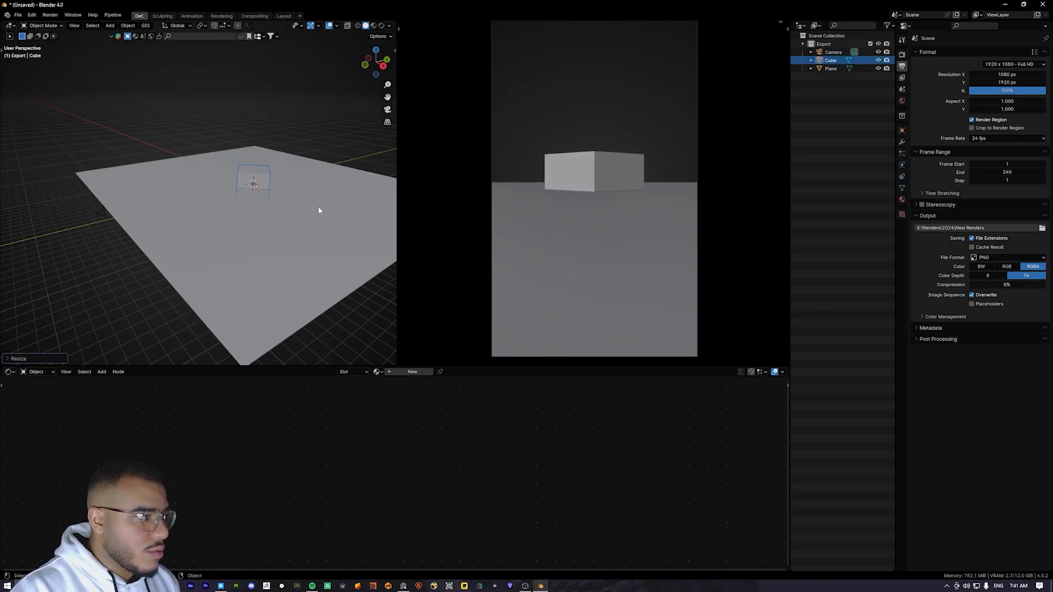
Step: Raise the cube's top face along Z in Edit Mode until the block nearly reaches the camera frame's upper edge, then return to Object Mode
scroll(237, 181, up, 4)
shift+middle_drag(237, 180, 186, 225)
key(Tab)
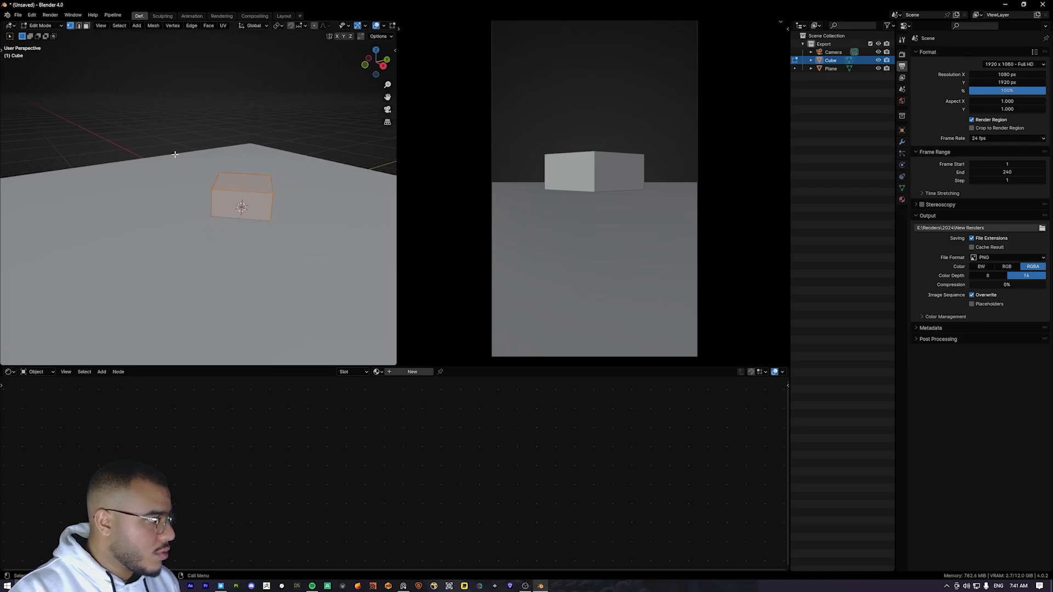
key(3)
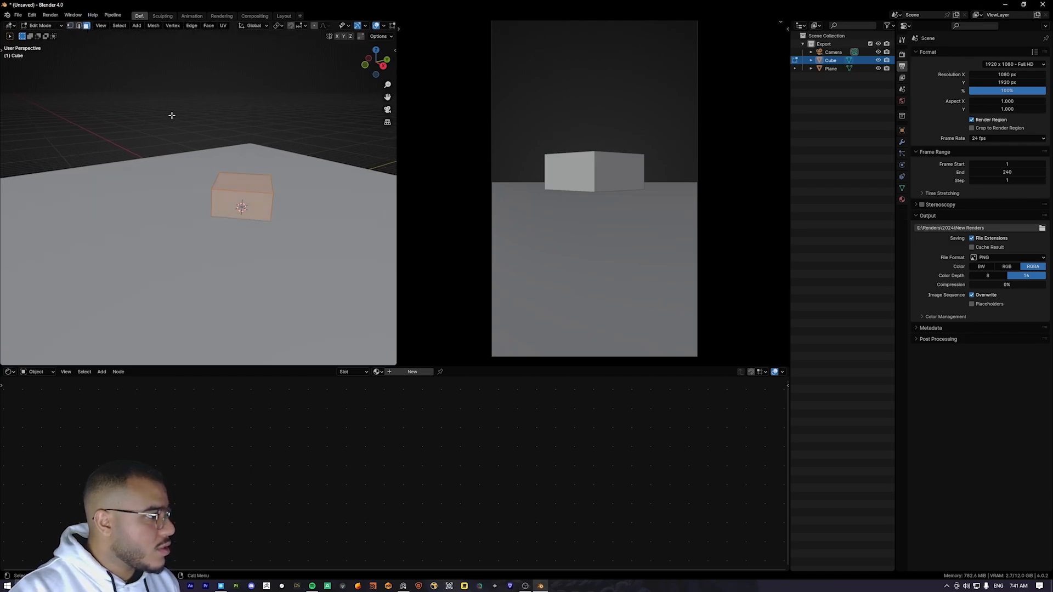
click(249, 187)
scroll(248, 188, down, 4)
shift+middle_drag(248, 187, 230, 212)
key(g)
key(z)
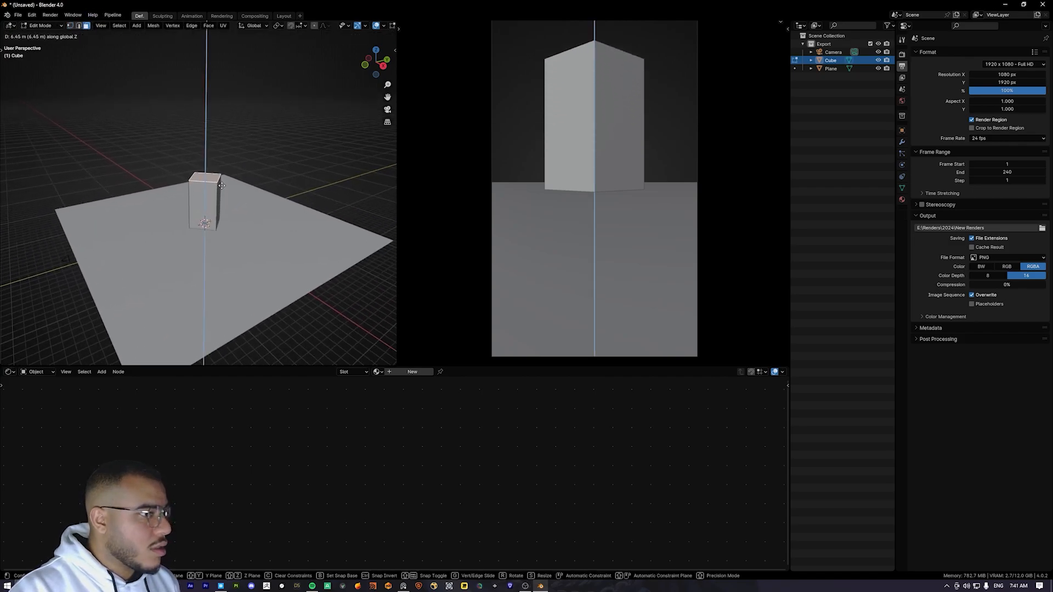
click(224, 175)
ctrl+middle_drag(601, 147, 602, 165)
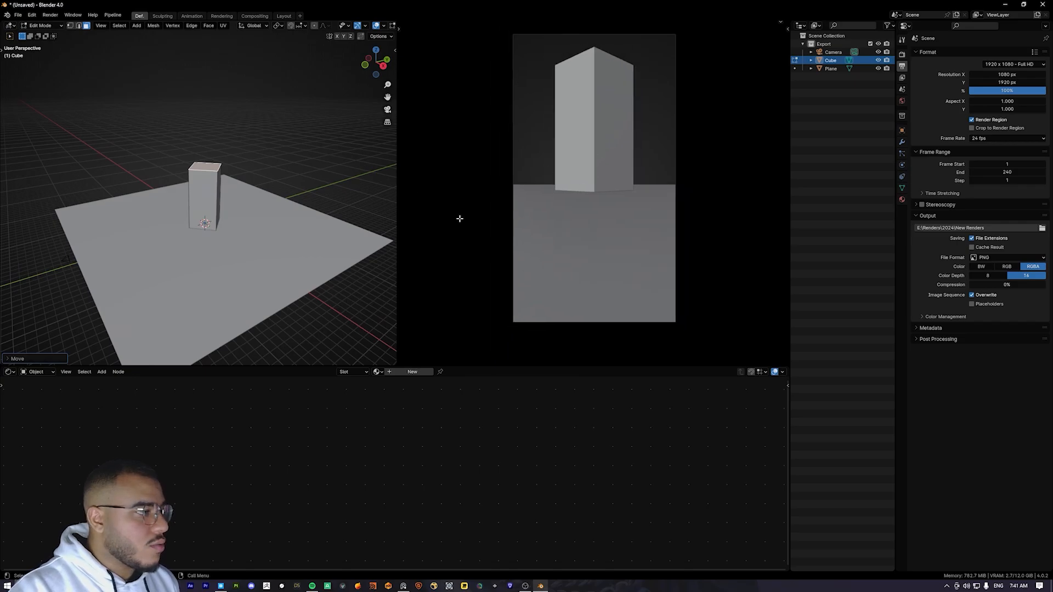
key(Tab)
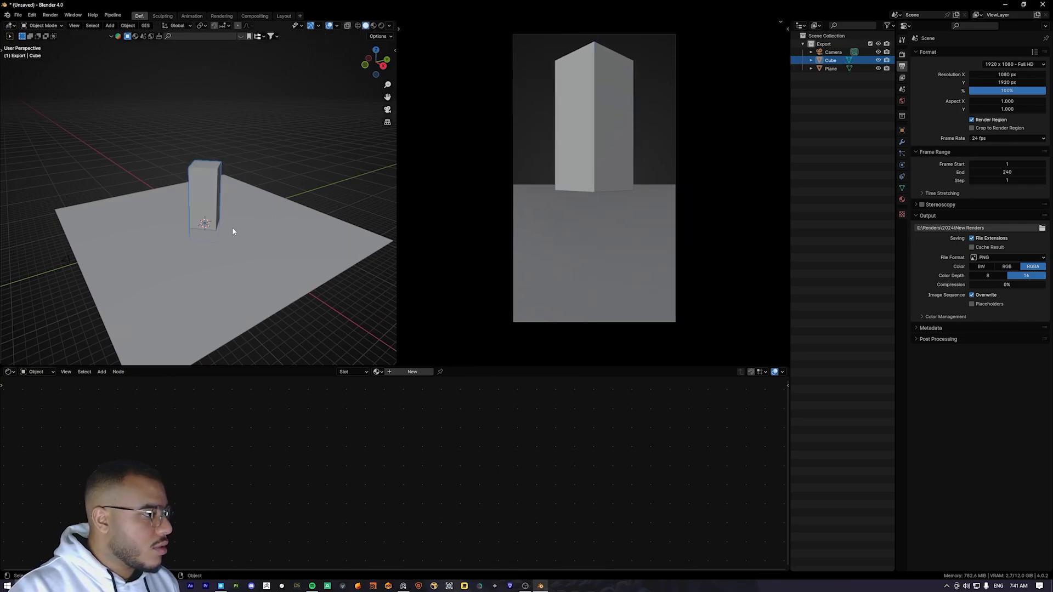
Step: Show the World shader nodes and add an Environment Texture node connected to the Background node's Color input
key(alt+a)
click(36, 372)
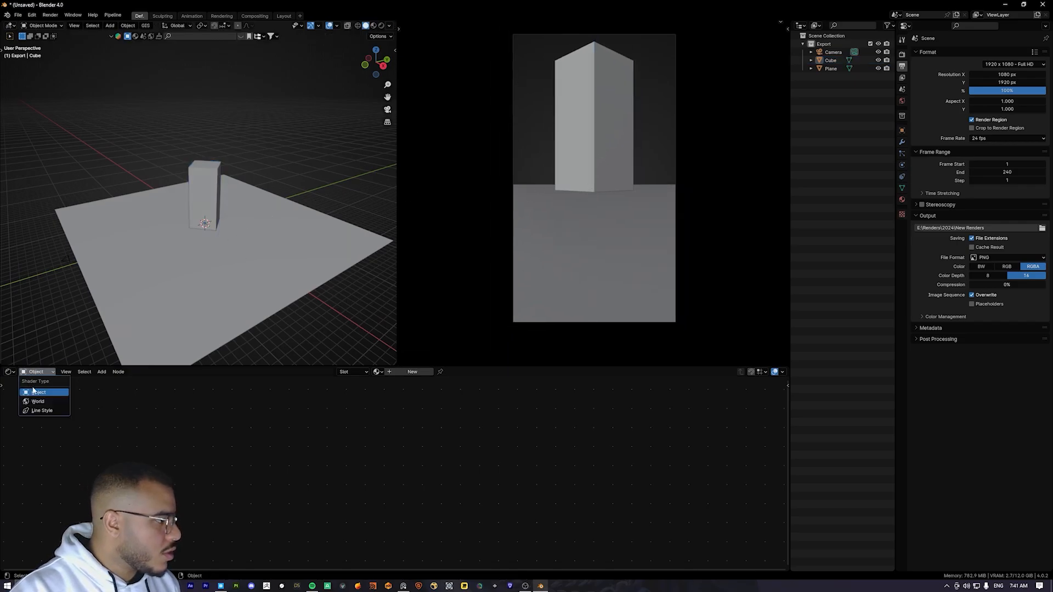
click(35, 403)
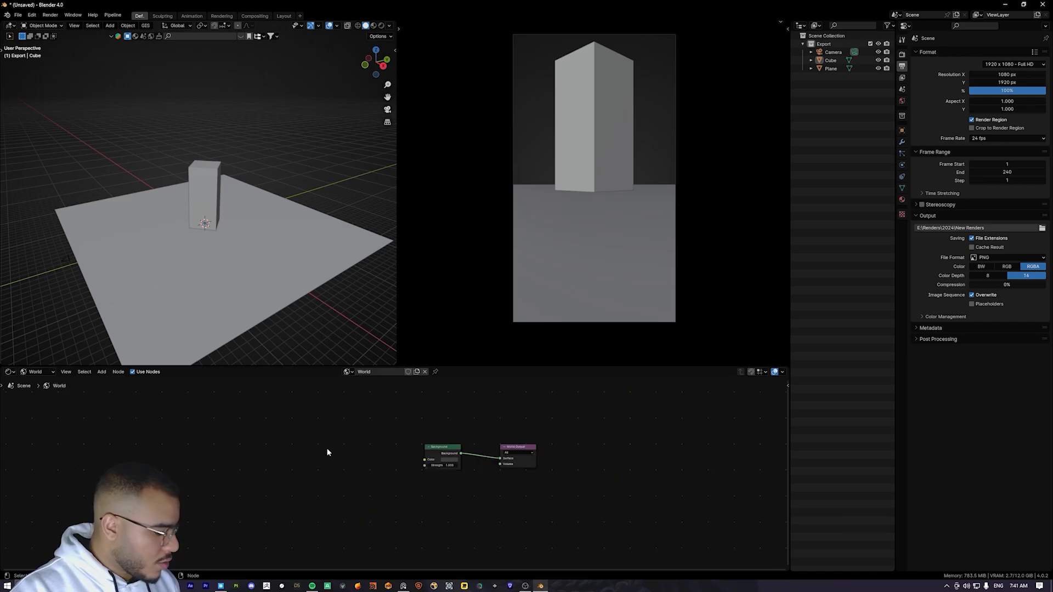
key(shift+a)
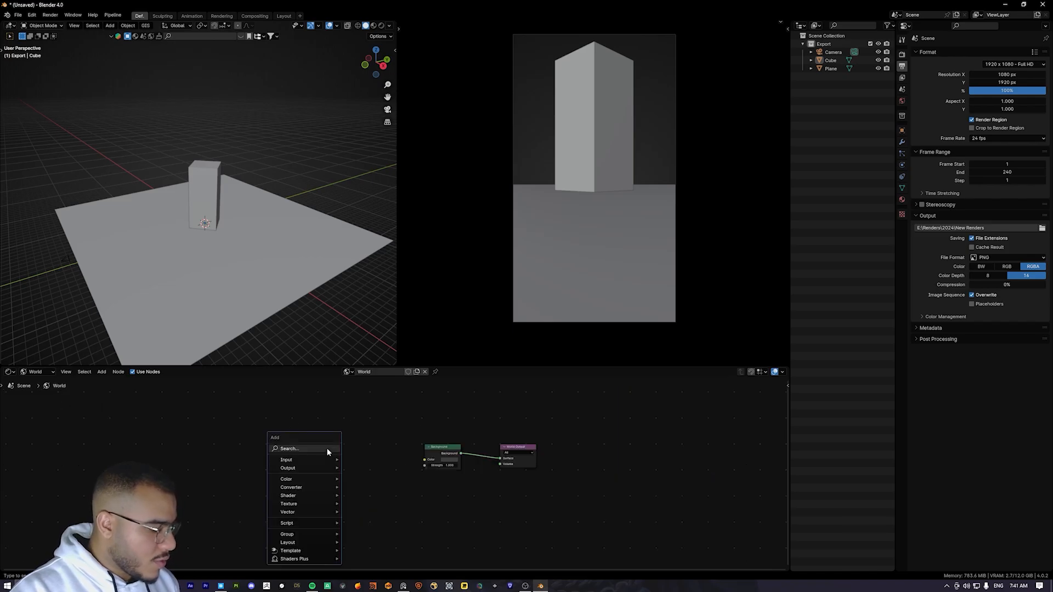
text(env)
click(379, 464)
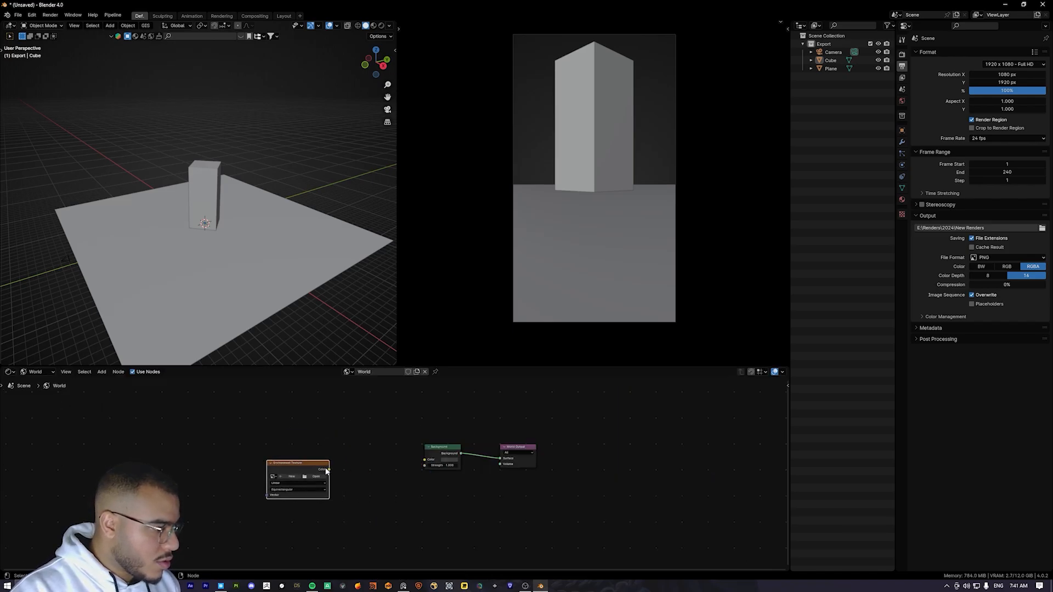
drag(384, 468, 425, 460)
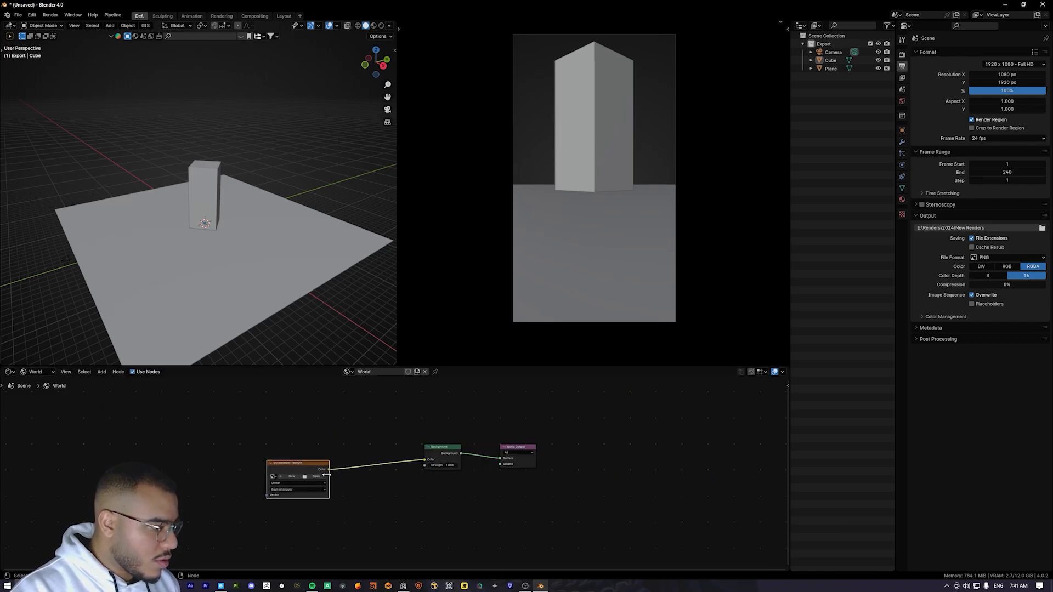
Step: Load the sunset HDRI from the Downloads folder into the Environment Texture node
click(316, 476)
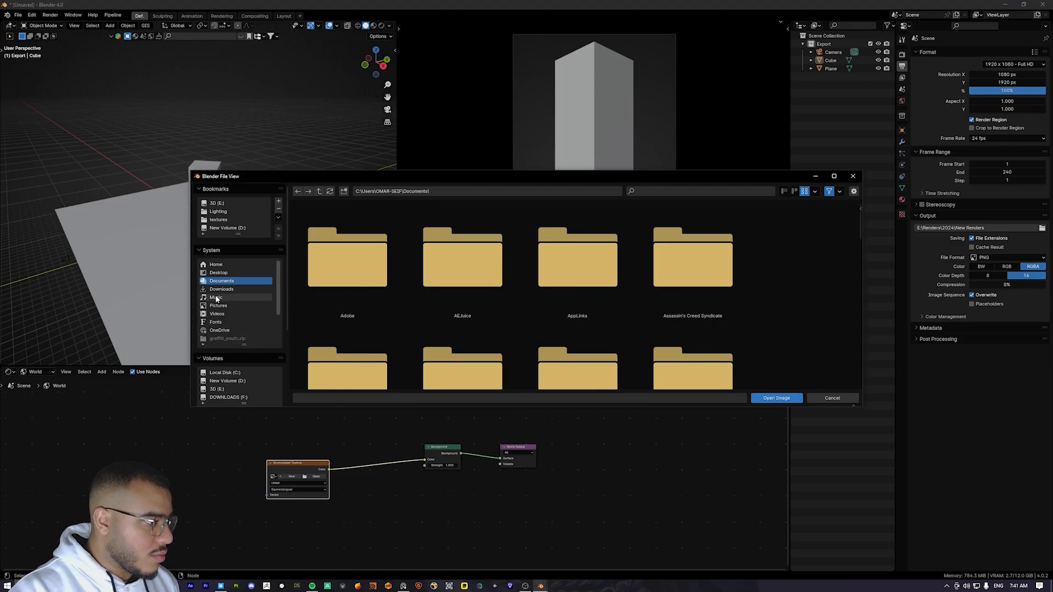
click(215, 291)
scroll(549, 349, down, 3)
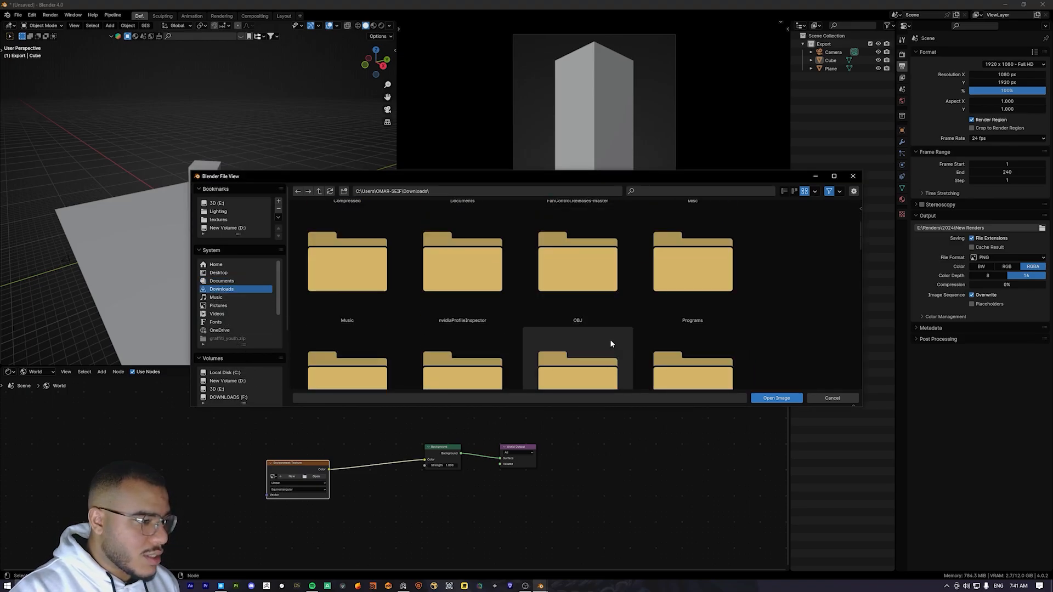
double_click(610, 339)
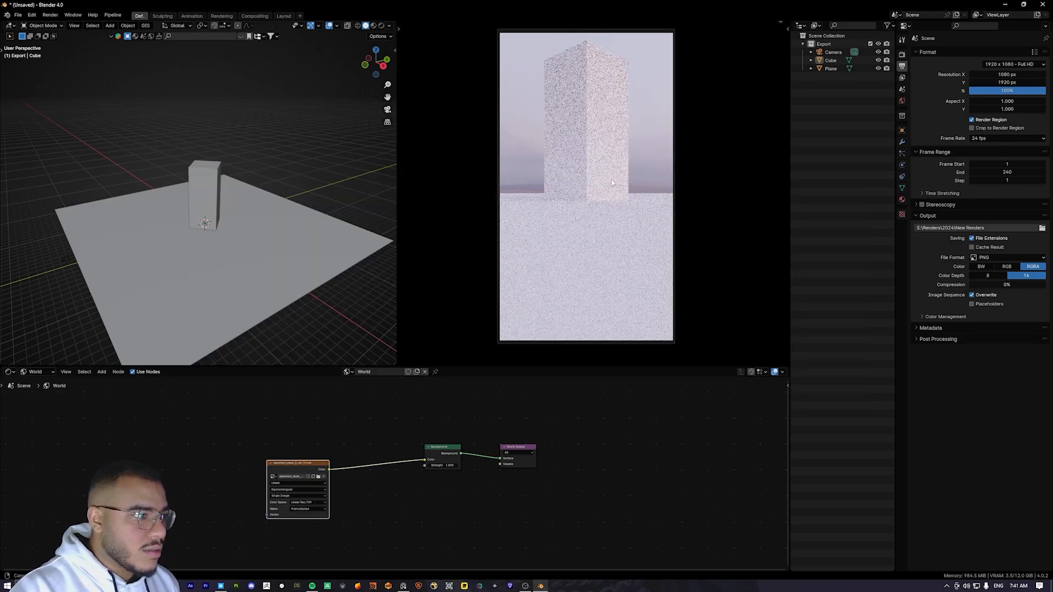
click(28, 375)
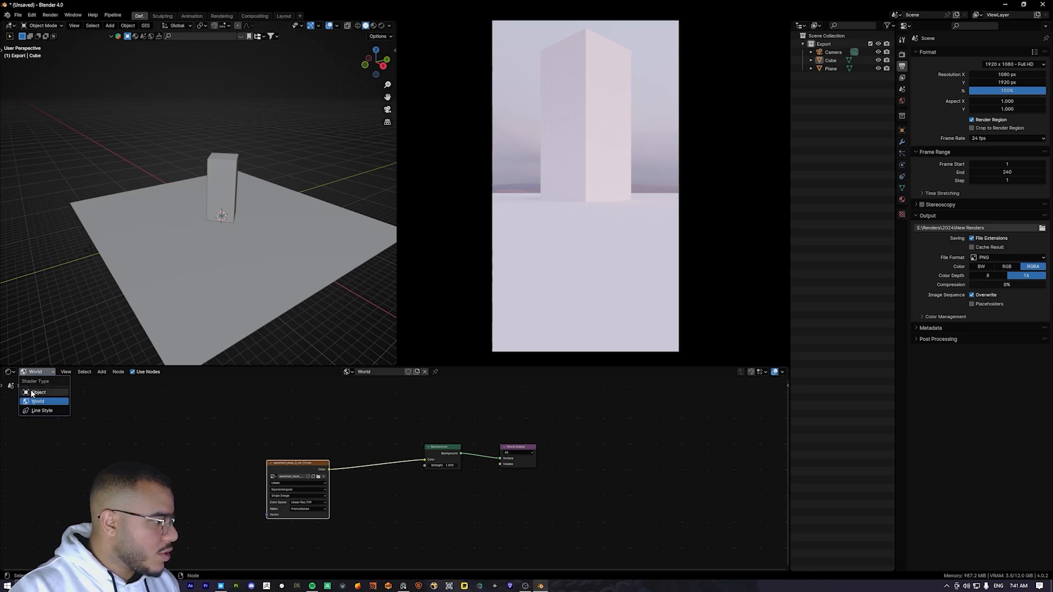
click(34, 392)
click(43, 372)
click(32, 400)
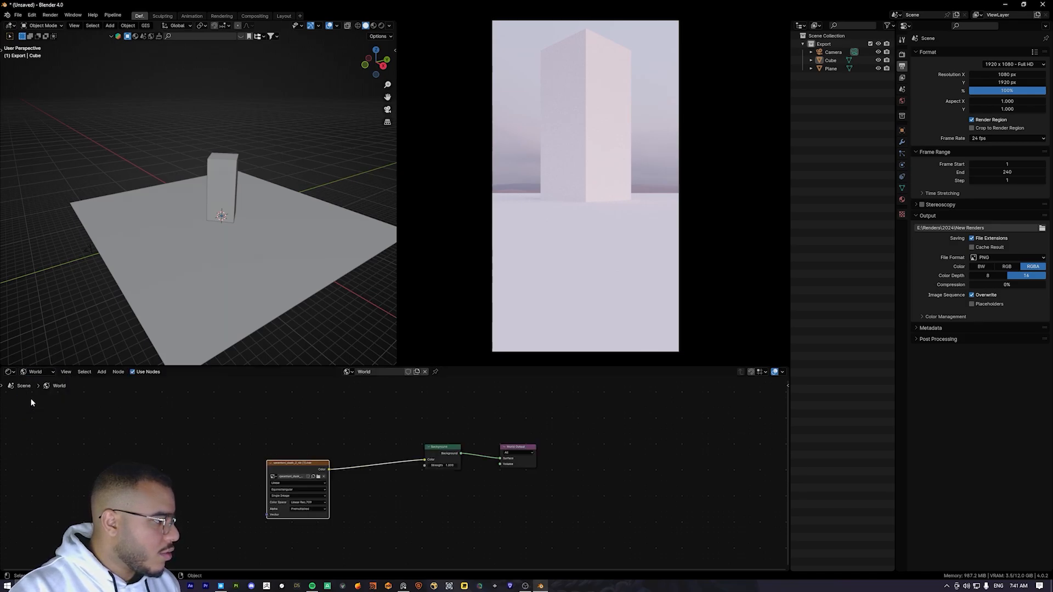
Step: Set the shader editor to Object shading and select only the ground plane
click(35, 373)
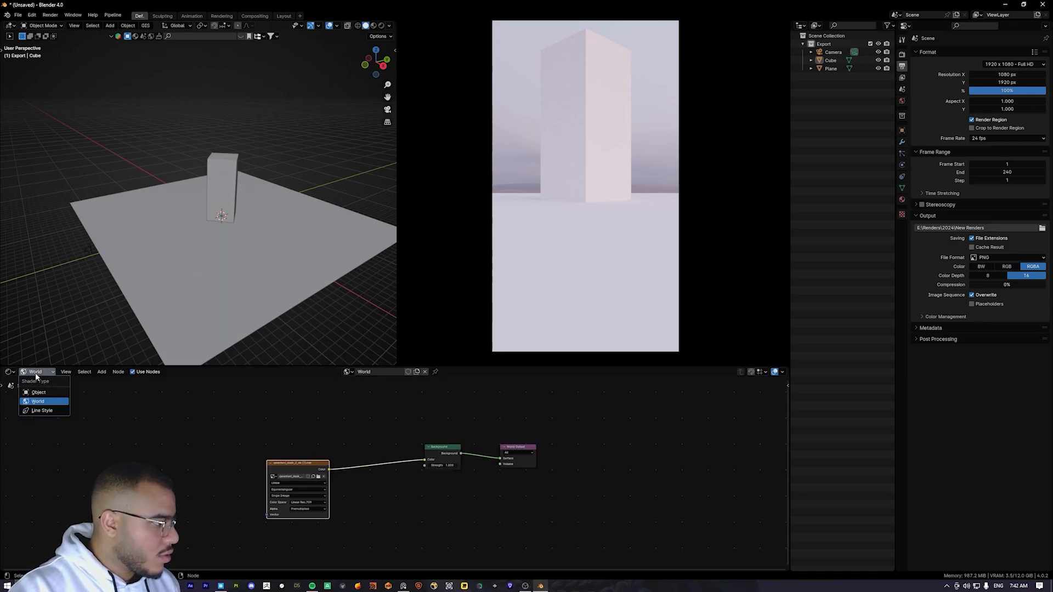
click(44, 393)
click(204, 248)
click(212, 219)
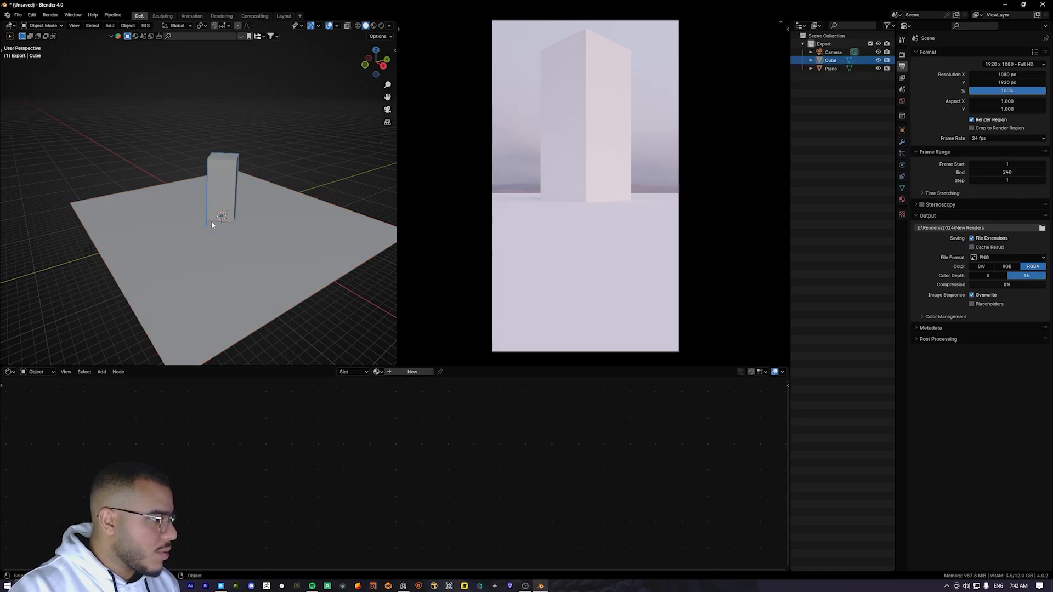
key(alt+a)
click(218, 251)
click(109, 314)
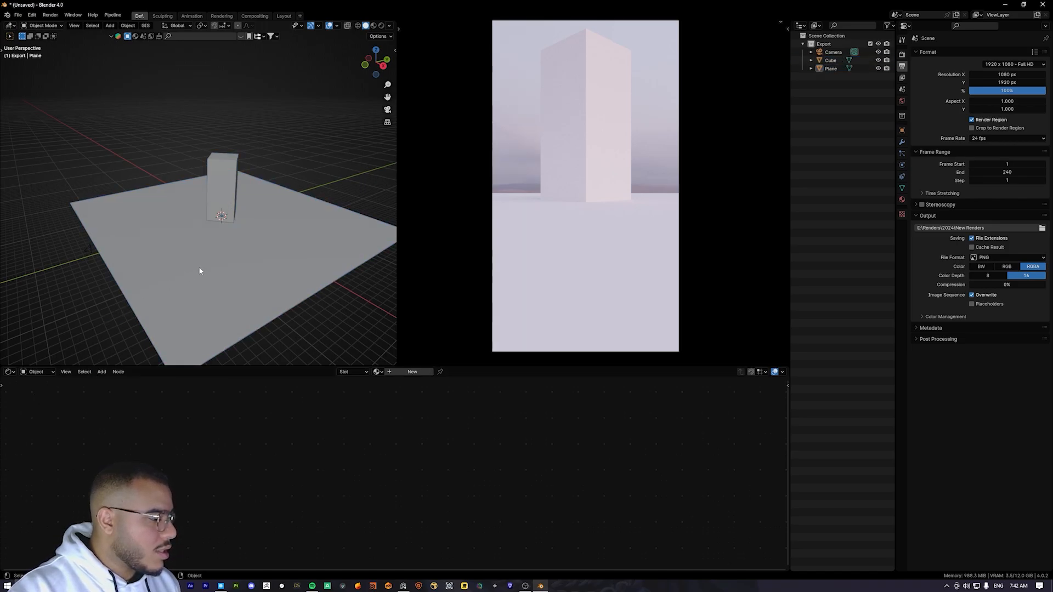
click(160, 226)
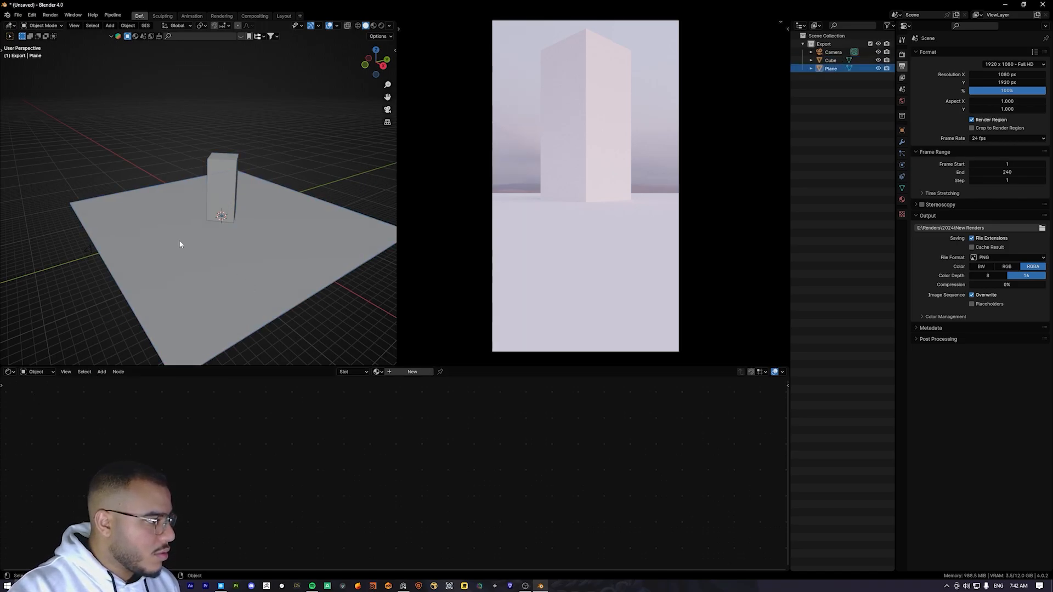
Step: Switch to Quixel Bridge, inspect the Desert Western Ground Mud Coarse 01 surface full screen, look up its file location and return to Blender
click(222, 586)
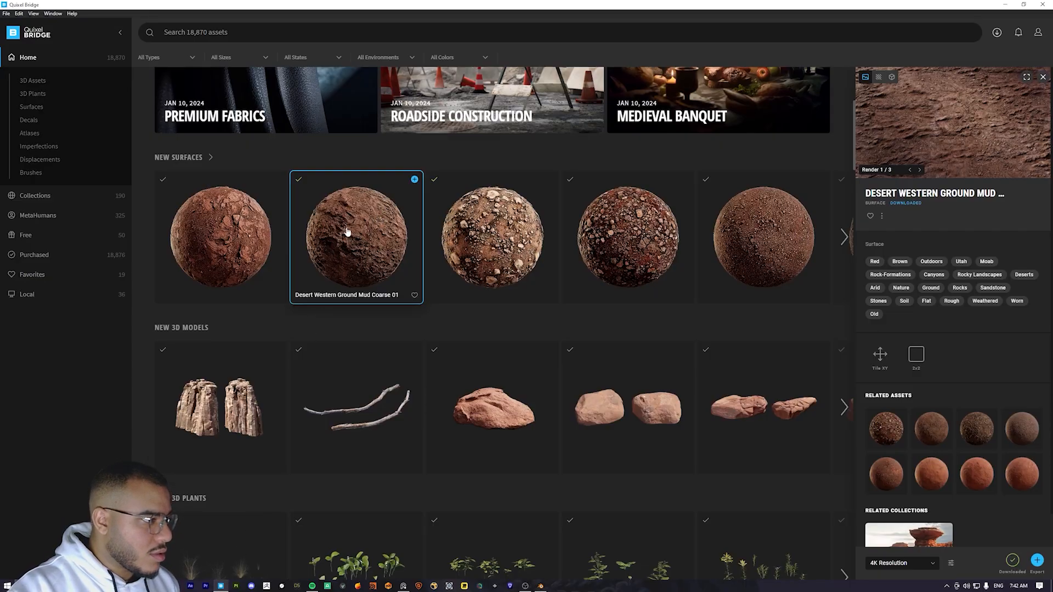
click(1026, 77)
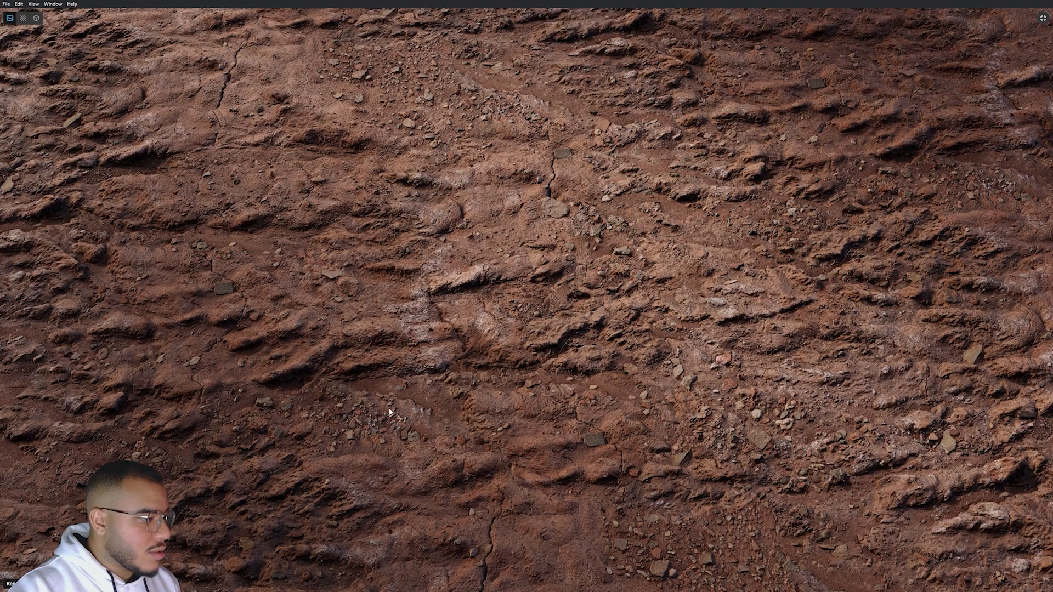
key(Escape)
right_click(231, 250)
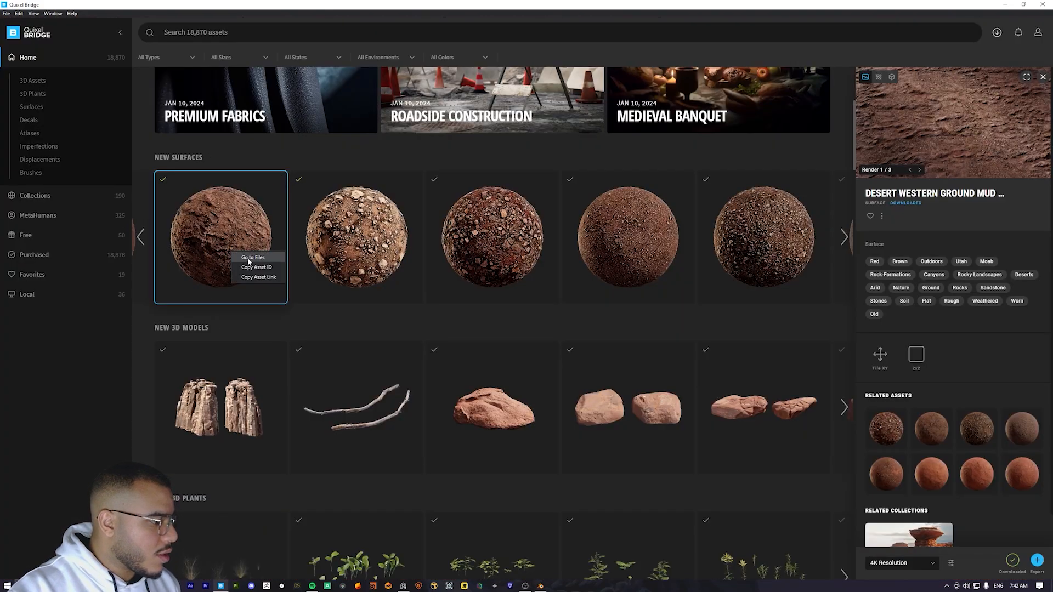
click(141, 412)
click(541, 586)
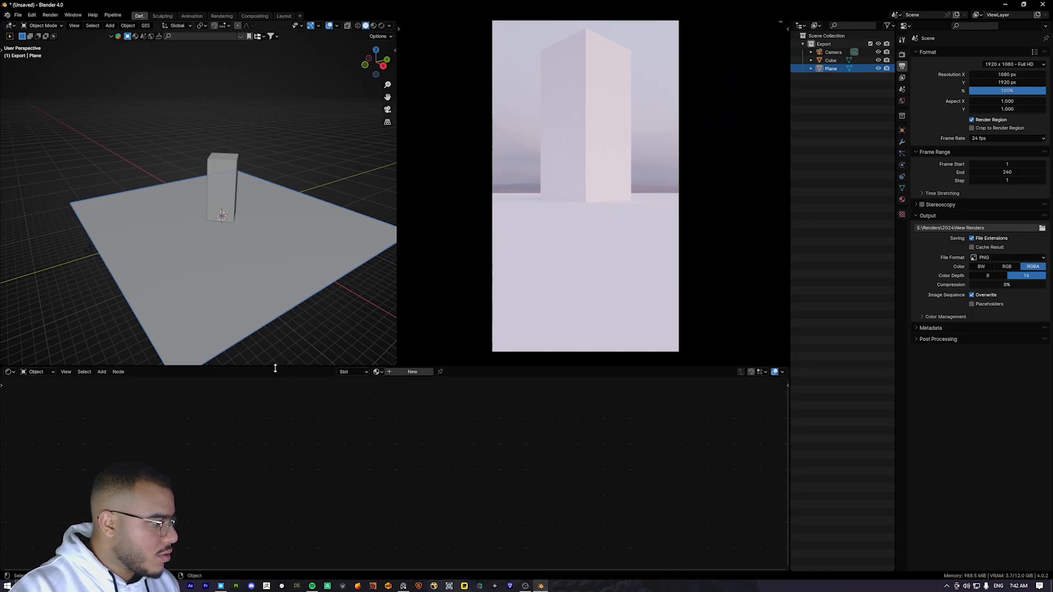
Step: Create a new material on the ground plane and move its Principled BSDF node away from the Material Output
click(405, 373)
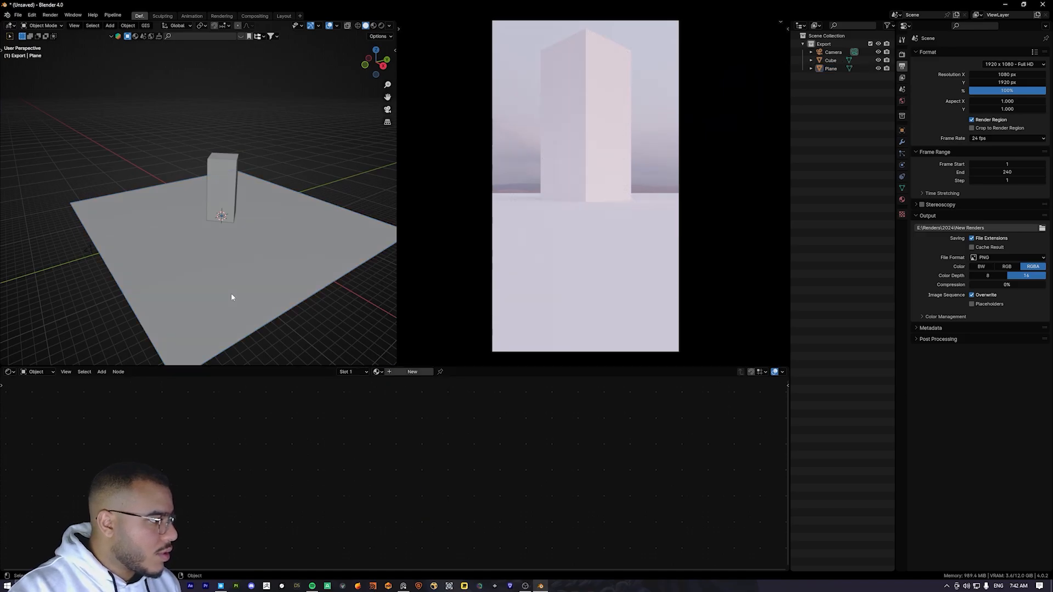
click(232, 294)
click(412, 372)
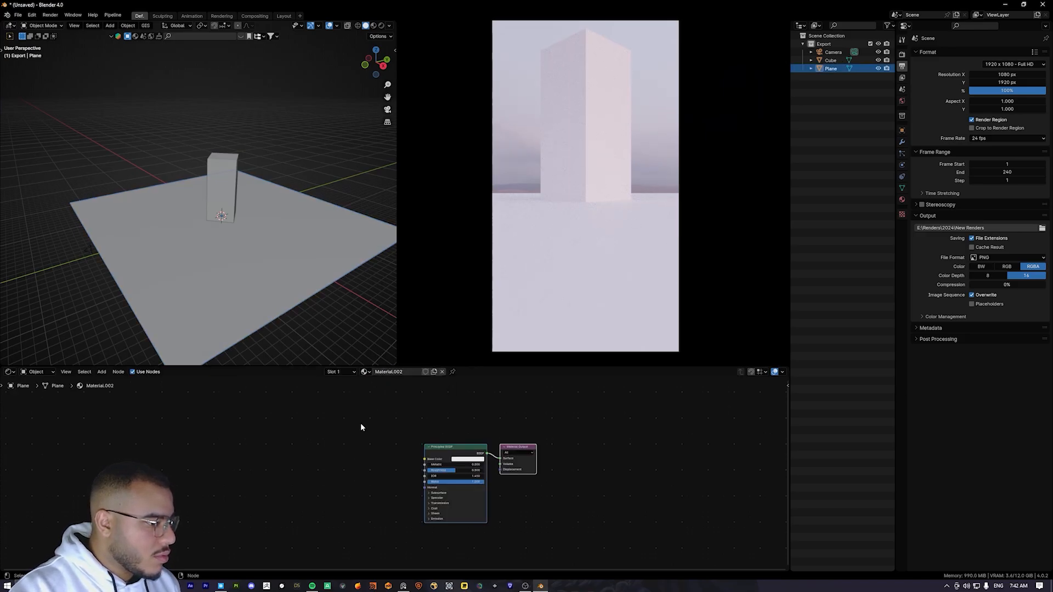
drag(447, 446, 428, 441)
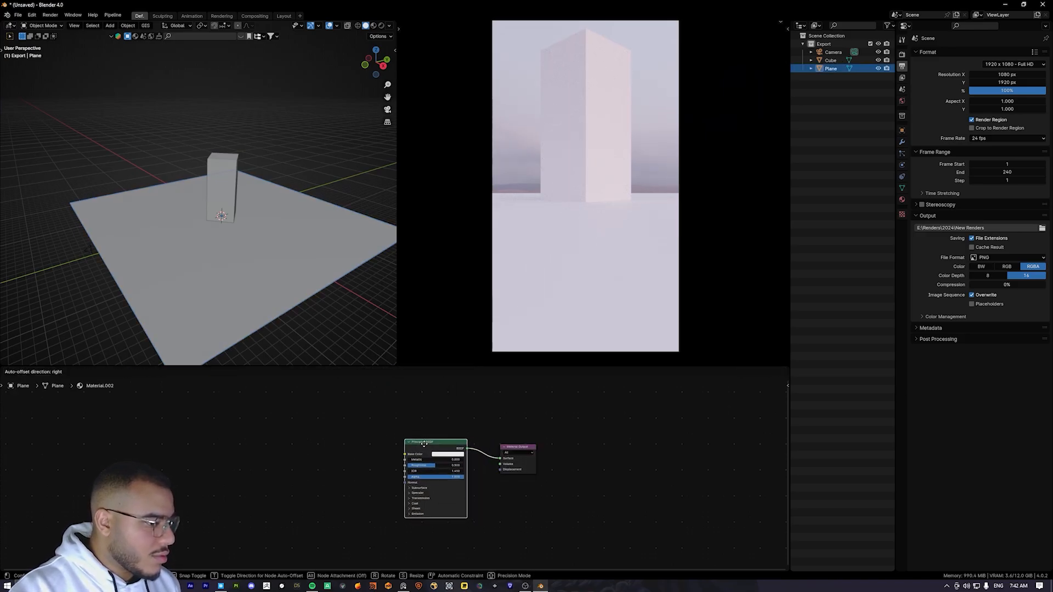
click(350, 460)
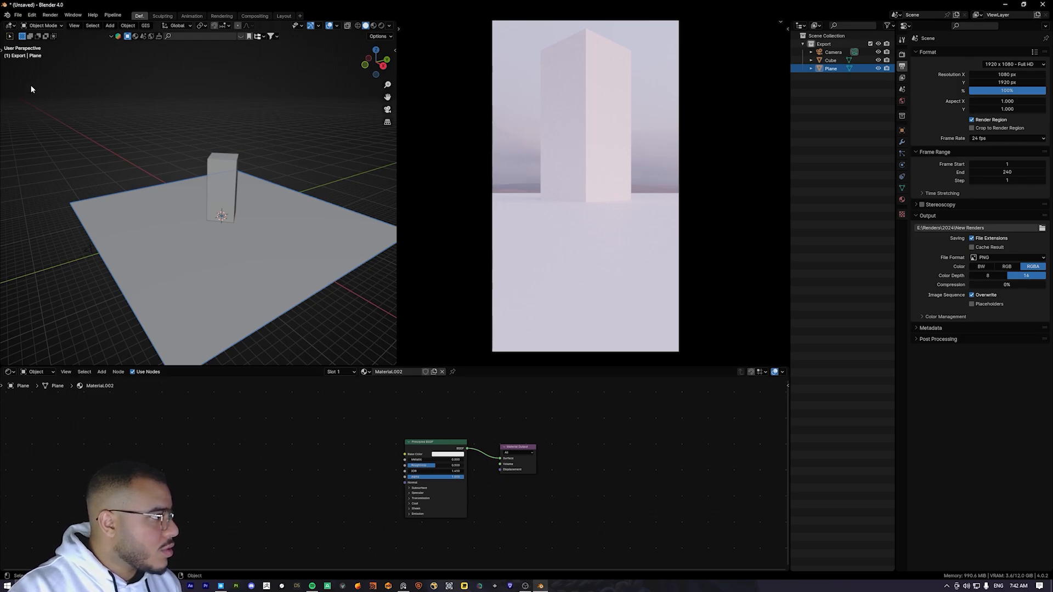
Step: Search the add-ons in Preferences for "node wr" to check that Node Wrangler is enabled, then close Preferences
click(32, 15)
click(54, 120)
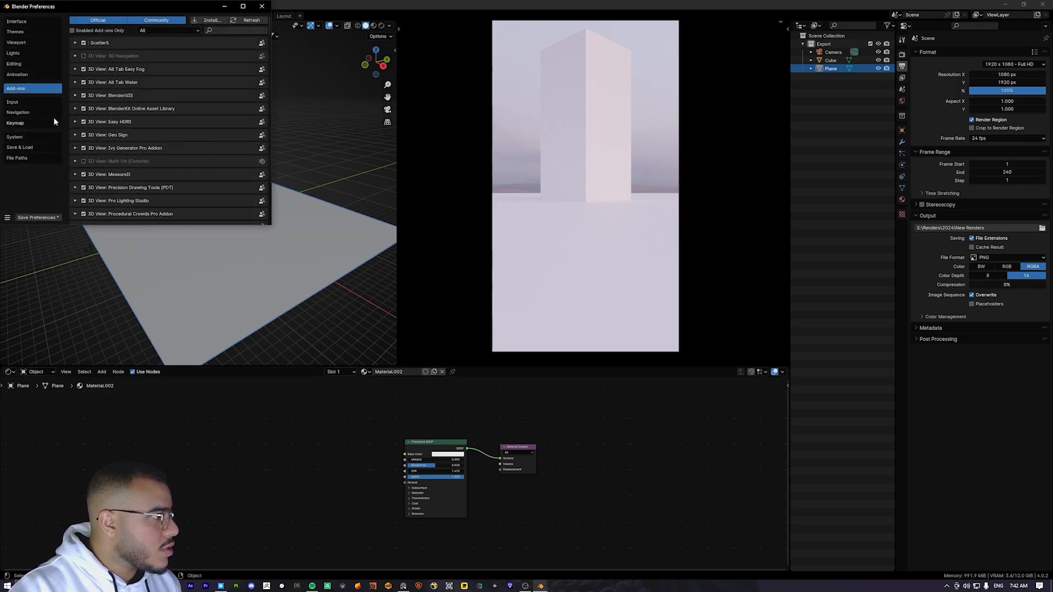
click(214, 31)
text(node)
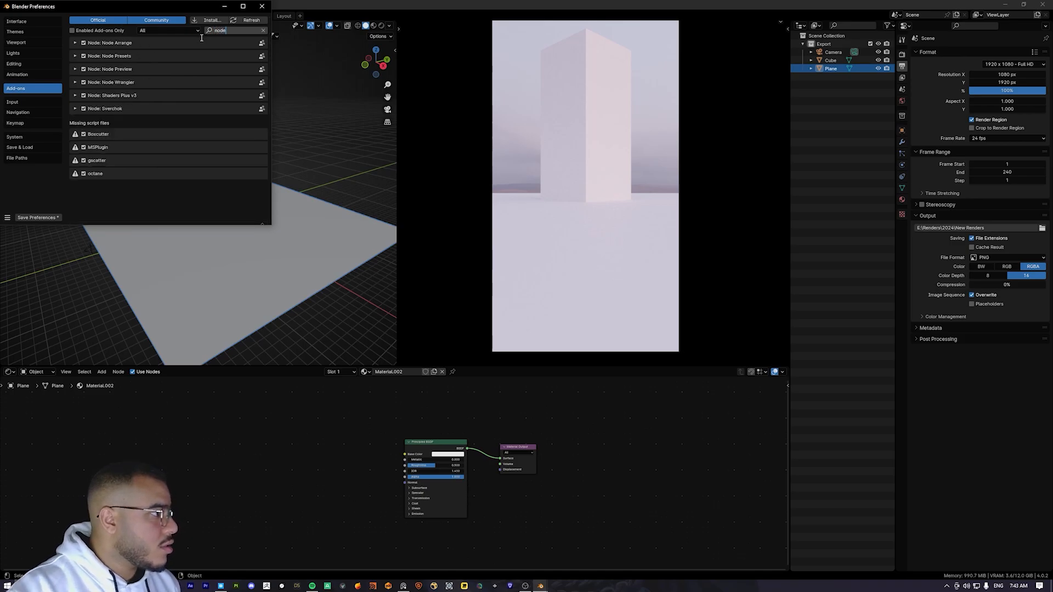
text( wr)
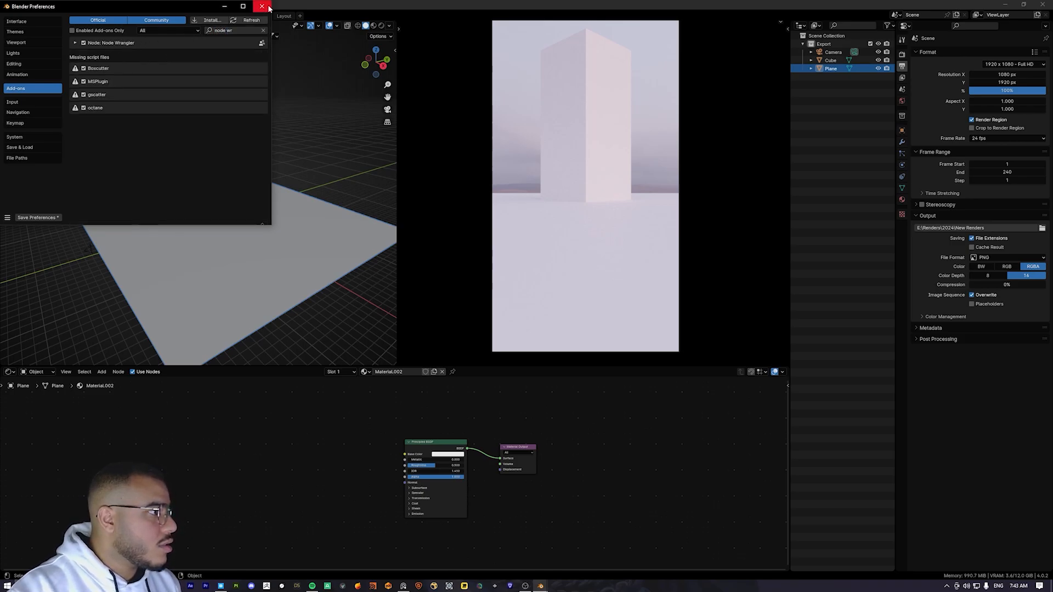
click(262, 6)
Step: Bring vepxaa1cc_4K_Albedo.jpg from the rock_smooth_vepxaa1cc folder into the plane's material as an image texture node placed before the Principled BSDF
click(212, 534)
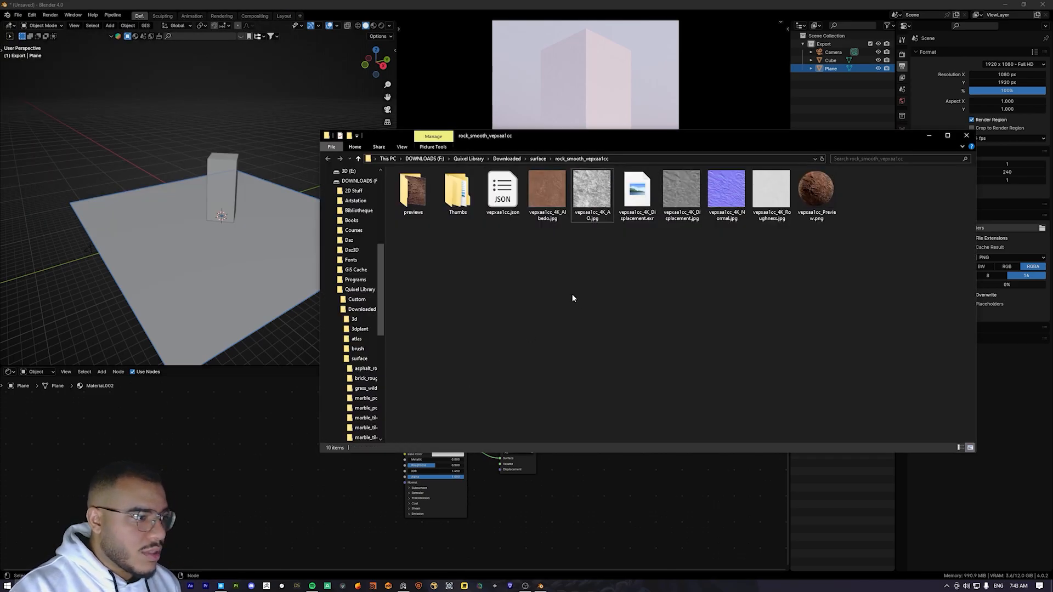
drag(547, 190, 230, 417)
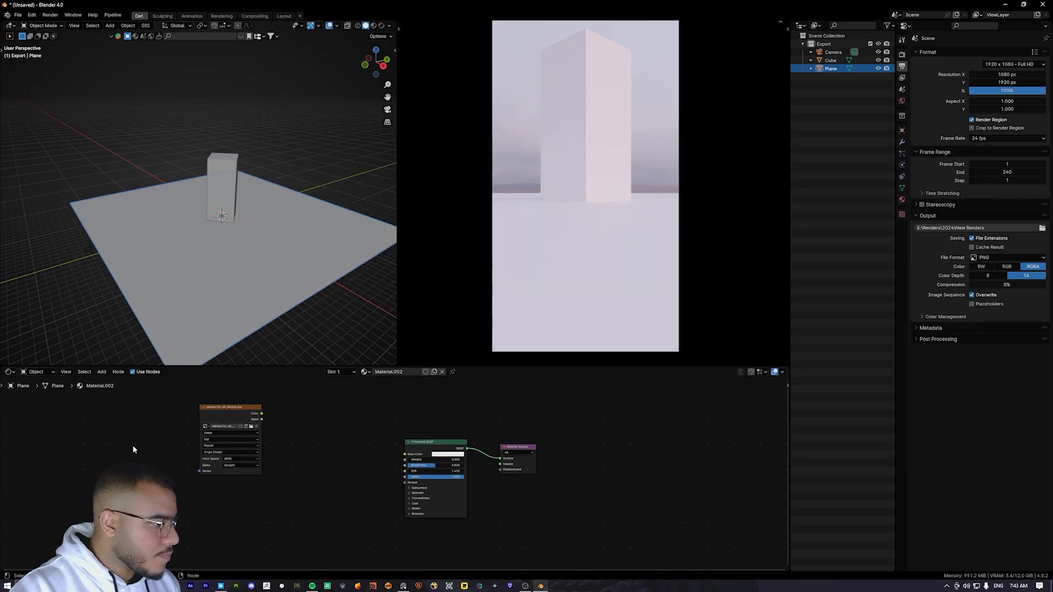
key(alt+Tab)
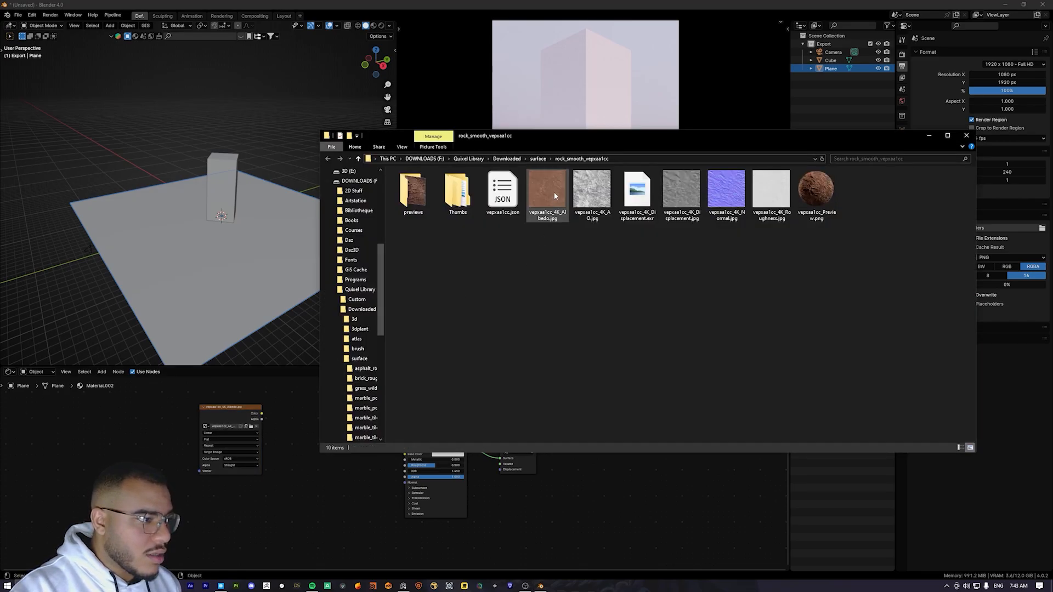
click(163, 442)
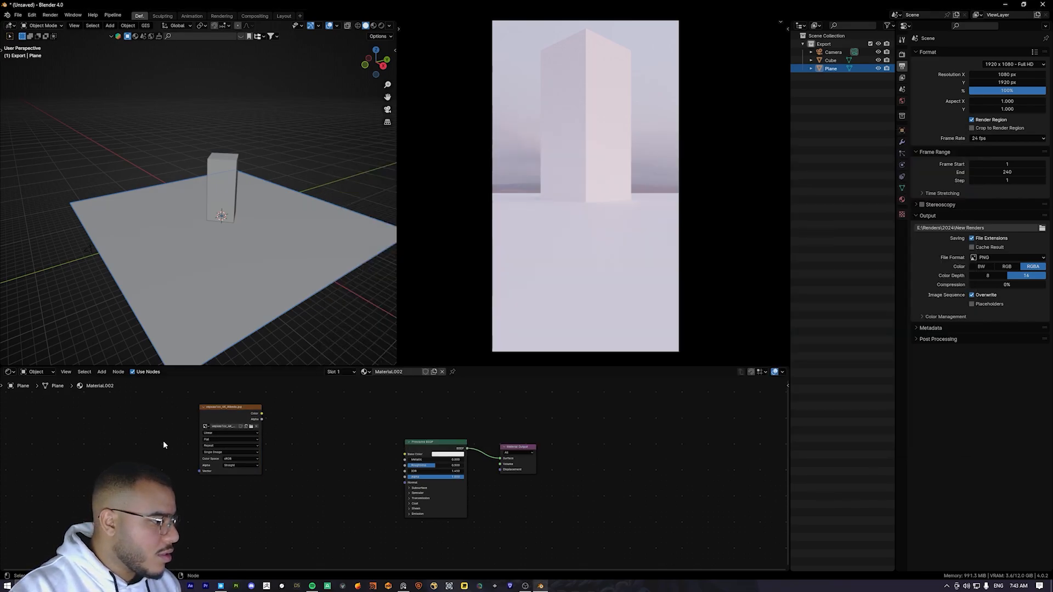
drag(202, 433, 256, 435)
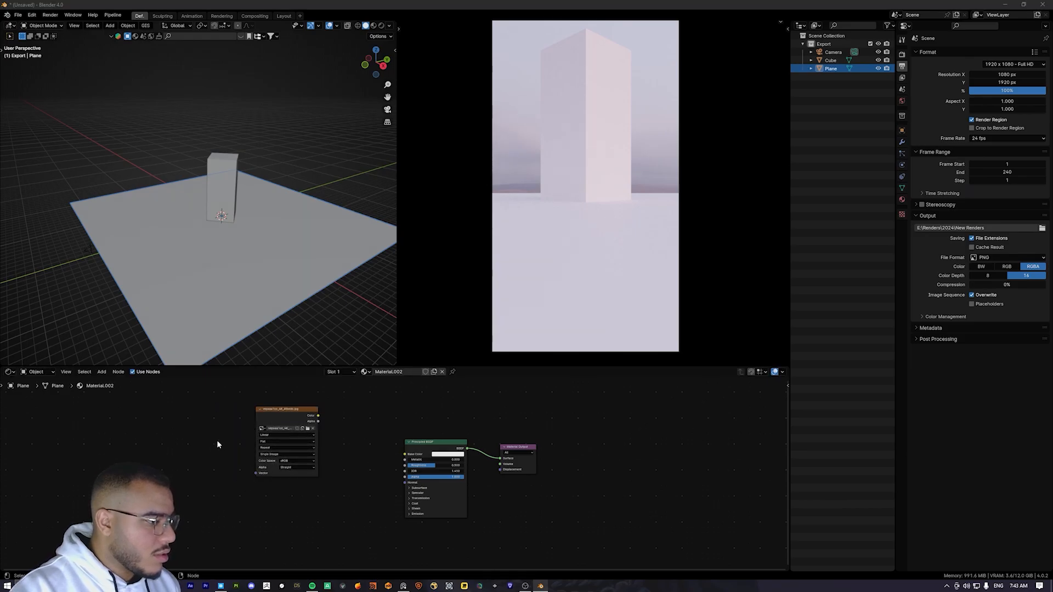
Step: Bring vepxaa1cc_4K_AO.jpg into the plane's material as an image texture below the albedo and set its color space to Non-Color
key(alt+Tab)
drag(592, 195, 278, 489)
scroll(209, 494, up, 2)
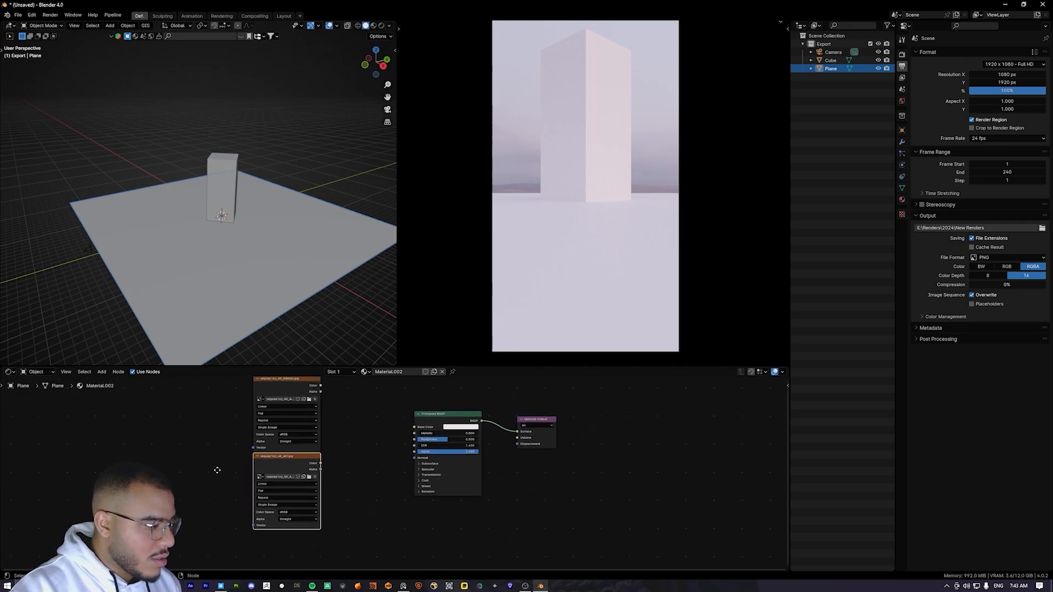
click(295, 512)
click(337, 557)
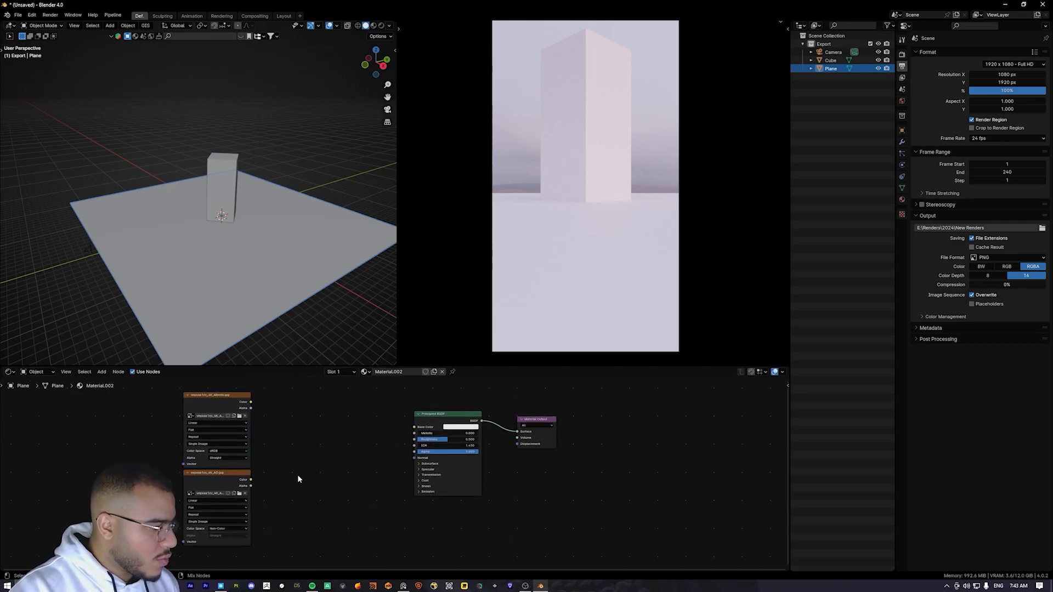
Step: Combine the albedo and AO textures in a Multiply mix node, raise its factor, and connect the result to the Principled BSDF's Base Color
ctrl+shift+right_drag(236, 482, 253, 393)
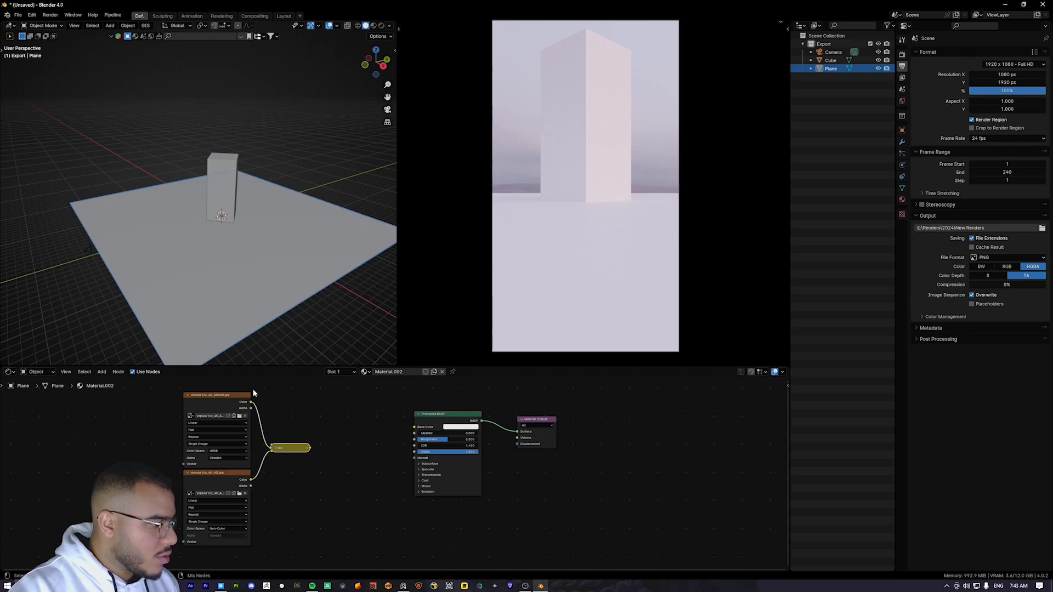
click(275, 449)
drag(282, 450, 316, 431)
drag(308, 470, 324, 470)
click(326, 448)
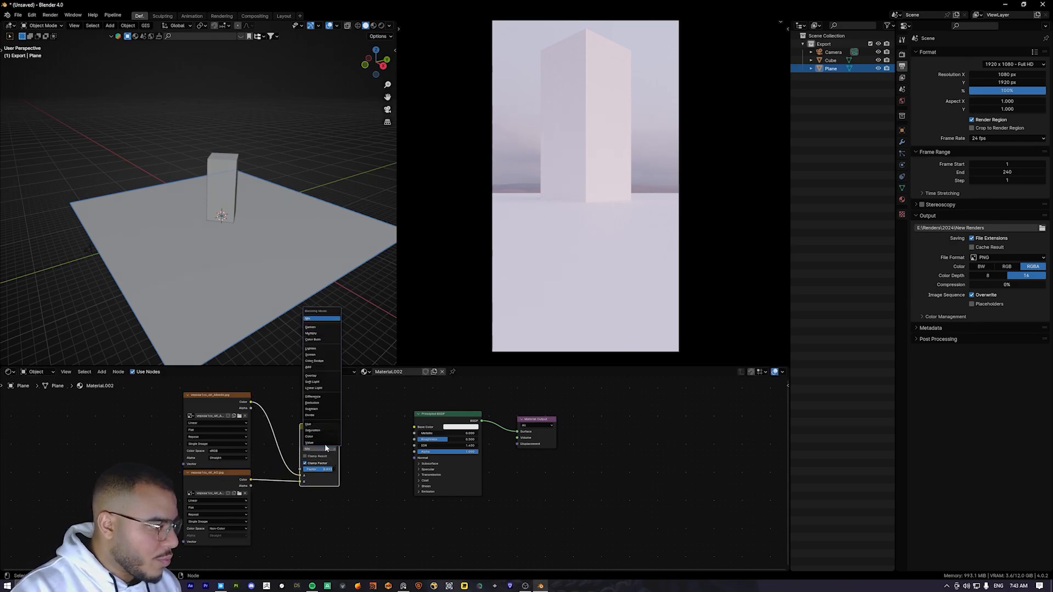
click(315, 334)
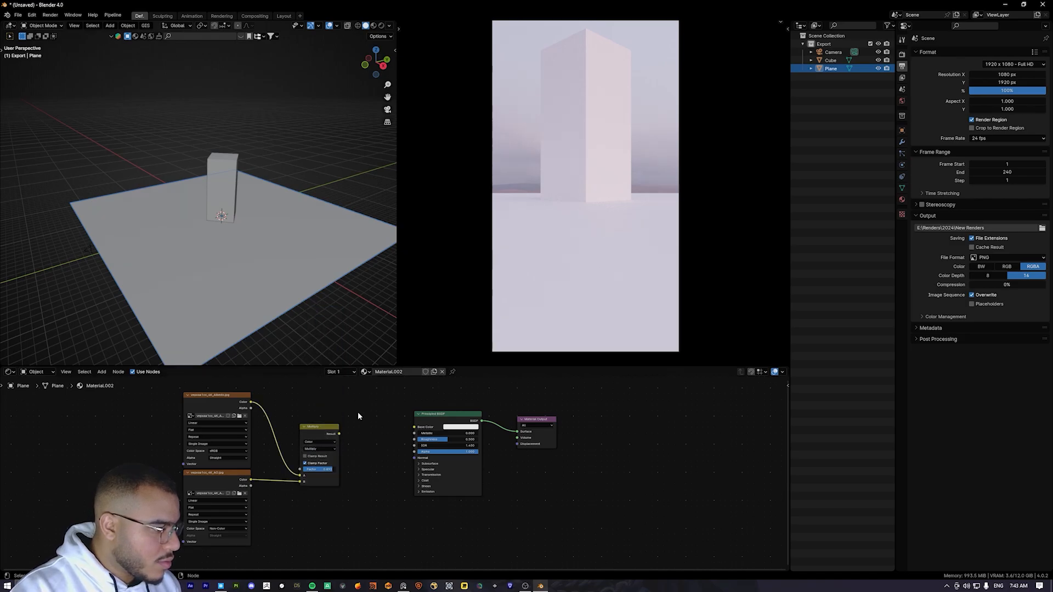
drag(339, 434, 412, 427)
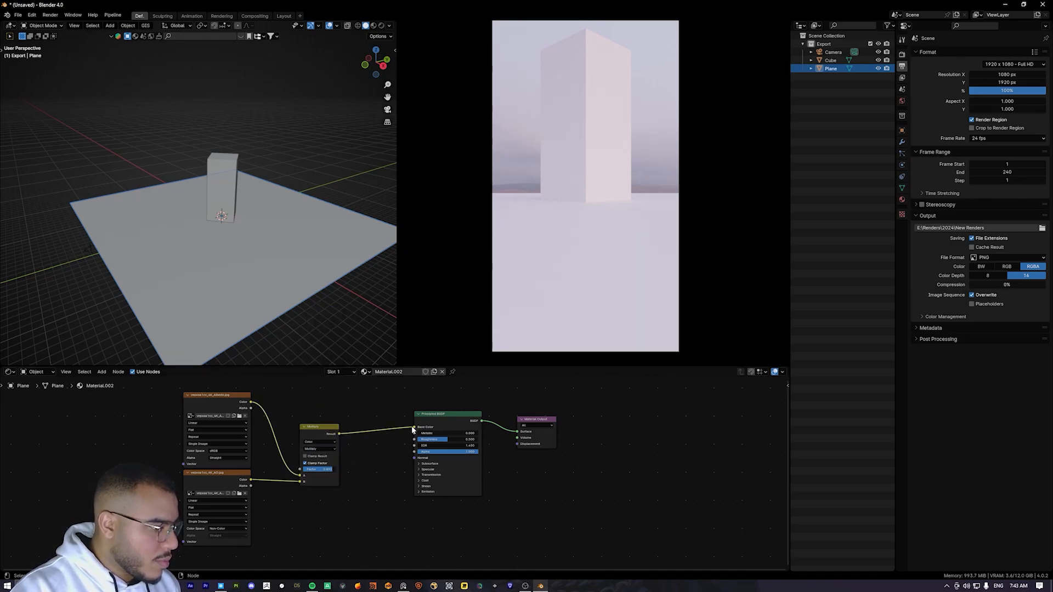
scroll(579, 274, up, 1)
scroll(577, 270, up, 1)
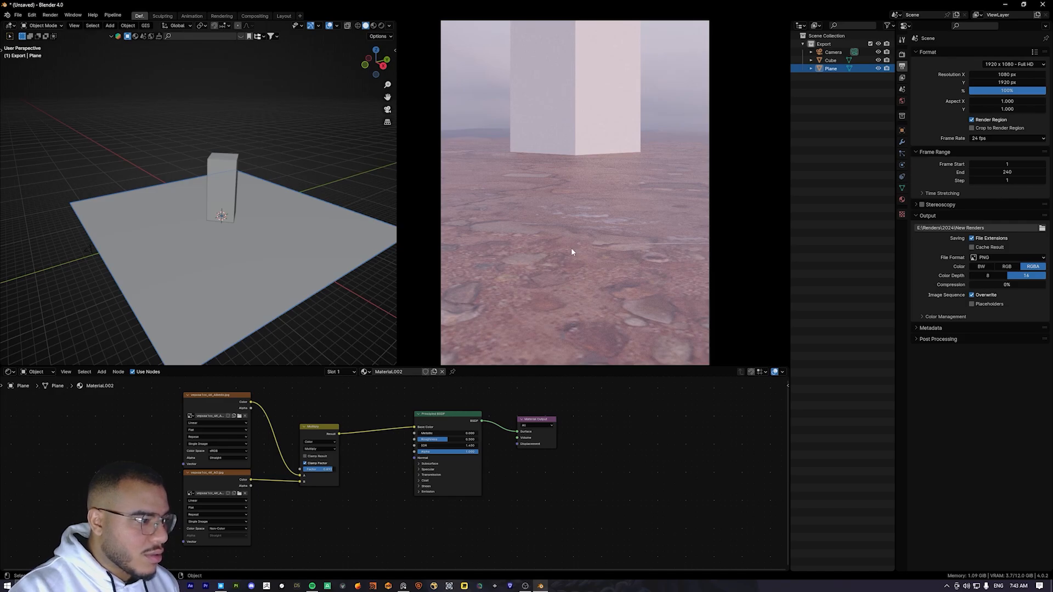
Step: Split the shader editor and turn the new area into an Image Editor
drag(4, 374, 230, 376)
click(16, 374)
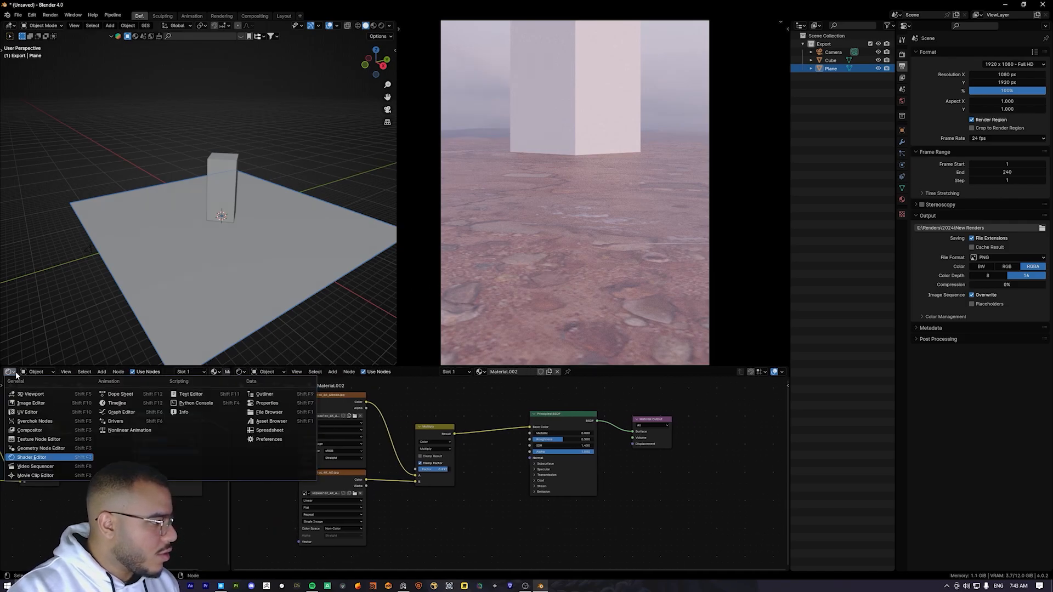
click(31, 403)
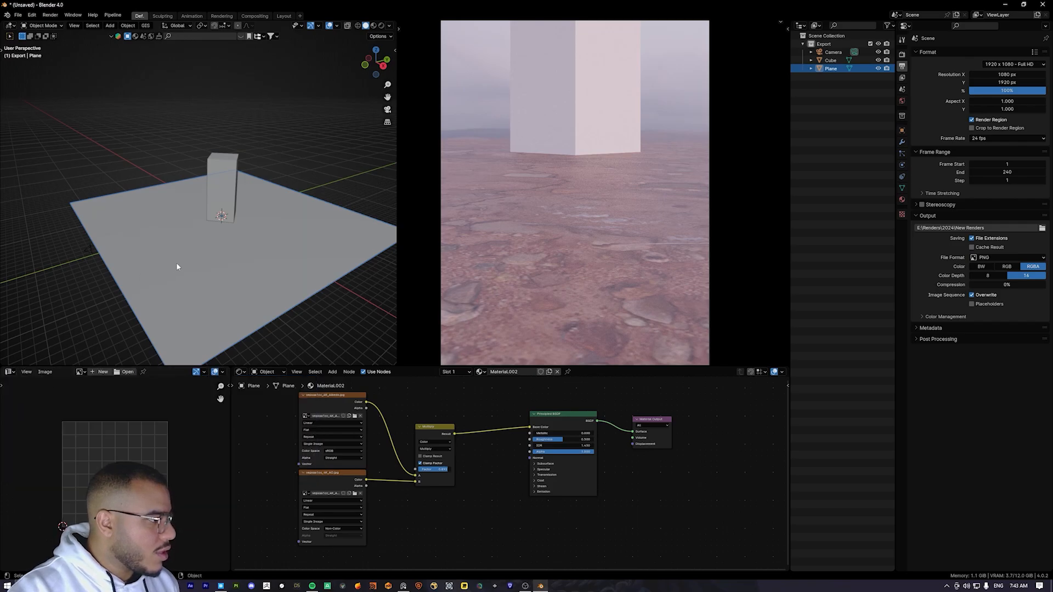
Step: Scale up the plane's UVs in Edit Mode so the ground texture repeats at a finer size, and return to Object Mode
key(Tab)
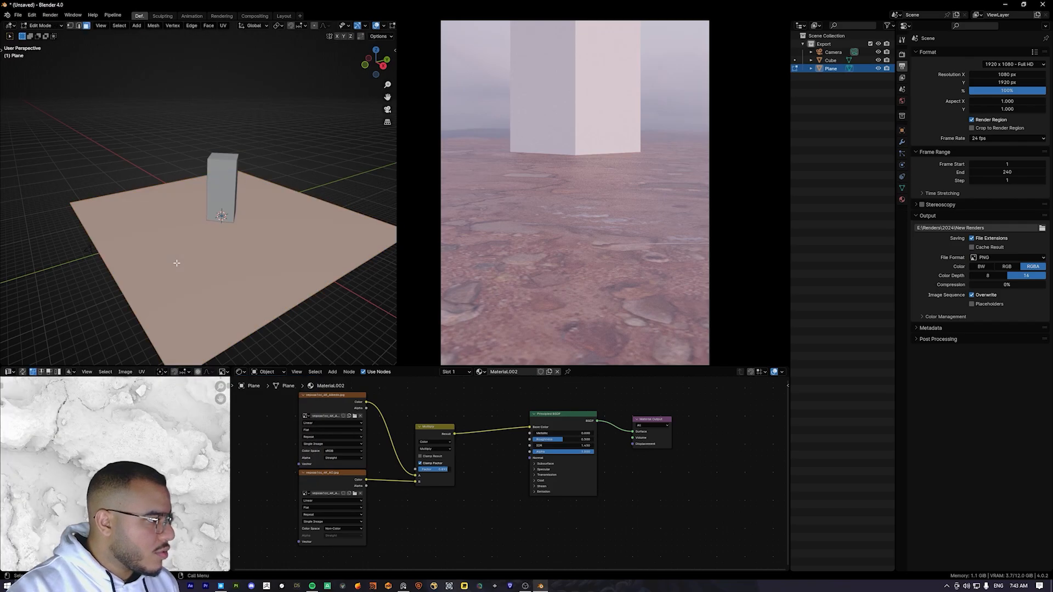
scroll(172, 479, down, 6)
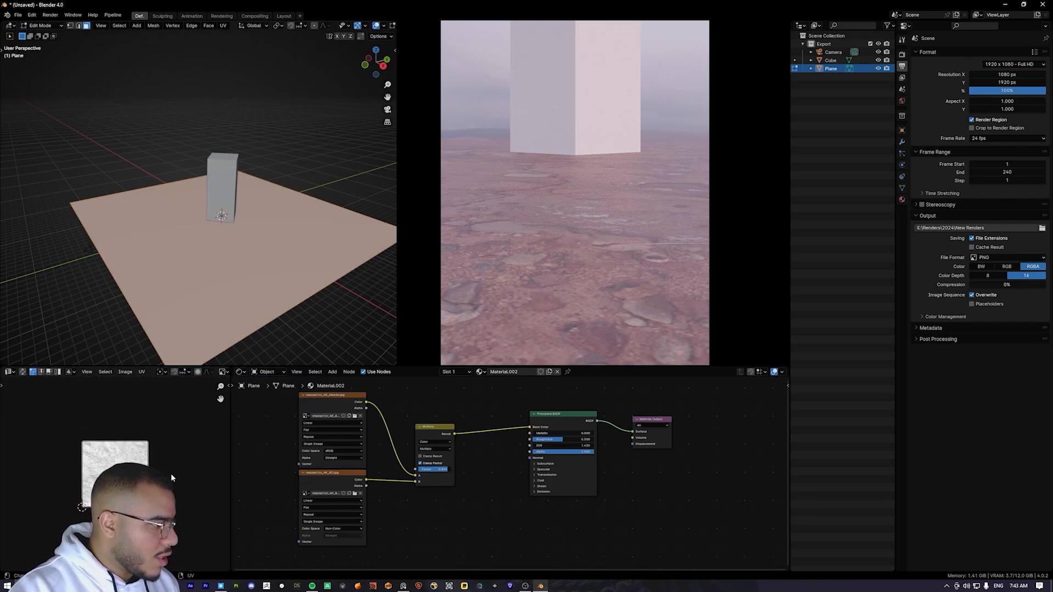
key(s)
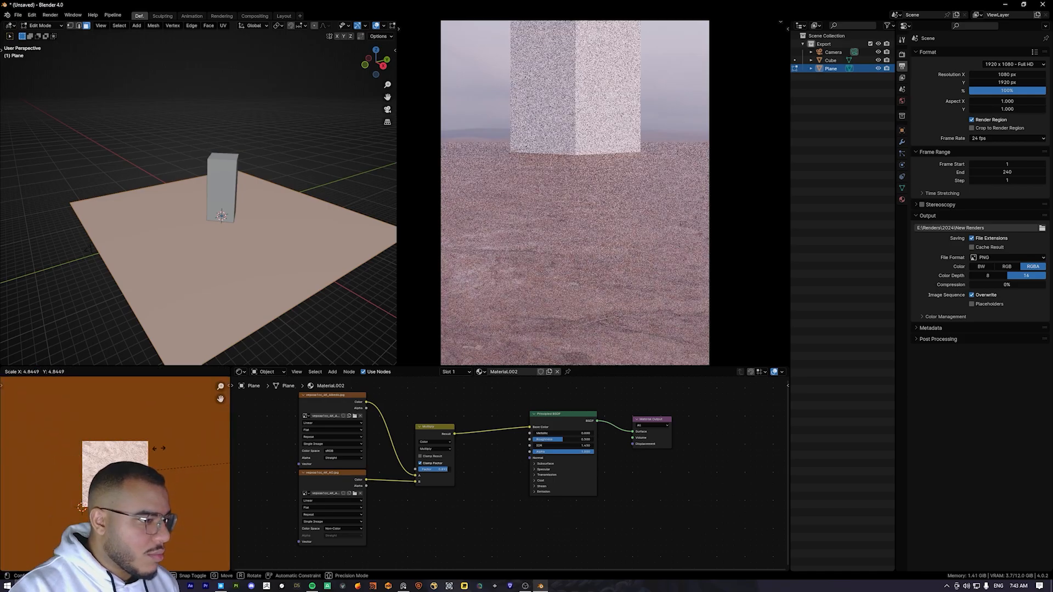
click(93, 436)
key(Tab)
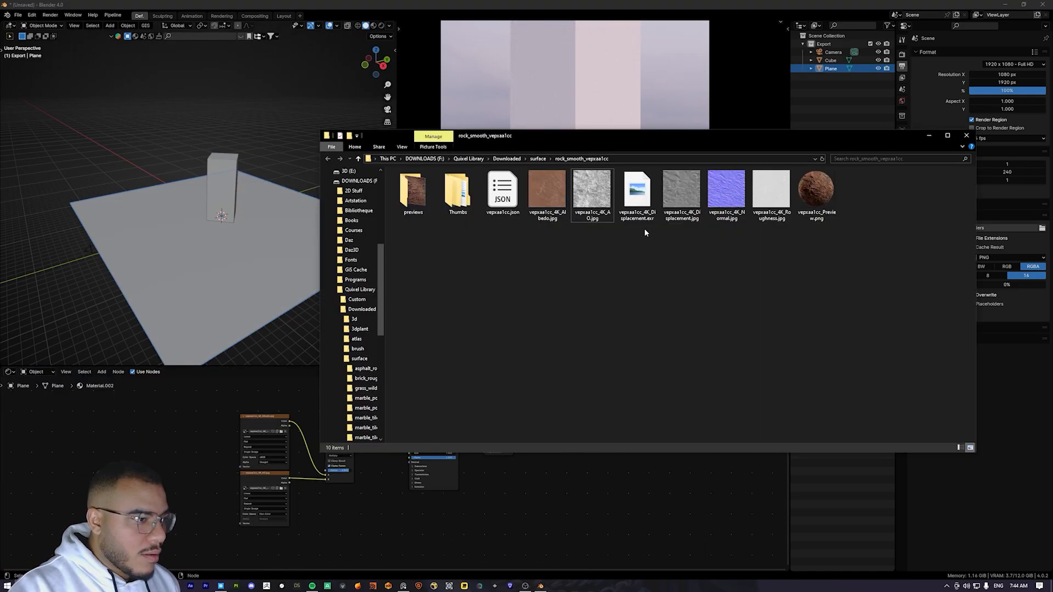
Step: Bring vepxaa1cc_4K_Roughness.jpg into the plane's material as an image texture and set its color space to Non-Color
drag(771, 192, 364, 492)
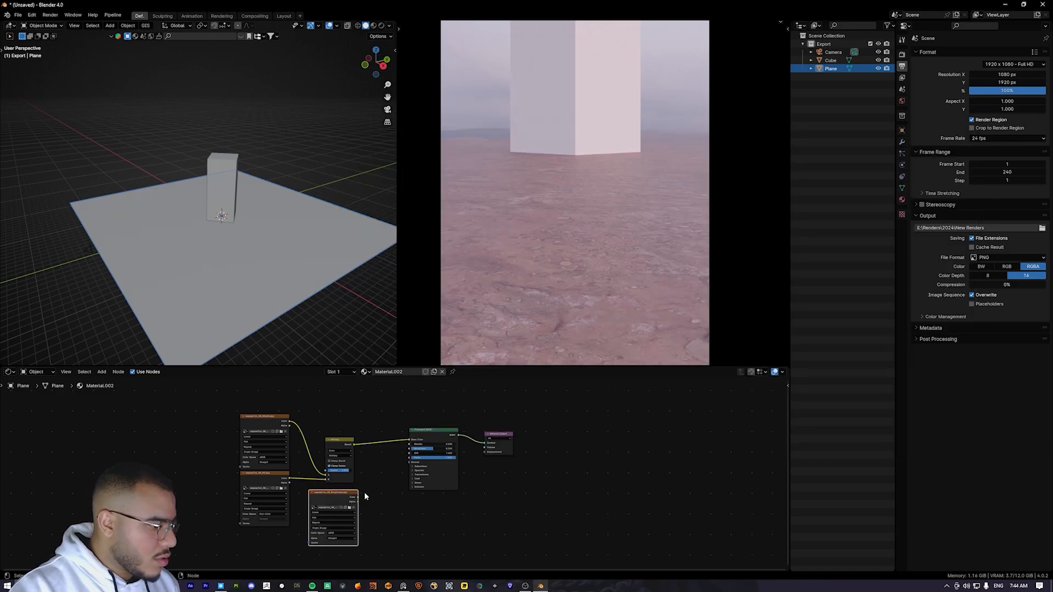
scroll(364, 493, up, 3)
click(316, 488)
click(371, 541)
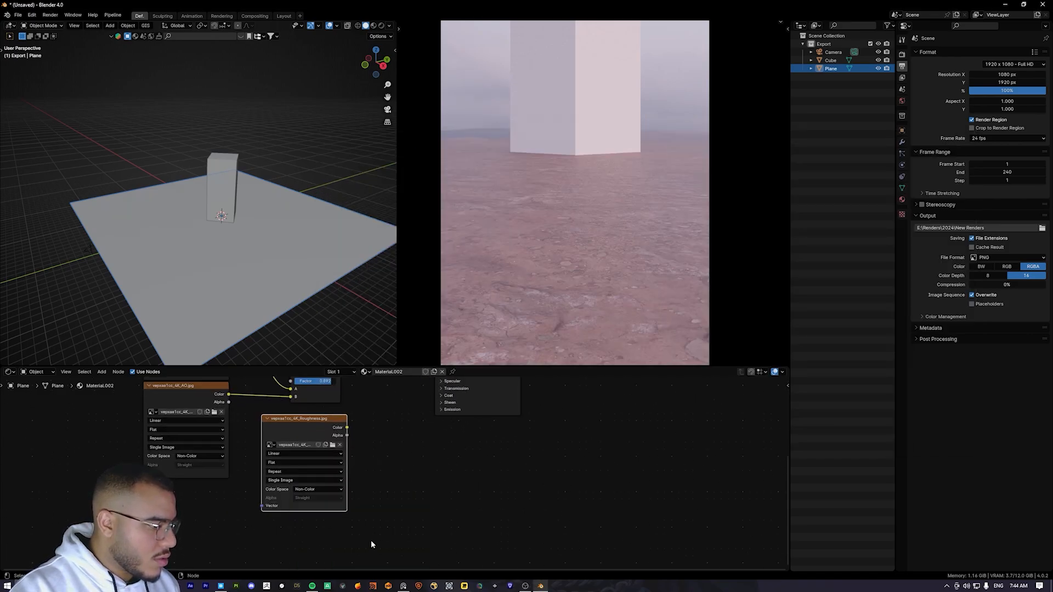
Step: Add a Color Ramp between the roughness texture and the Principled BSDF's Roughness, moving the black stop inward and the white stop to 0.900
middle_drag(371, 541, 350, 570)
key(shift+a)
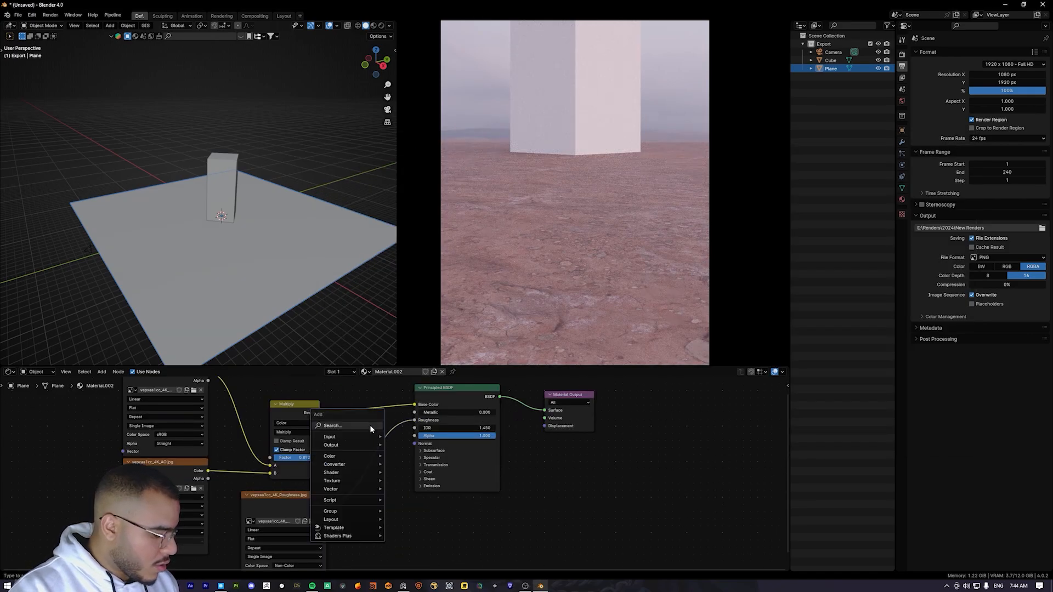
text(color)
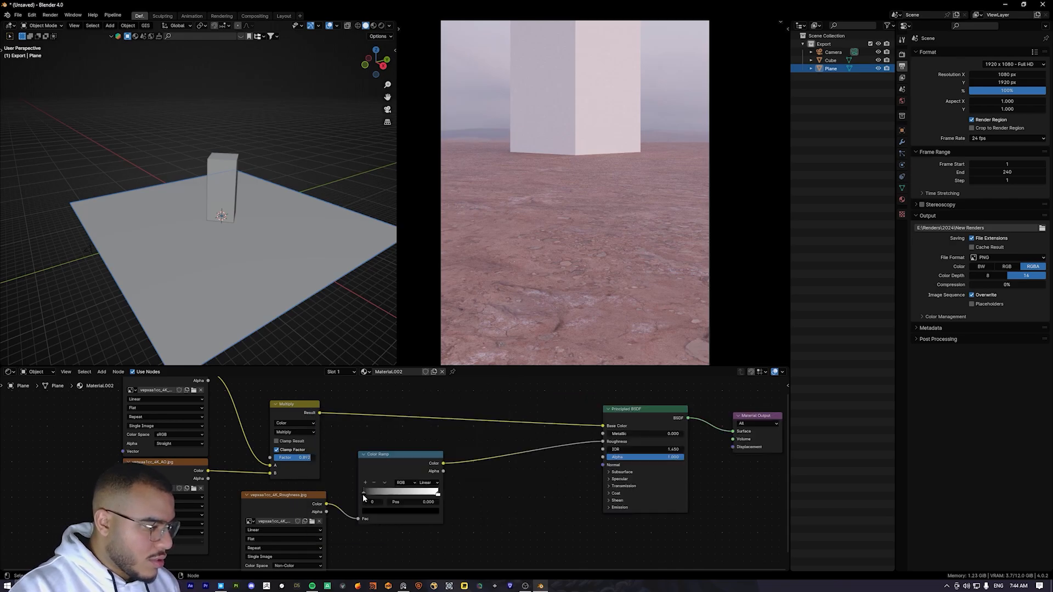
drag(363, 496, 422, 495)
click(351, 490)
scroll(525, 464, down, 2)
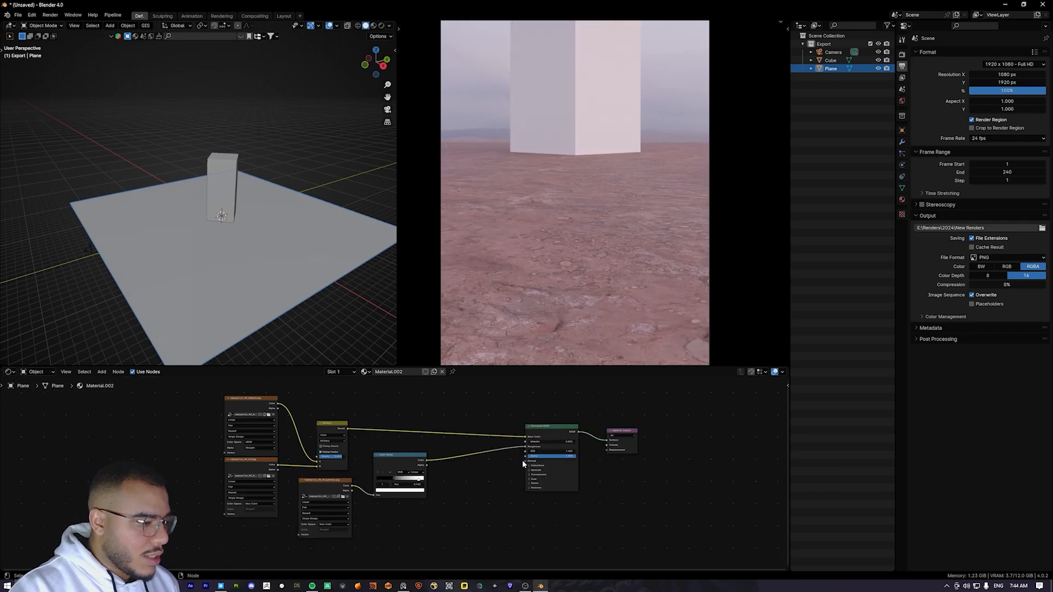
Step: Open vepxaa1cc_4K_Normal.jpg from the texture folder, inspect its surface detail up close, and return to Blender
key(alt+Tab)
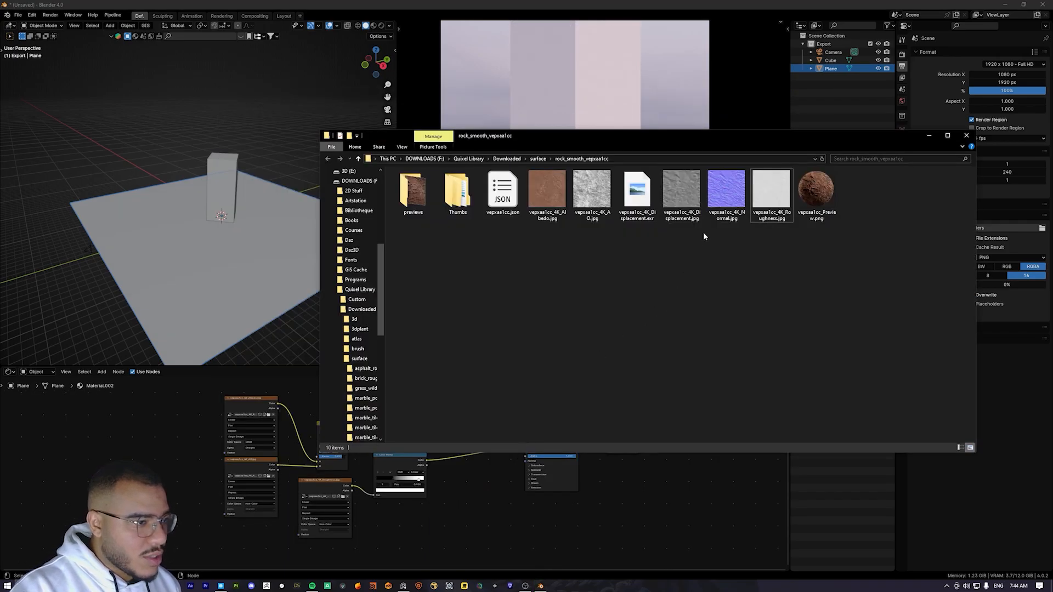
double_click(726, 191)
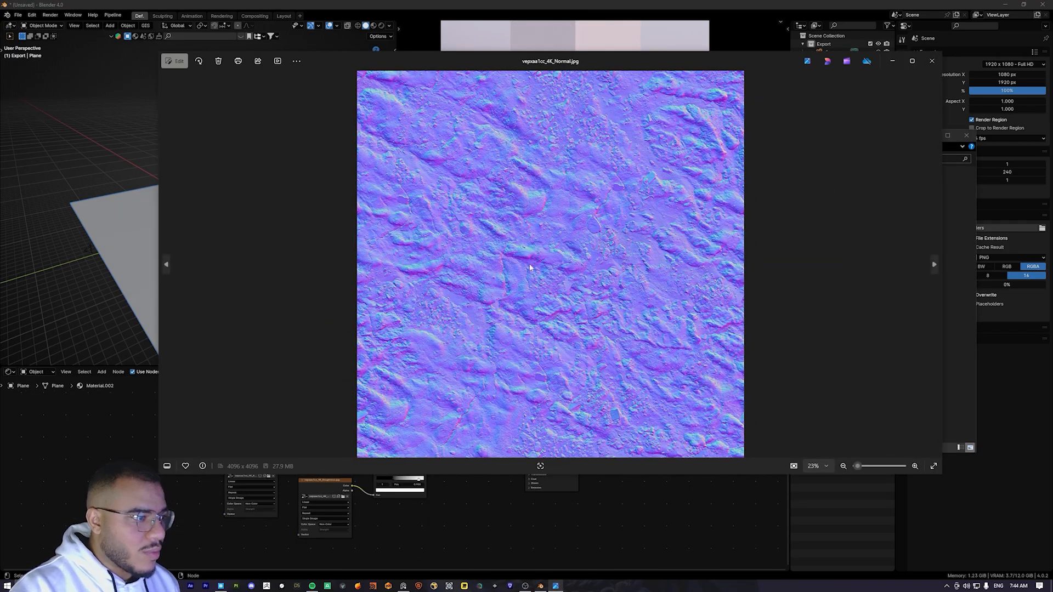
scroll(530, 267, up, 3)
click(932, 60)
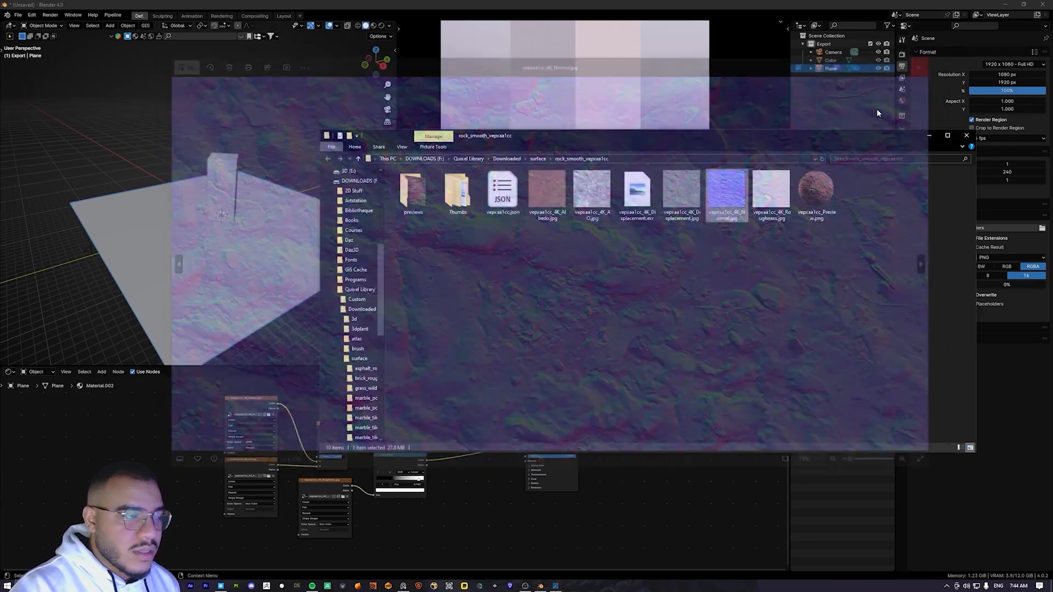
click(646, 3)
Step: Move the roughness texture node beneath the AO texture and shift its Color Ramp to tidy the node layout
scroll(327, 489, up, 1)
middle_drag(311, 493, 348, 440)
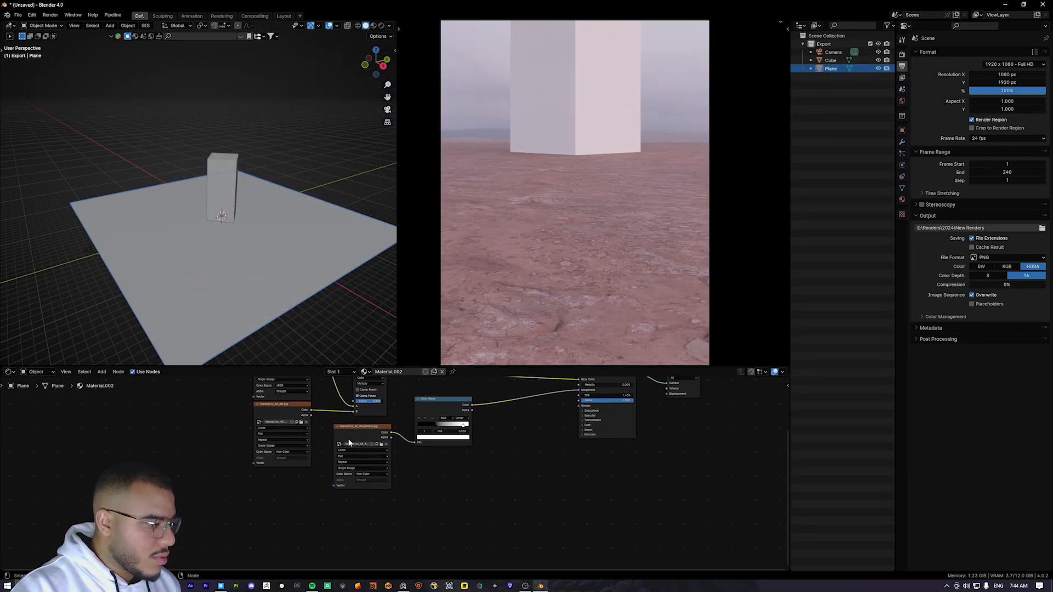
drag(349, 442, 269, 494)
drag(440, 408, 423, 432)
click(286, 483)
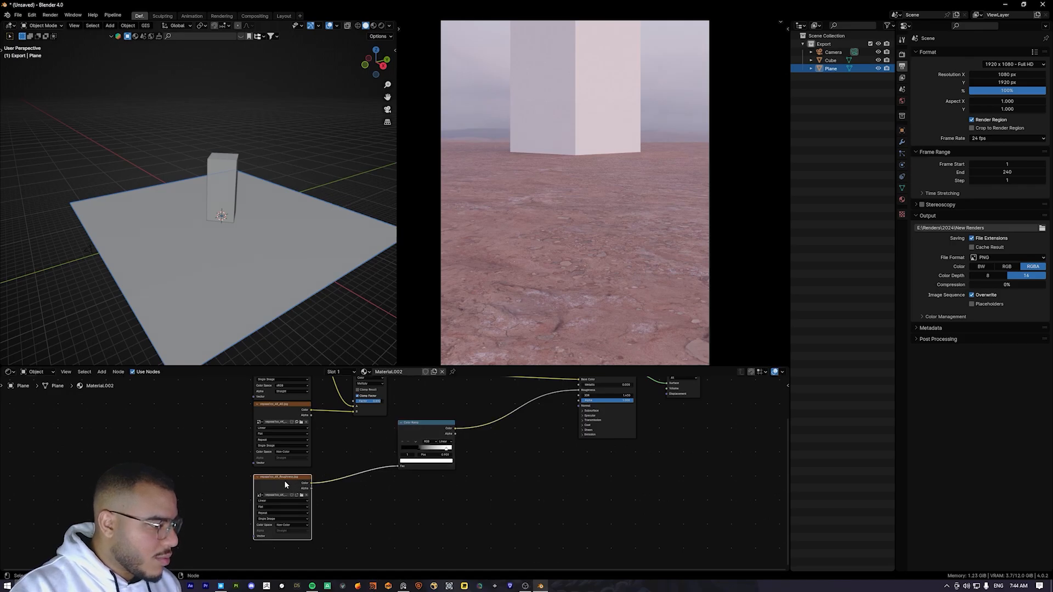
Step: Add a Bump node with the roughness texture's color as its Height and its output feeding the Principled BSDF's Normal
key(shift+a)
text(bump)
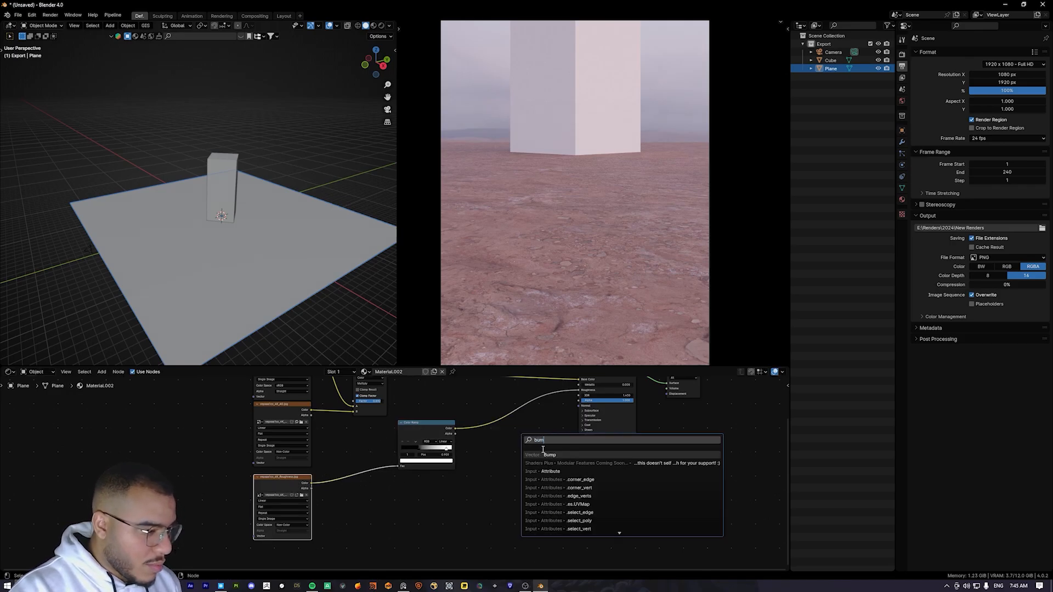
key(Return)
click(499, 442)
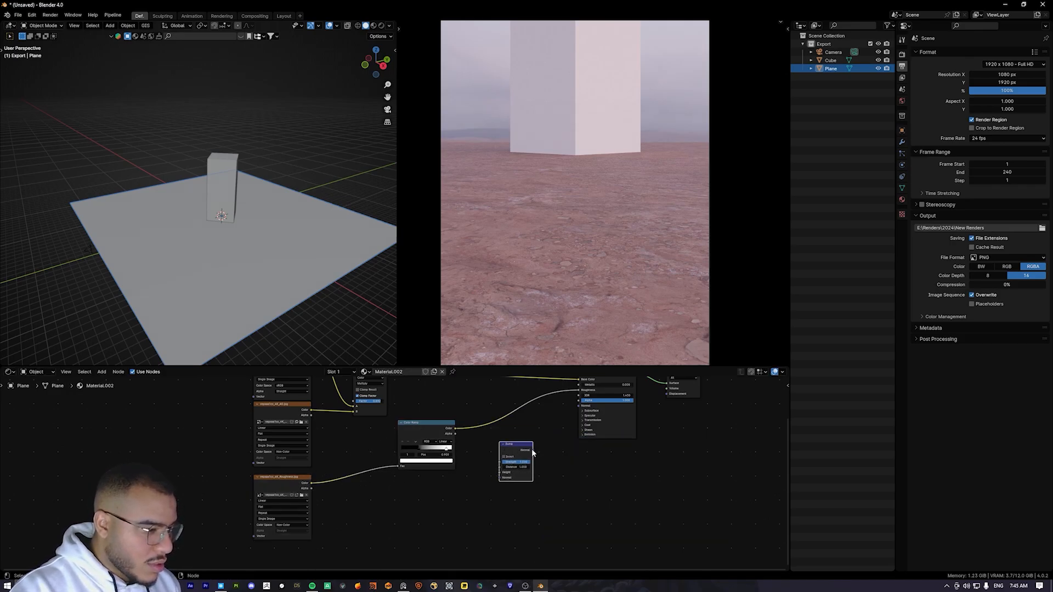
drag(311, 483, 499, 473)
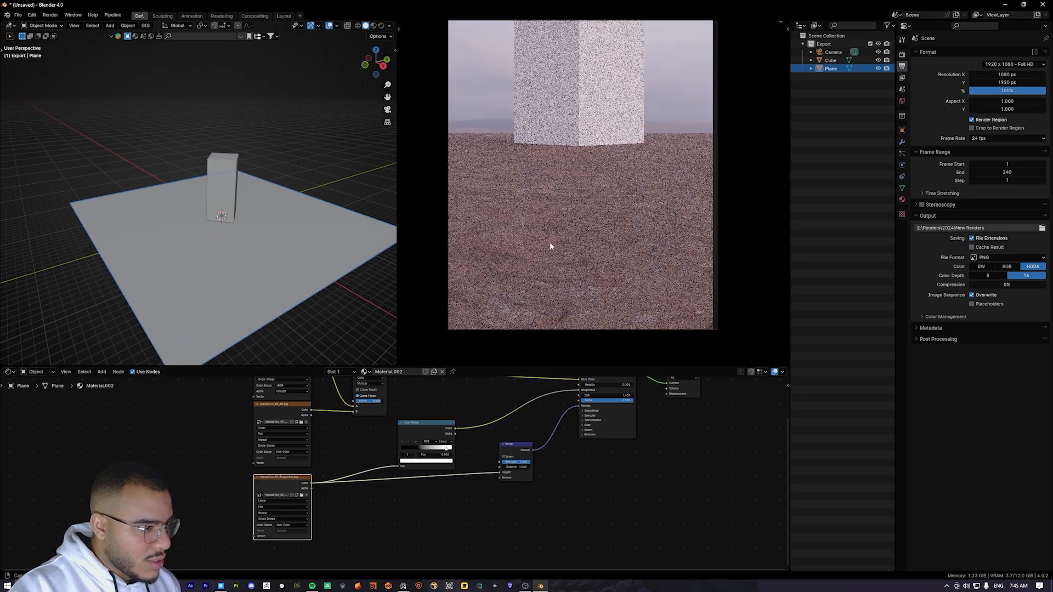
scroll(549, 242, up, 3)
scroll(558, 282, down, 2)
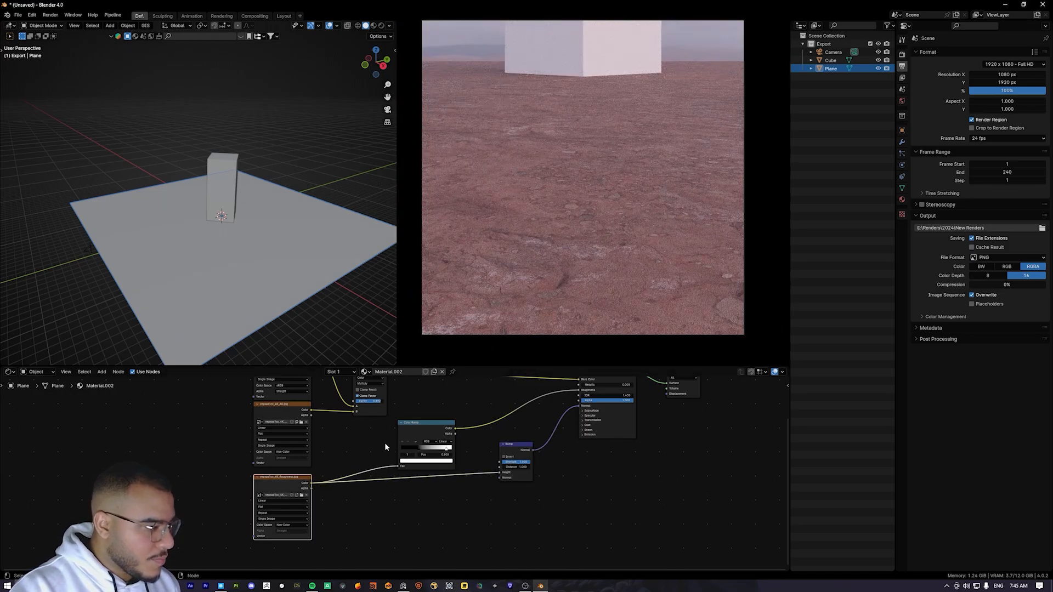
Step: Add a Color Ramp between the roughness texture and the Bump's Height with its black stop at 0.832, and lower the Bump strength
key(shift+a)
text(colo)
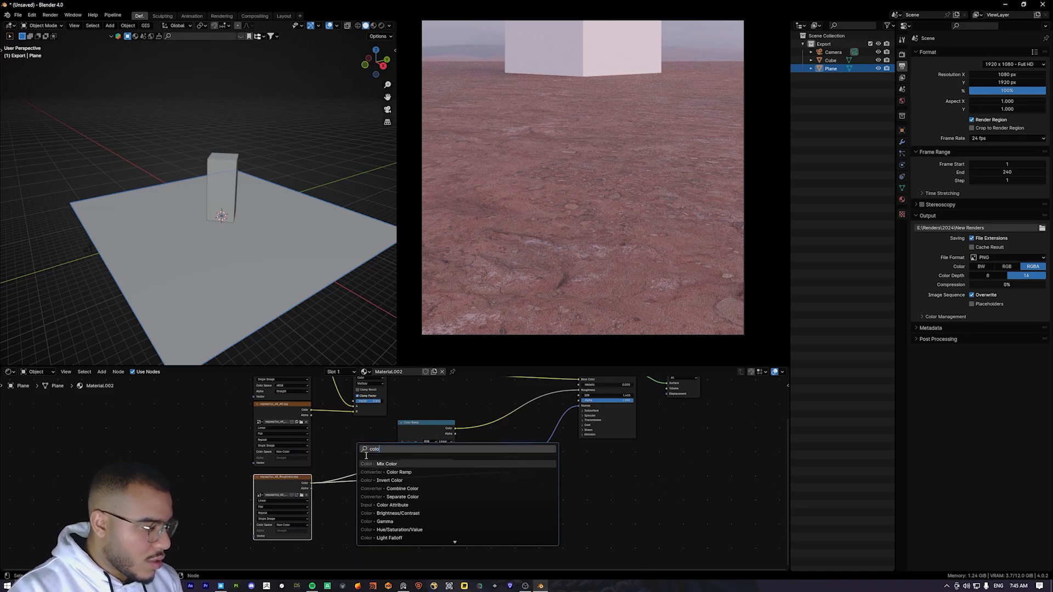
click(395, 472)
click(423, 487)
scroll(435, 496, up, 5)
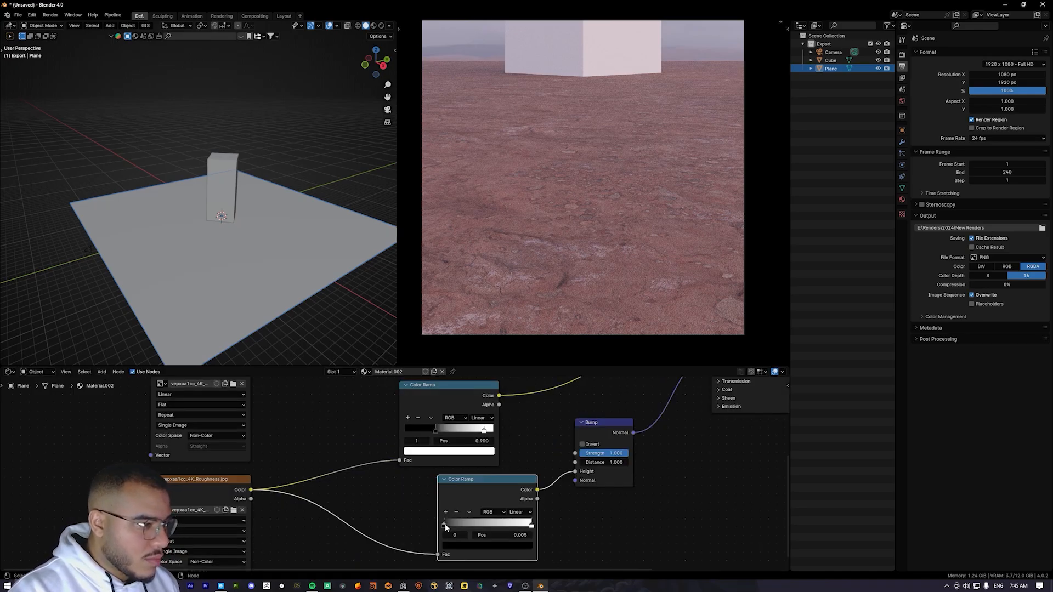
drag(445, 525, 520, 525)
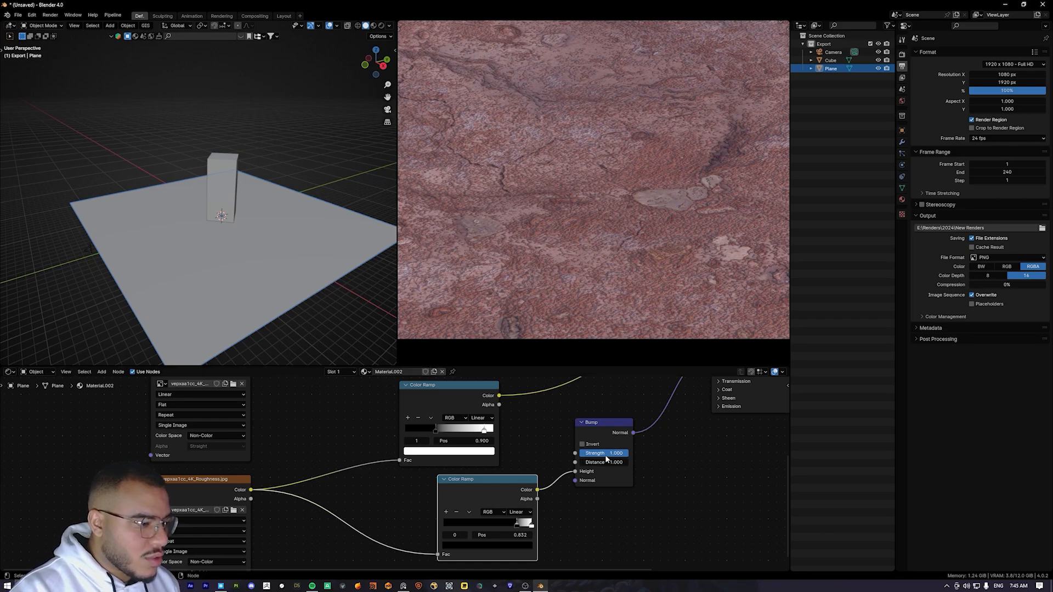
drag(605, 459, 579, 459)
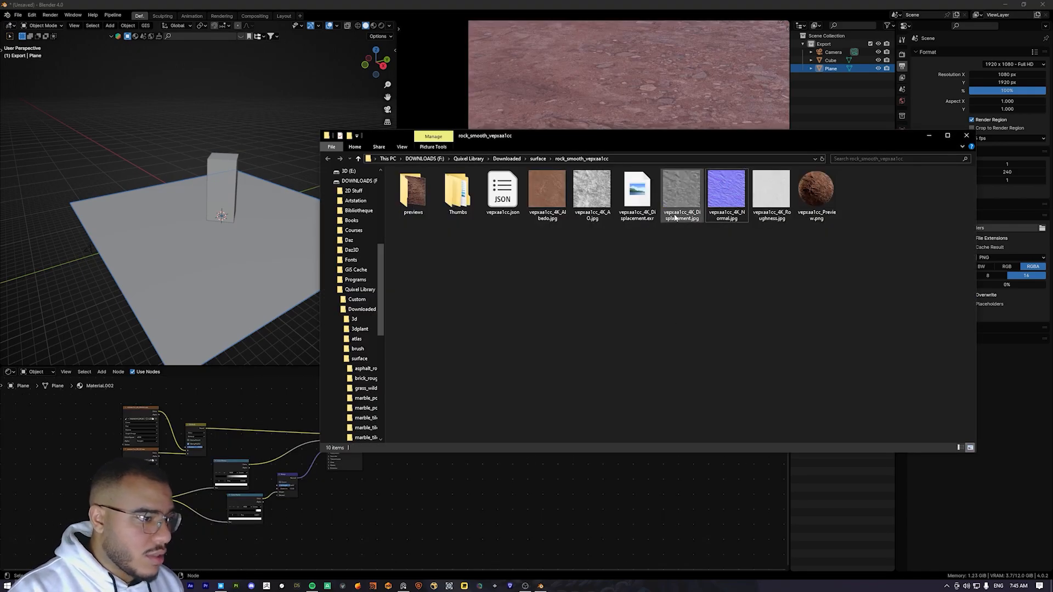
Step: Bring vepxaa1cc_4K_Displacement.jpg into the plane's material as an image texture, and add a Displace modifier to the plane
drag(664, 221, 340, 479)
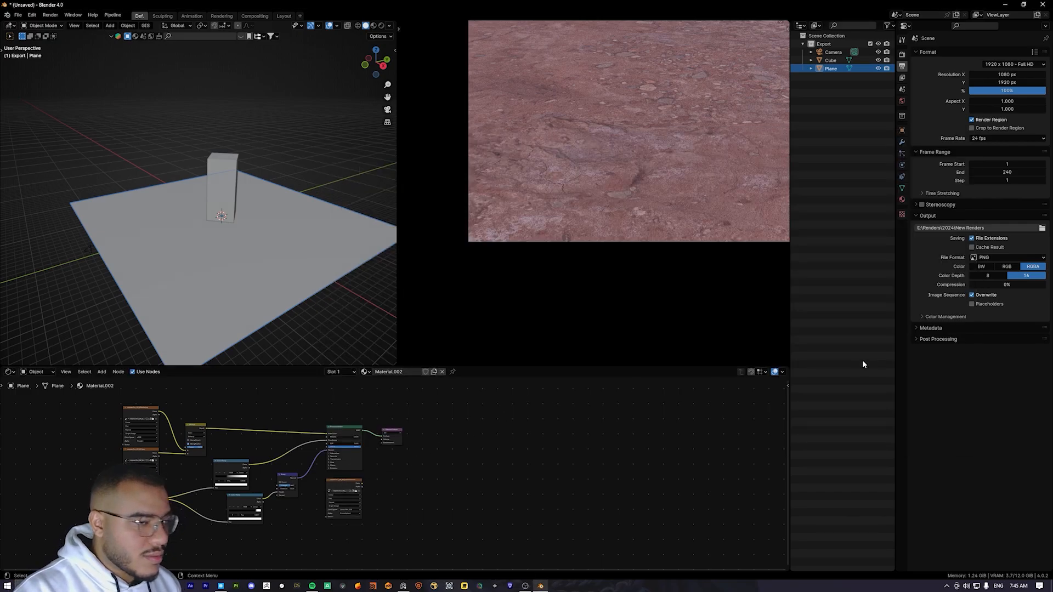
click(903, 144)
click(936, 50)
text(D)
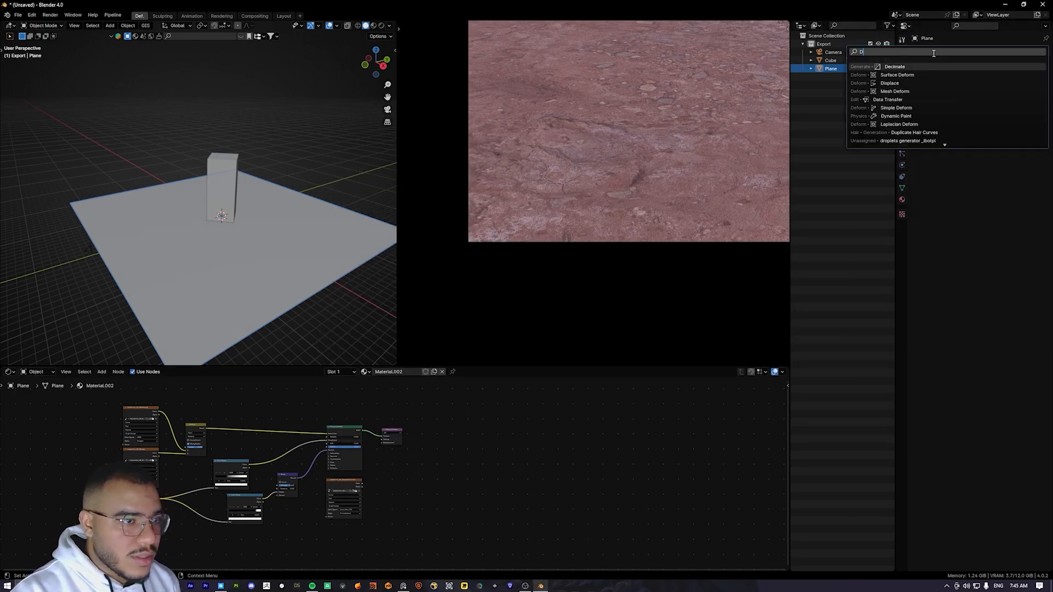
text(IS)
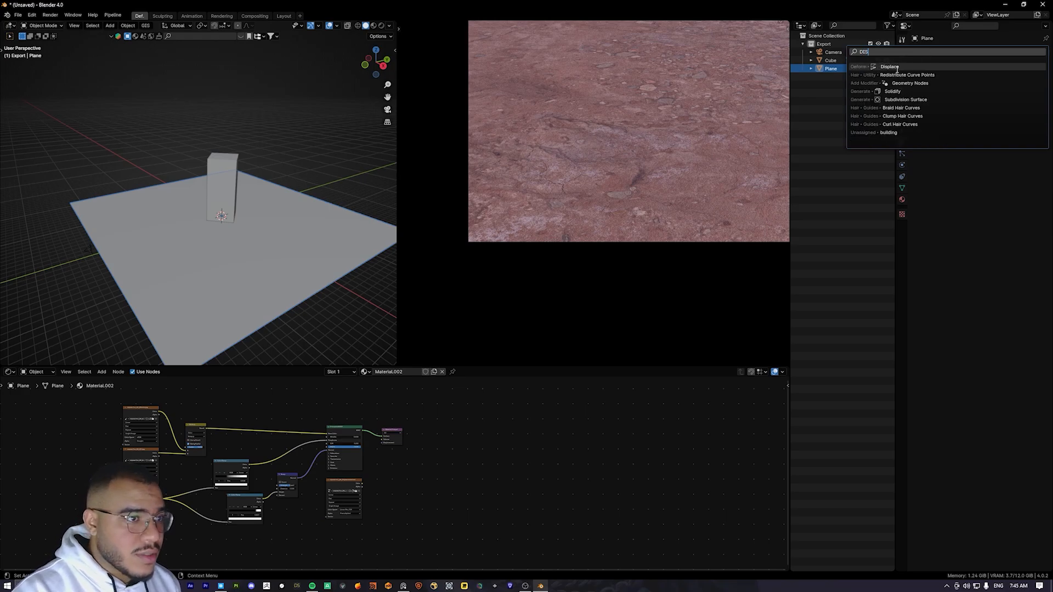
click(898, 70)
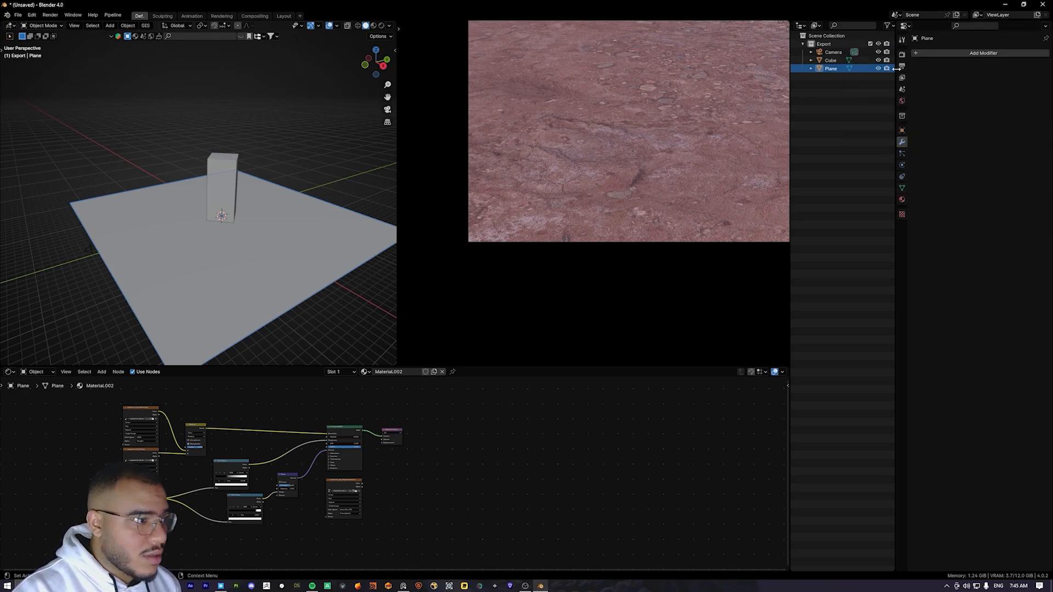
Step: Add a Subdivision Surface modifier to the plane and set the Cycles feature set to Experimental
click(947, 54)
text(SUB)
key(Return)
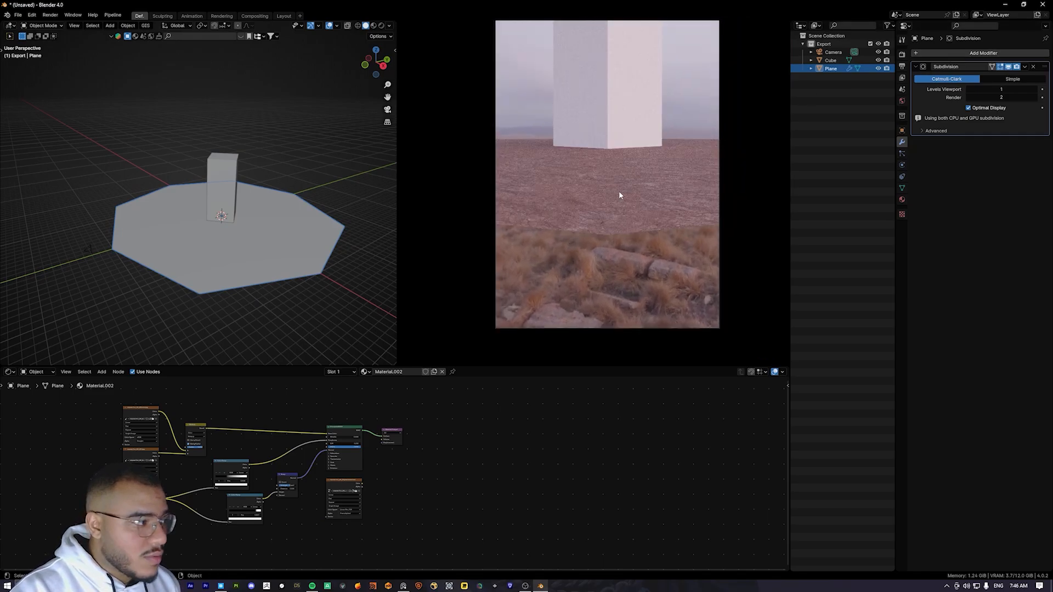
click(902, 55)
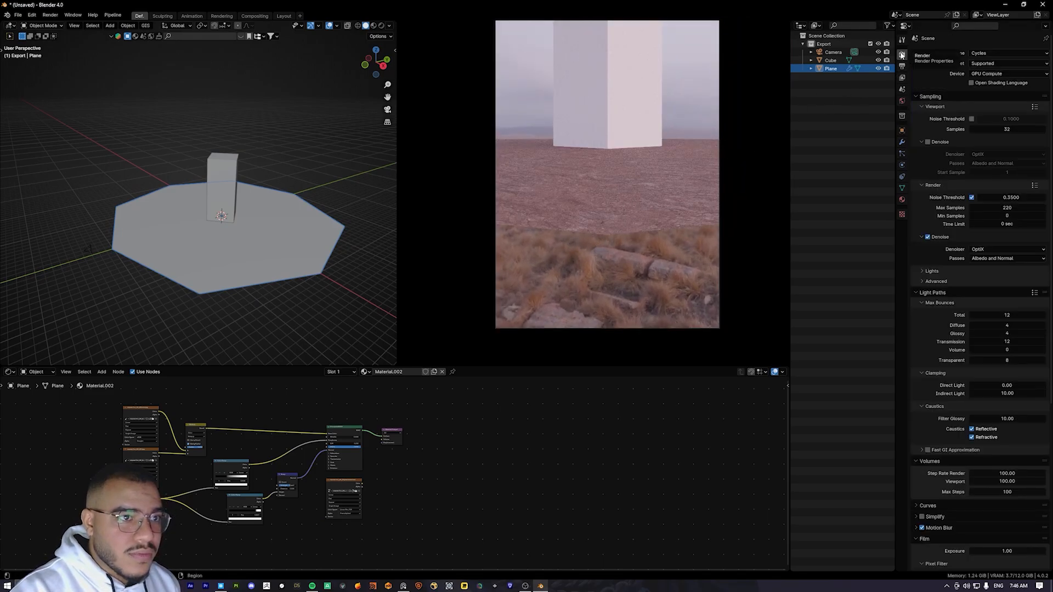
click(977, 64)
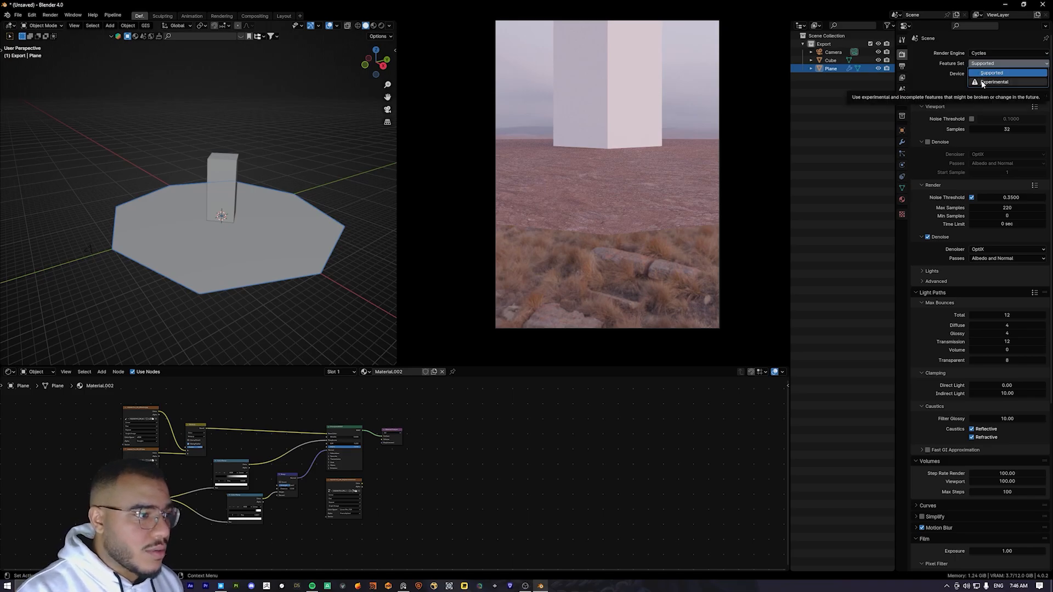
click(982, 82)
Step: Set the plane's subdivision type to Simple and its material's surface displacement method to Displacement and Bump
click(902, 143)
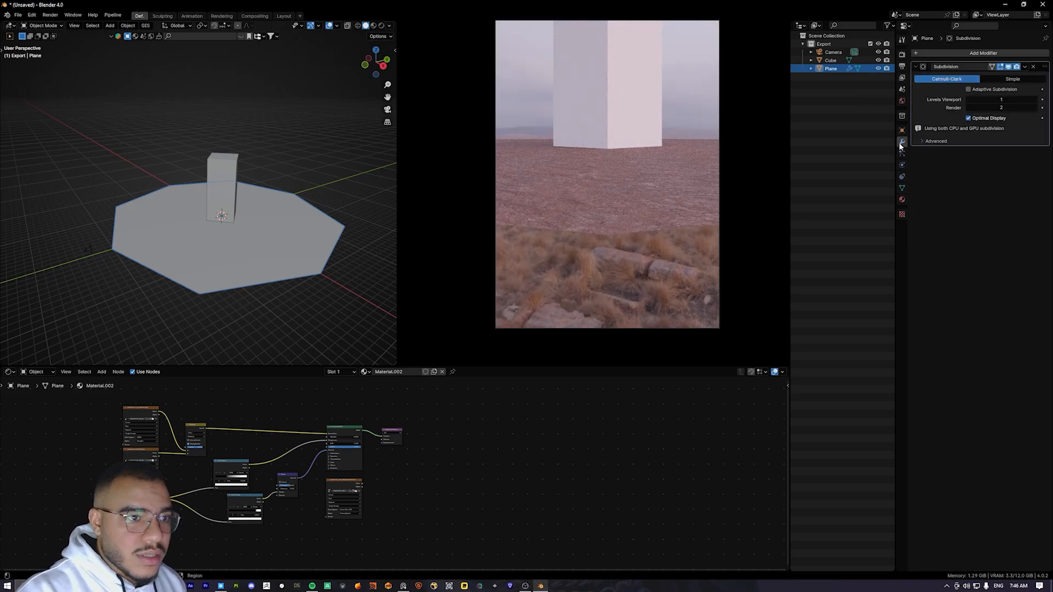
click(998, 79)
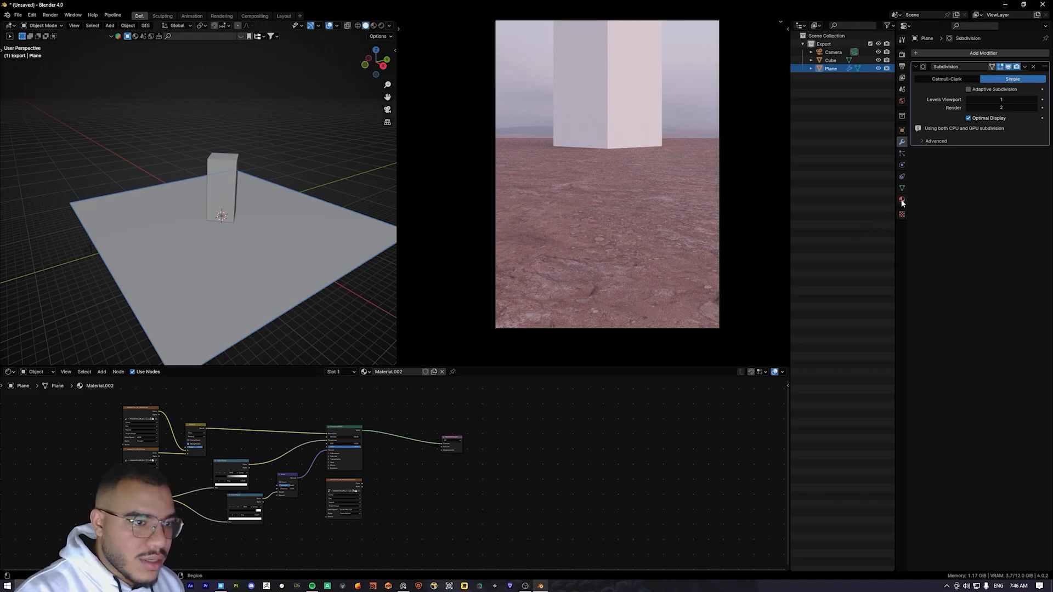
click(902, 200)
click(918, 304)
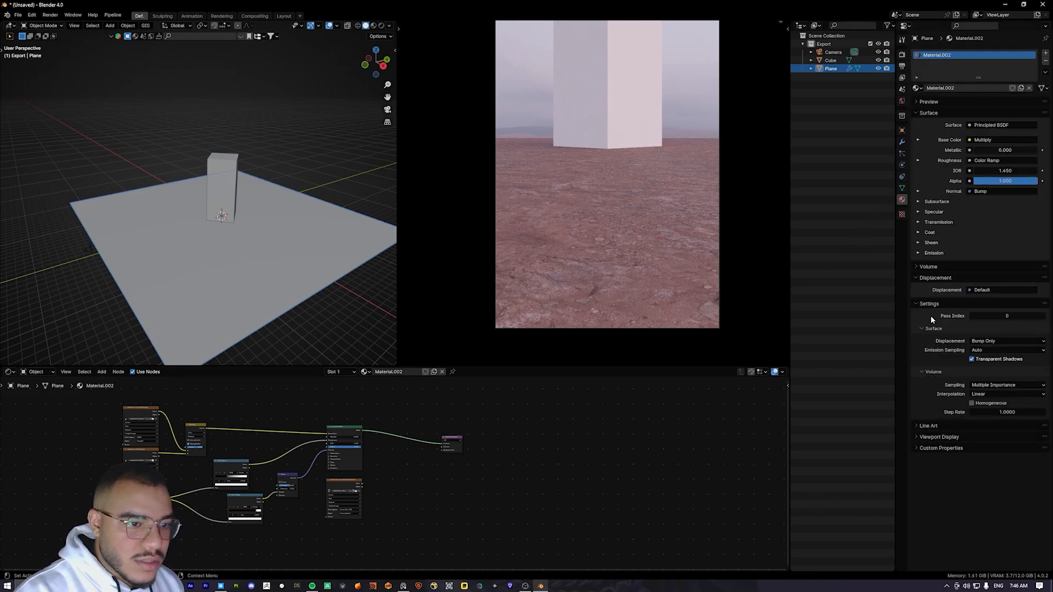
click(986, 343)
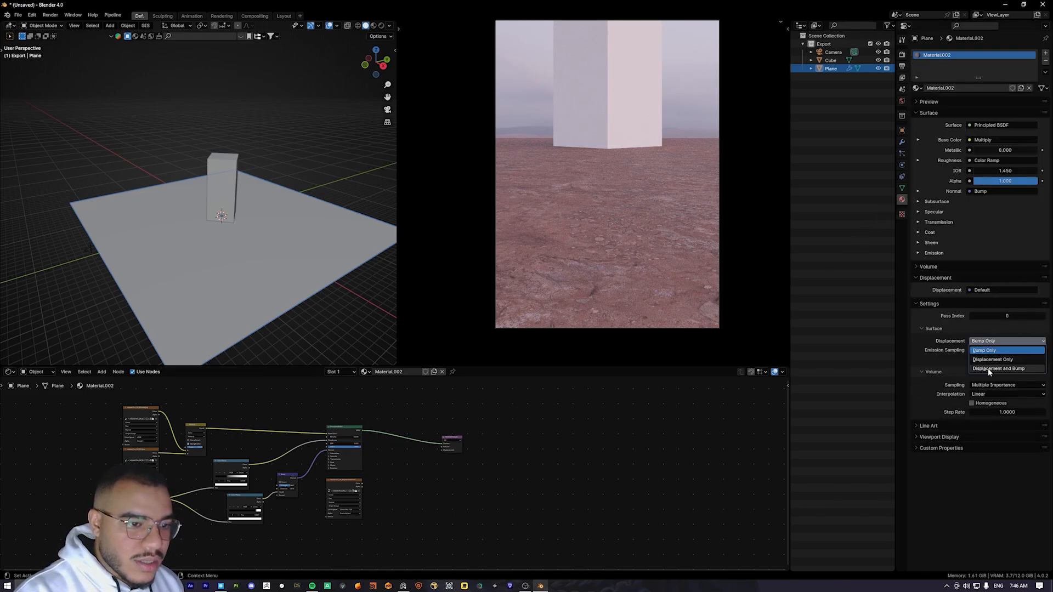
click(989, 368)
Step: Add a Displacement node fed by the displacement texture's Color at Height and connect it to the Material Output's Displacement
scroll(422, 458, up, 4)
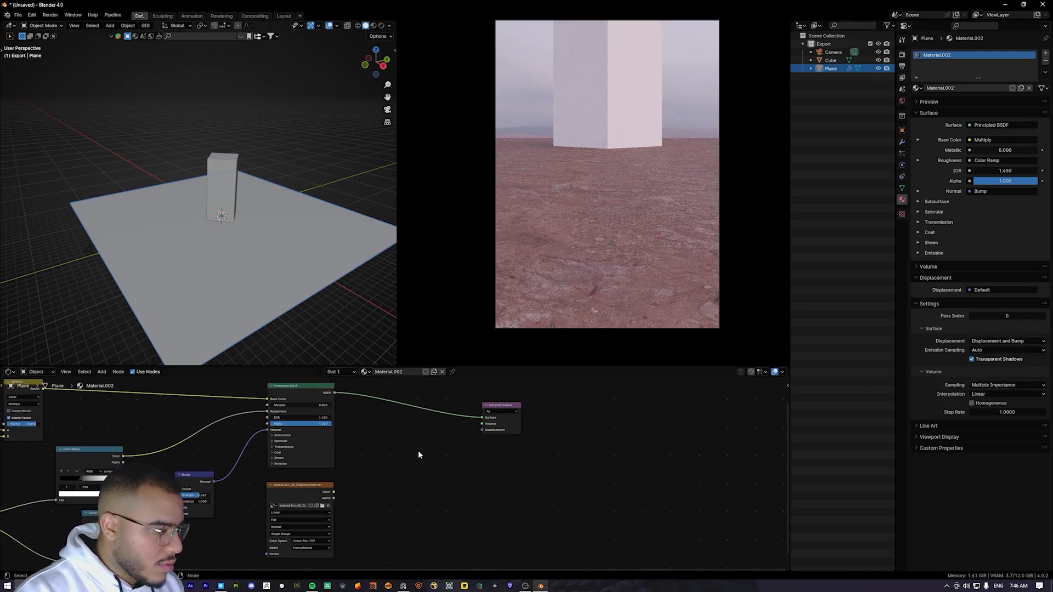
key(shift+a)
text(DIS)
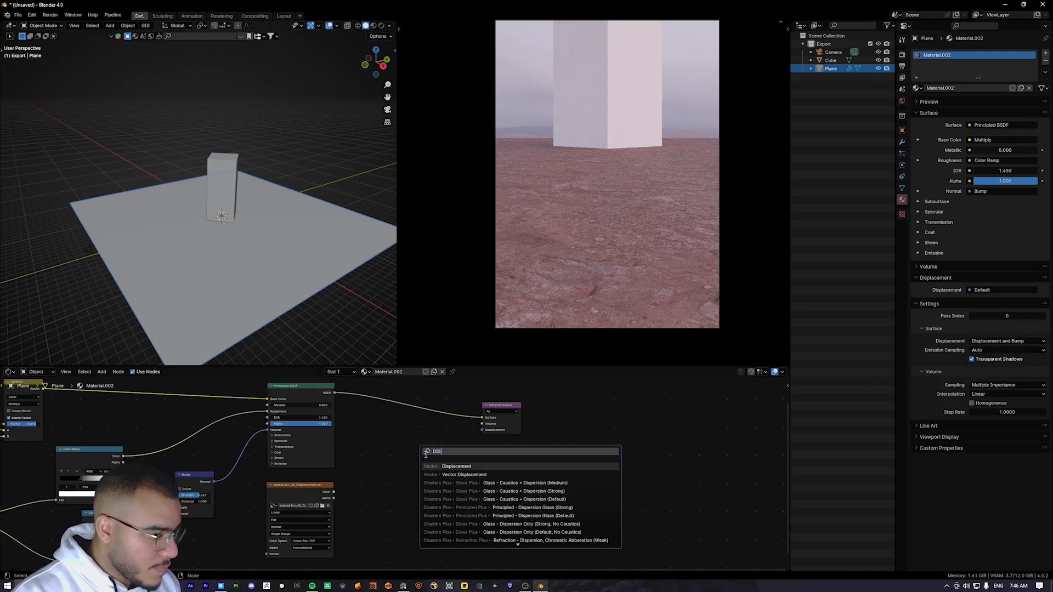
click(456, 466)
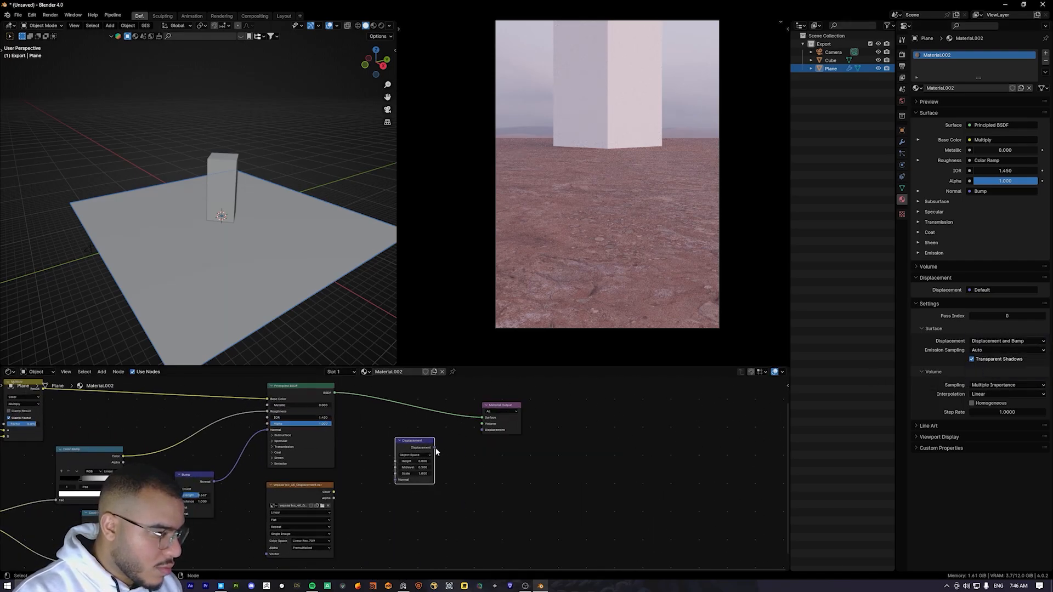
drag(460, 442, 482, 429)
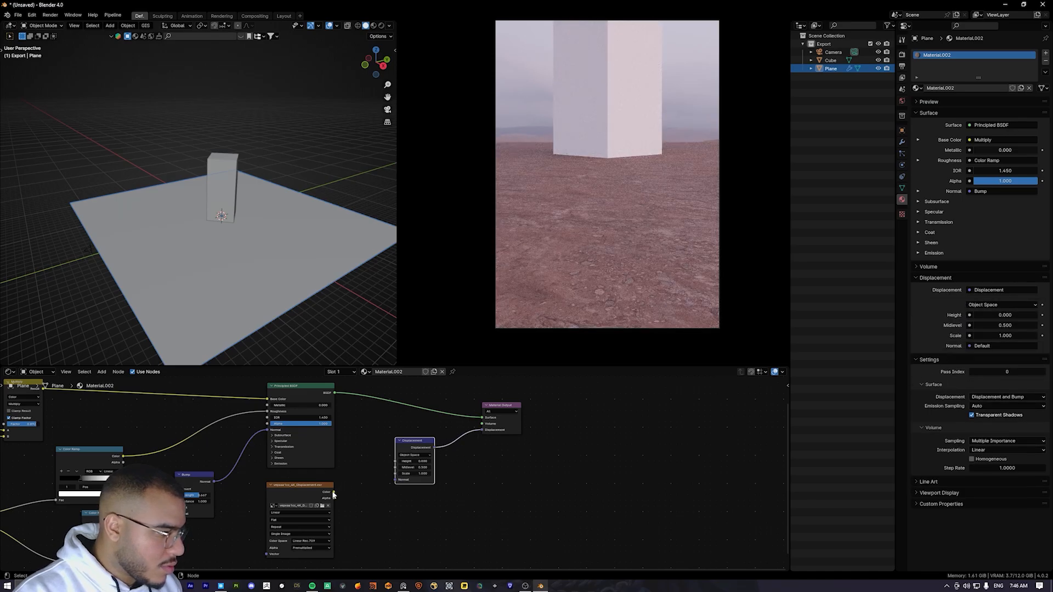
drag(333, 493, 397, 465)
drag(397, 465, 395, 462)
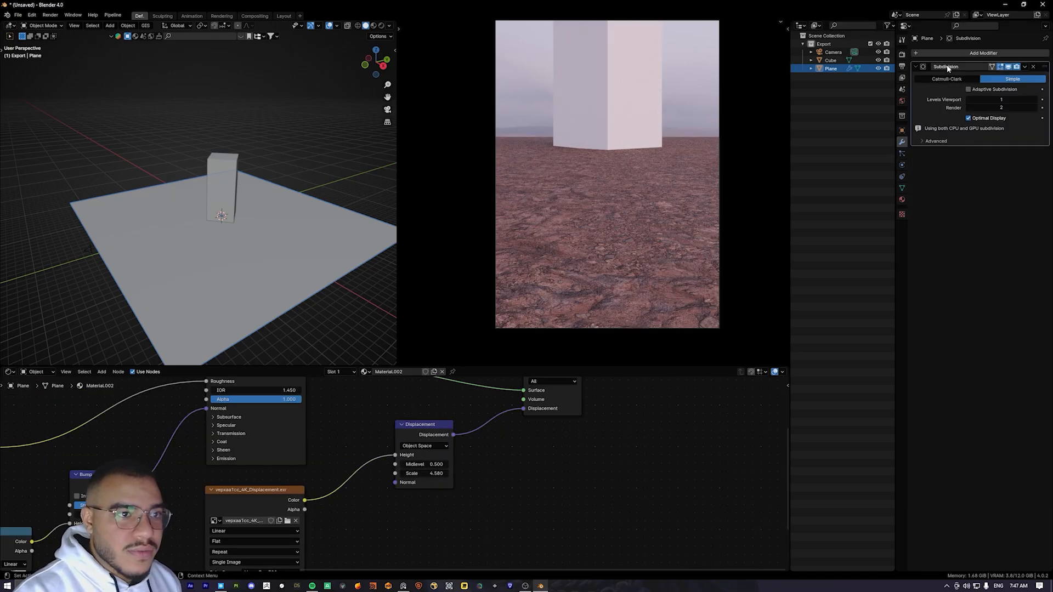
Step: Enable Adaptive Subdivision on the plane, lower the Displacement node's Scale to 0.580, and consult the reference image
click(969, 88)
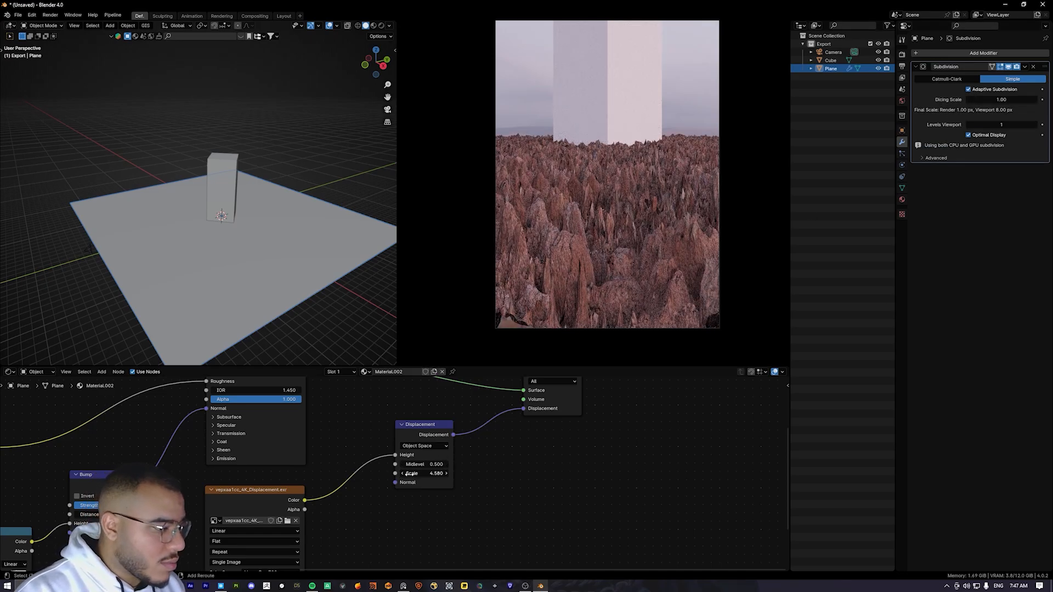
drag(422, 473, 389, 473)
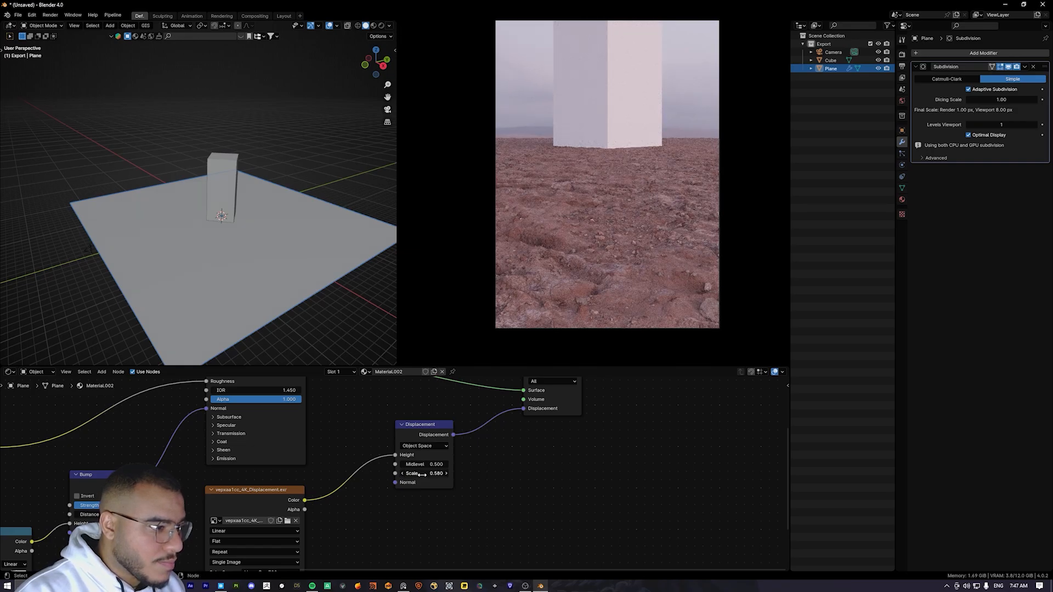
click(403, 586)
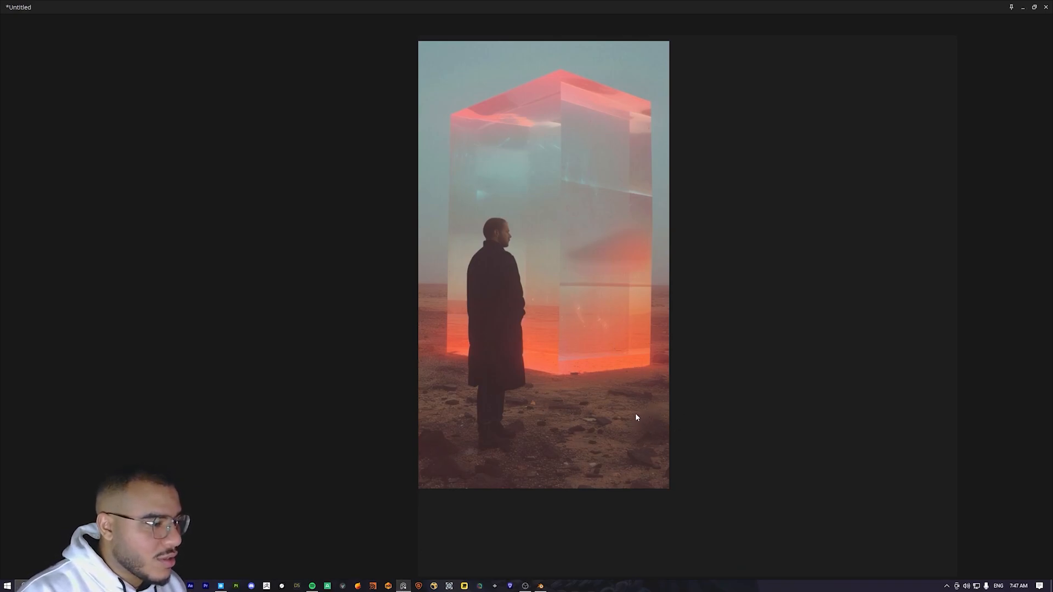
key(alt+Tab)
Step: Replace the Principled BSDF in the cube's material with a Glass BSDF connected to the Material Output's Surface
click(228, 175)
click(414, 373)
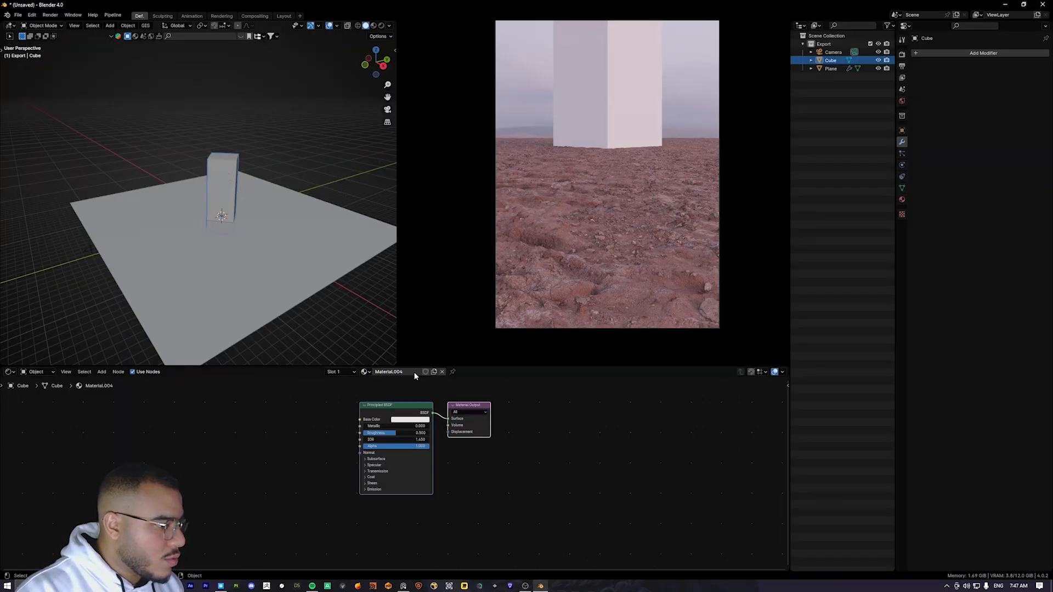
click(371, 407)
key(Delete)
key(shift+a)
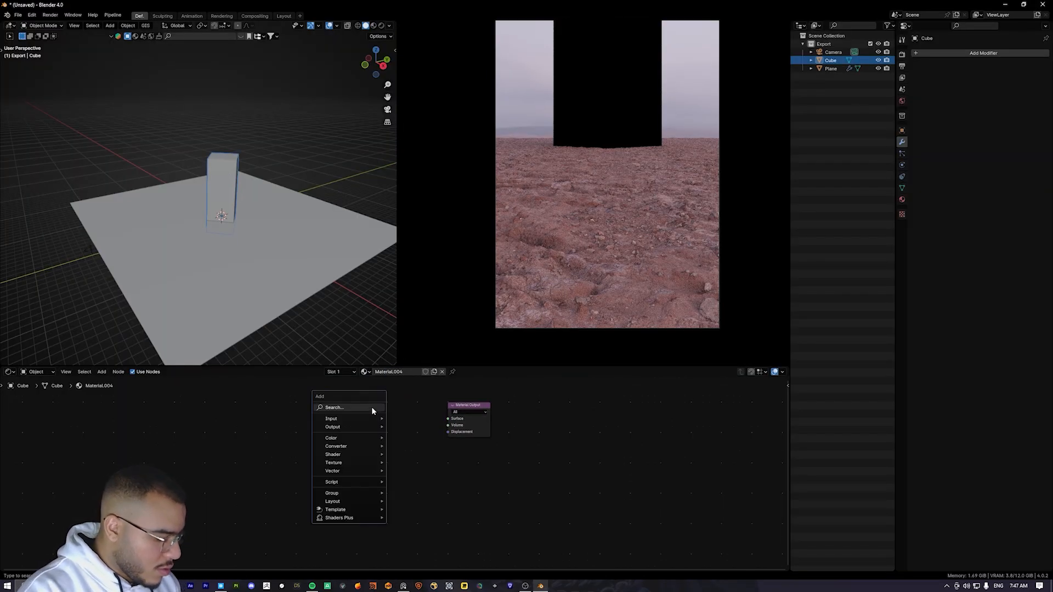
text(GLAS)
key(Return)
click(358, 412)
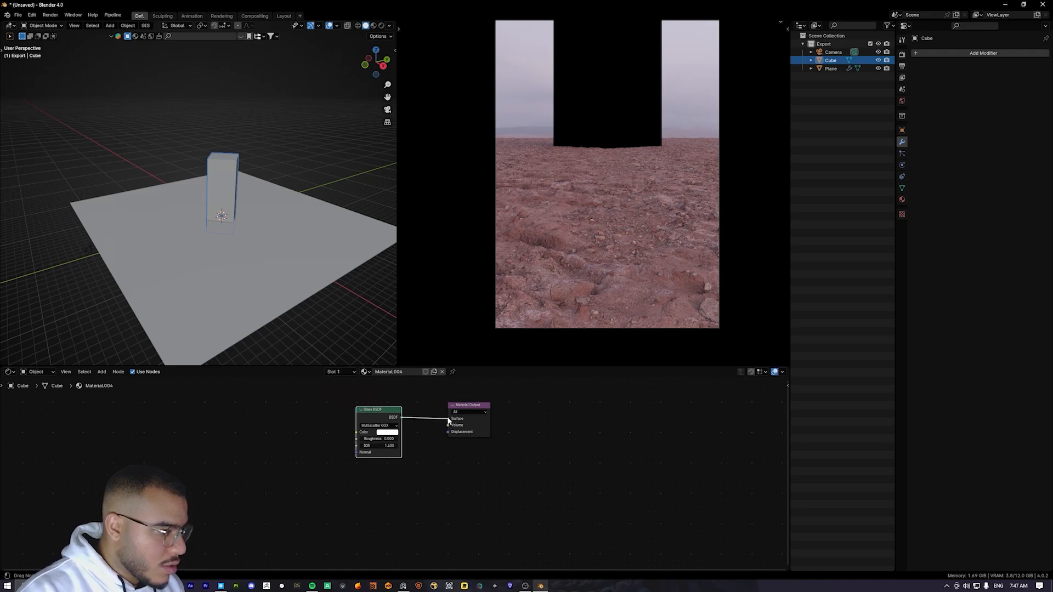
drag(448, 421, 448, 421)
Step: Set the cube's Glass BSDF to an IOR of 1.333 and a Roughness of 0.315
scroll(593, 137, down, 1)
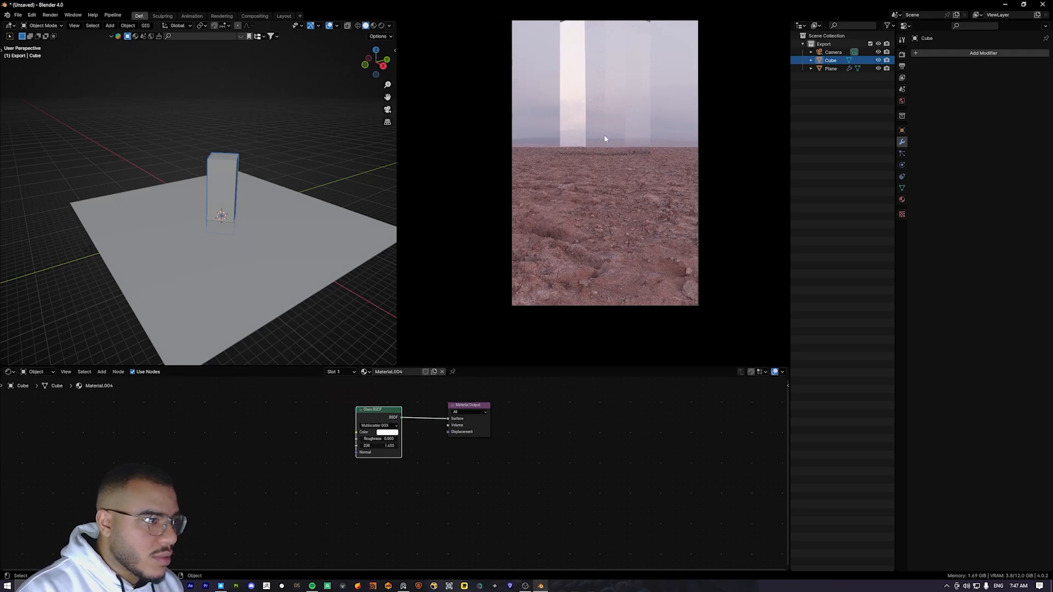
scroll(606, 165, down, 1)
shift+middle_drag(606, 164, 610, 194)
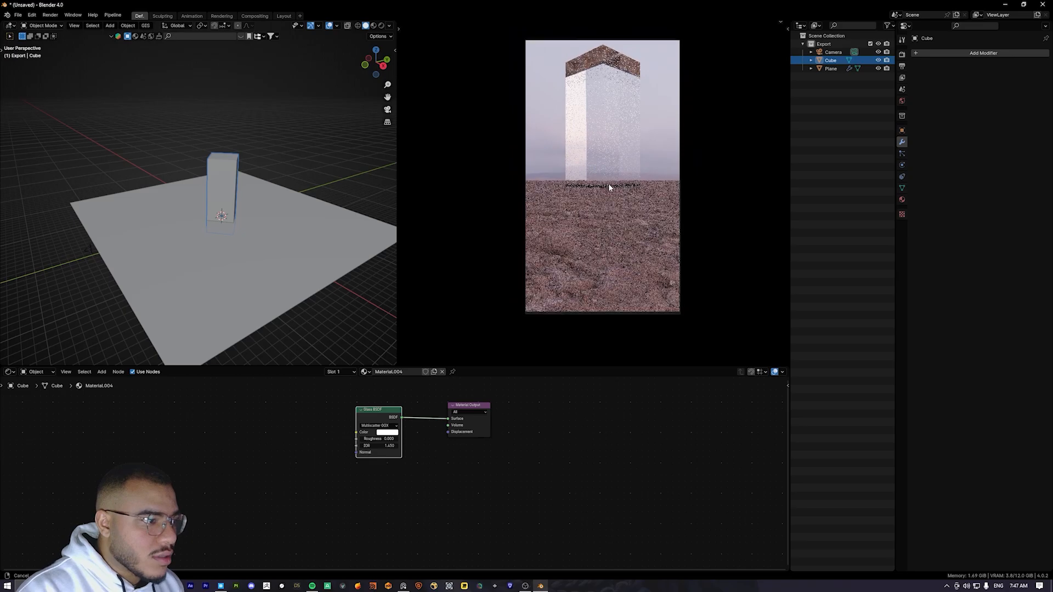
scroll(610, 194, up, 2)
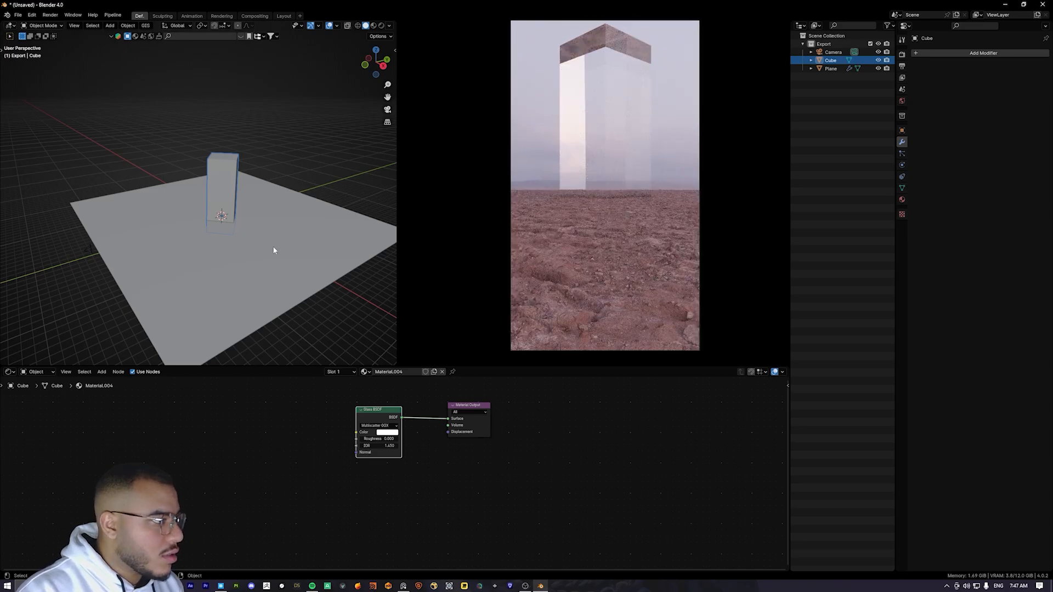
scroll(336, 461, up, 2)
click(381, 435)
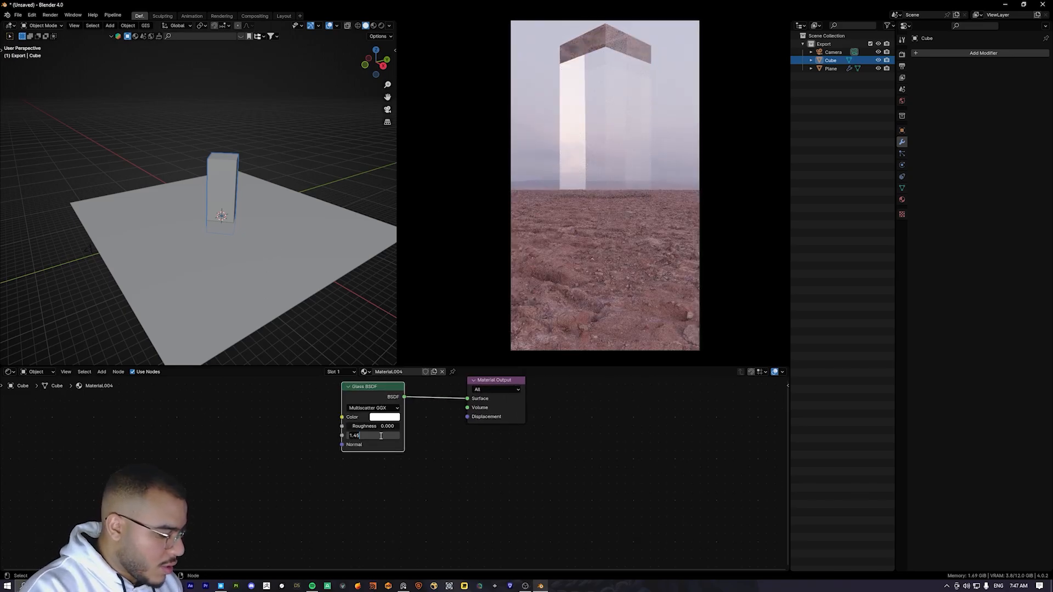
text(1.333333)
key(Return)
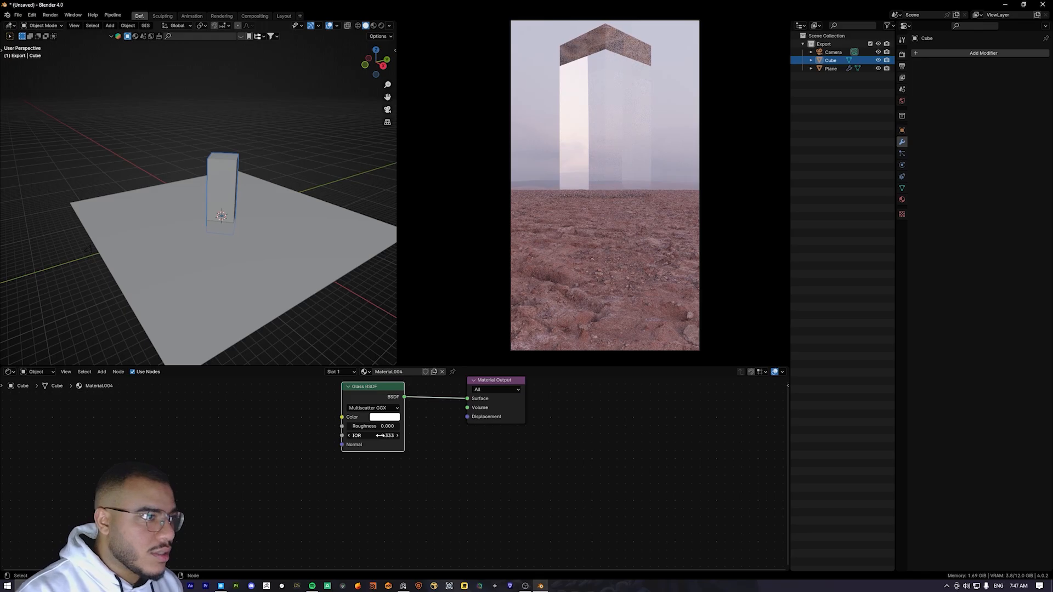
drag(378, 426, 395, 427)
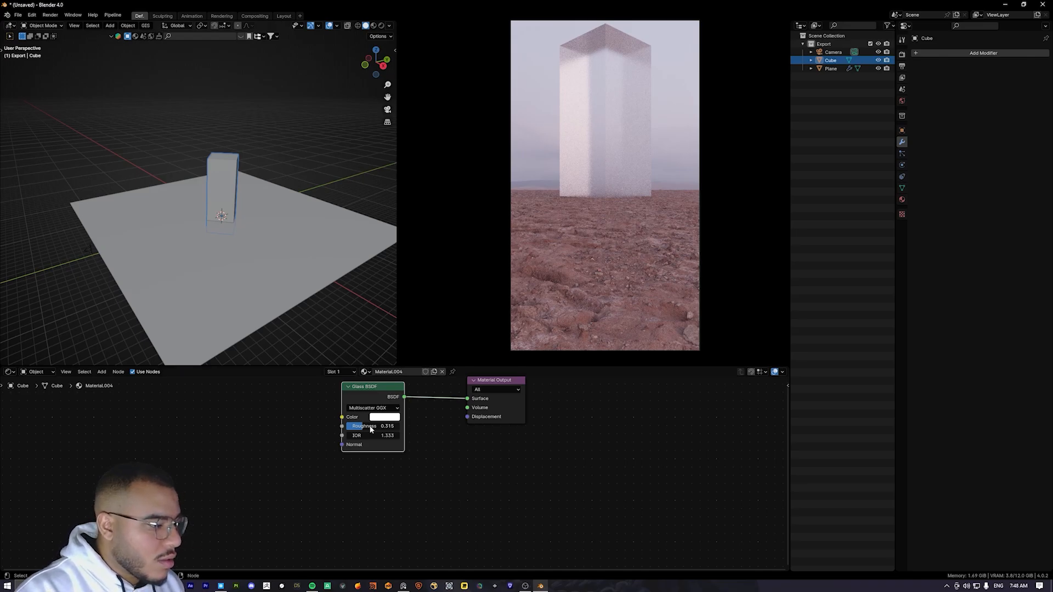
Step: Check the reference image, add an Area light at the world origin under the cube, and rotate it 180° about X
click(404, 586)
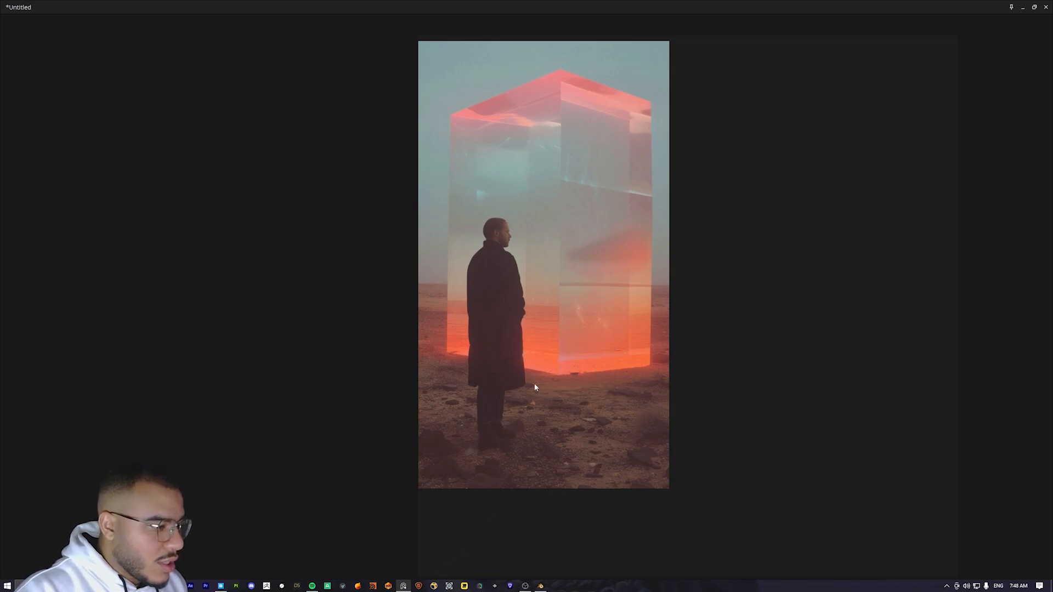
key(alt+Tab)
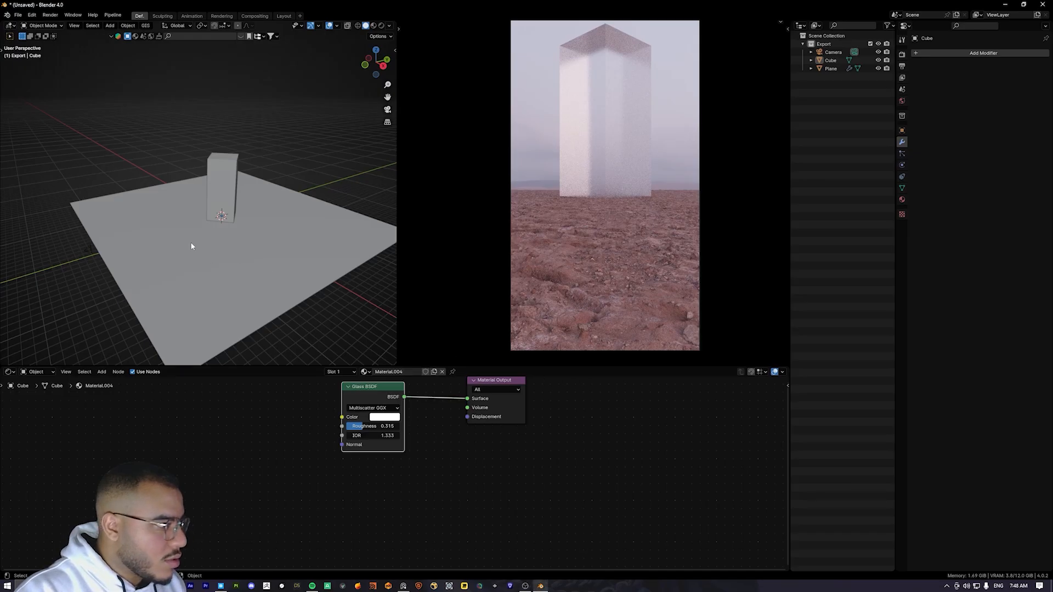
key(shift+a)
mouse_move(219, 325)
click(254, 349)
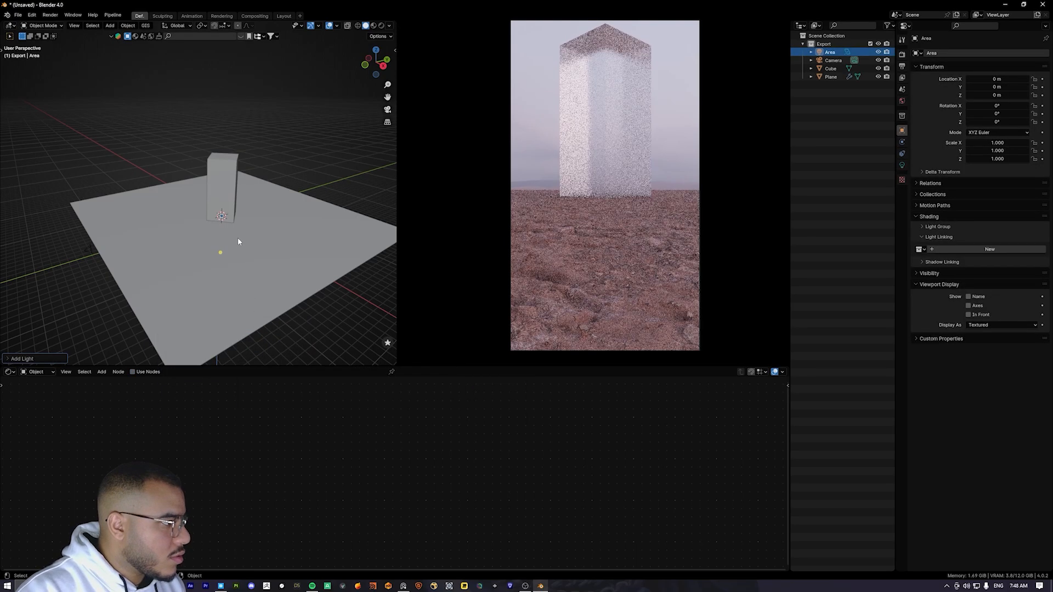
text(rx180)
key(Return)
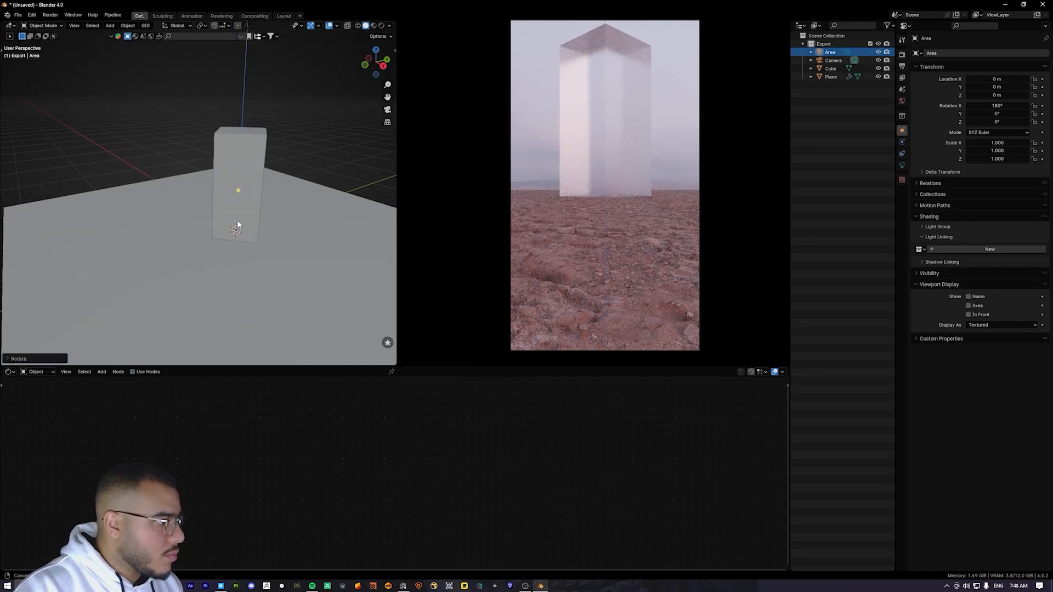
Step: Rotate the area light 45° about Z to align with the cube and scale it up
middle_drag(246, 239, 224, 159)
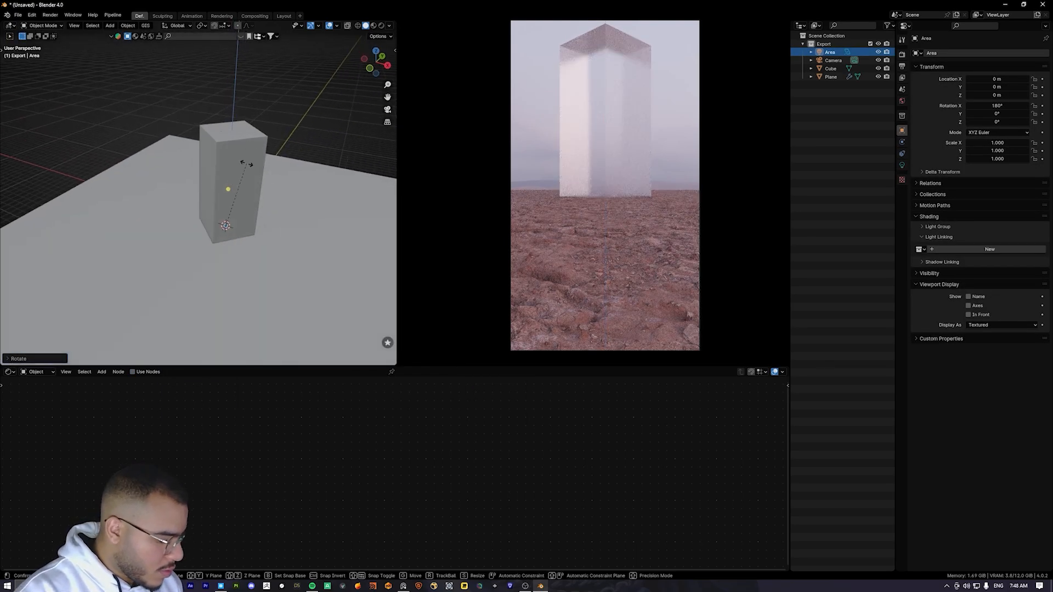
text(rz45)
key(Return)
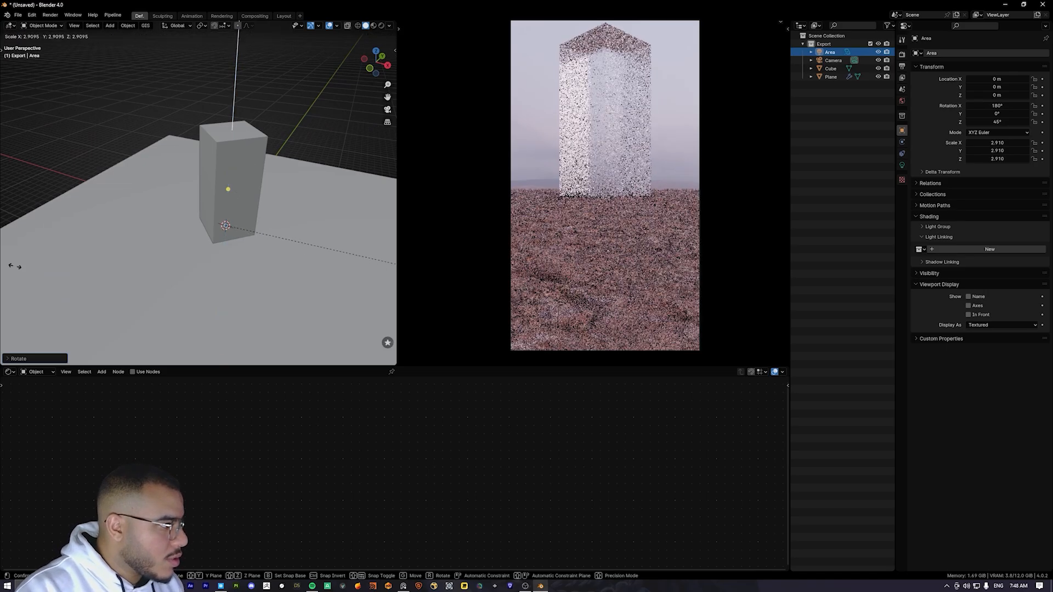
key(s)
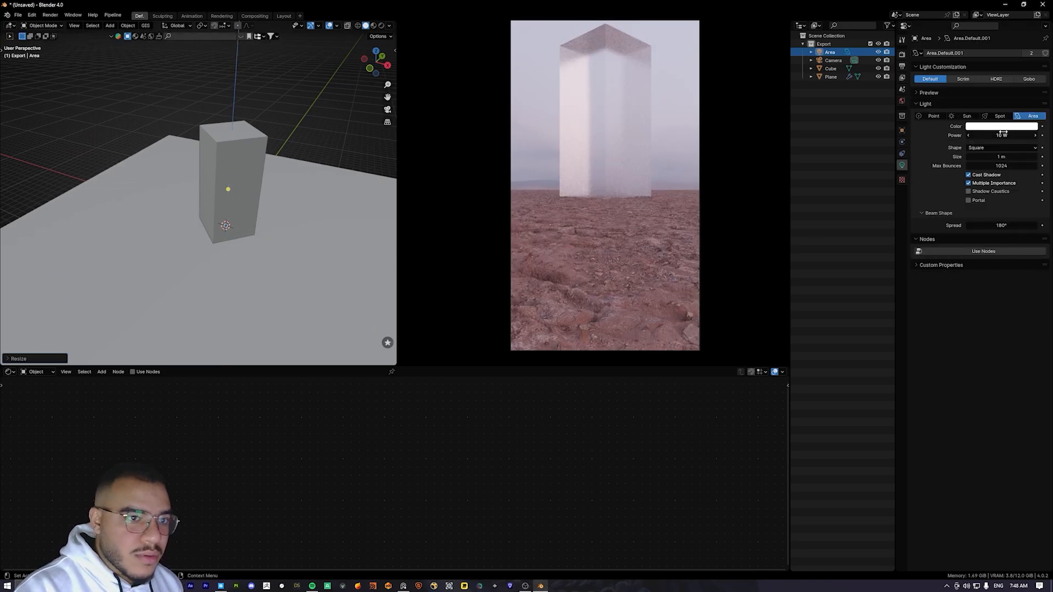
Step: Set the area light's power to 800 W and give it a saturated orange color
click(1004, 134)
text(80)
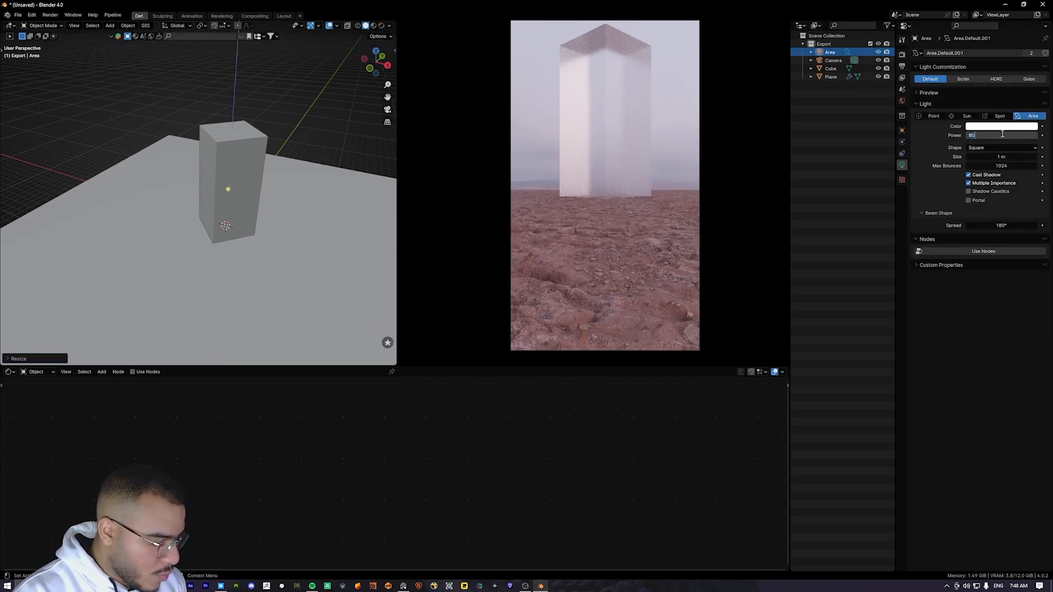
text(0)
key(Return)
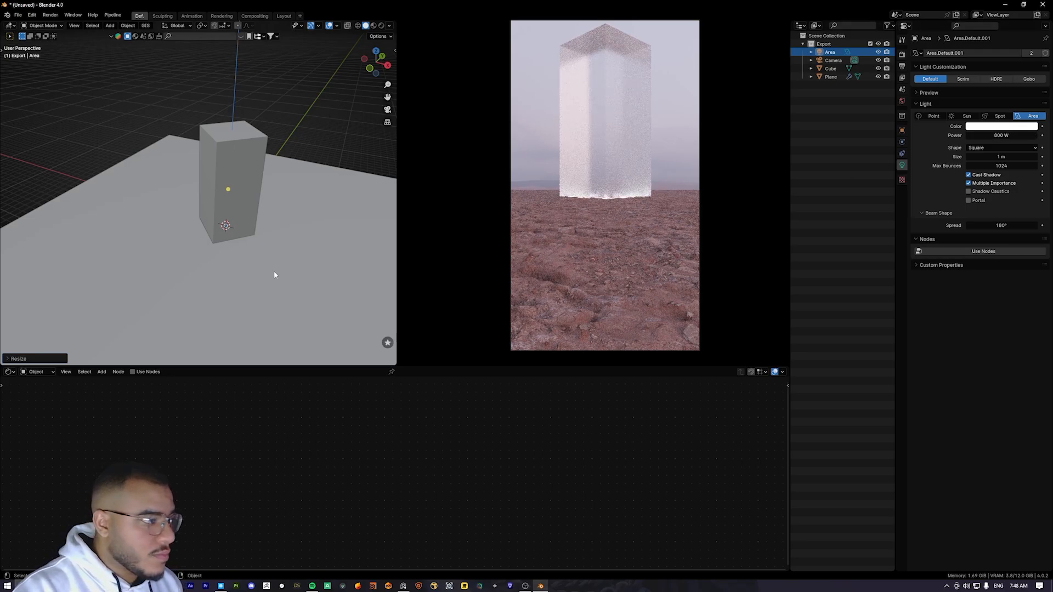
click(999, 127)
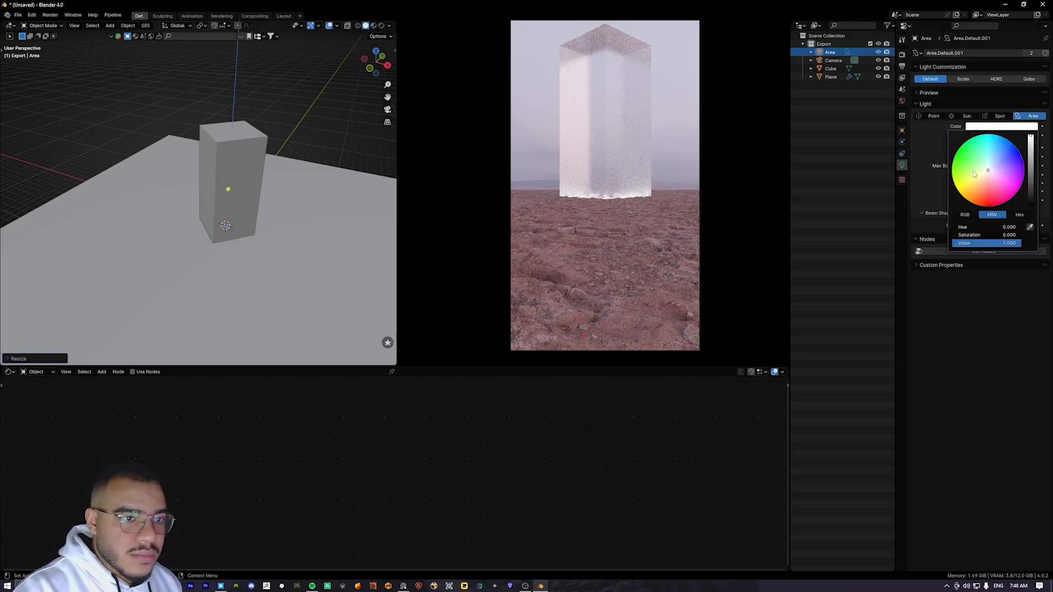
click(982, 197)
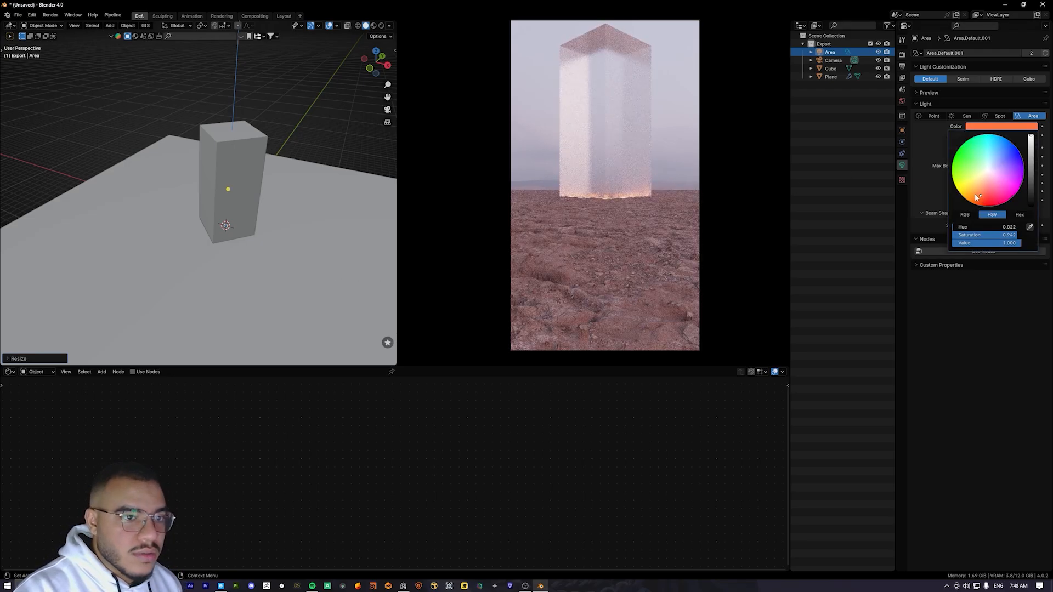
Step: Settle the area light's saturated orange color and create a linked duplicate of the light, mirrored along global Z
click(977, 202)
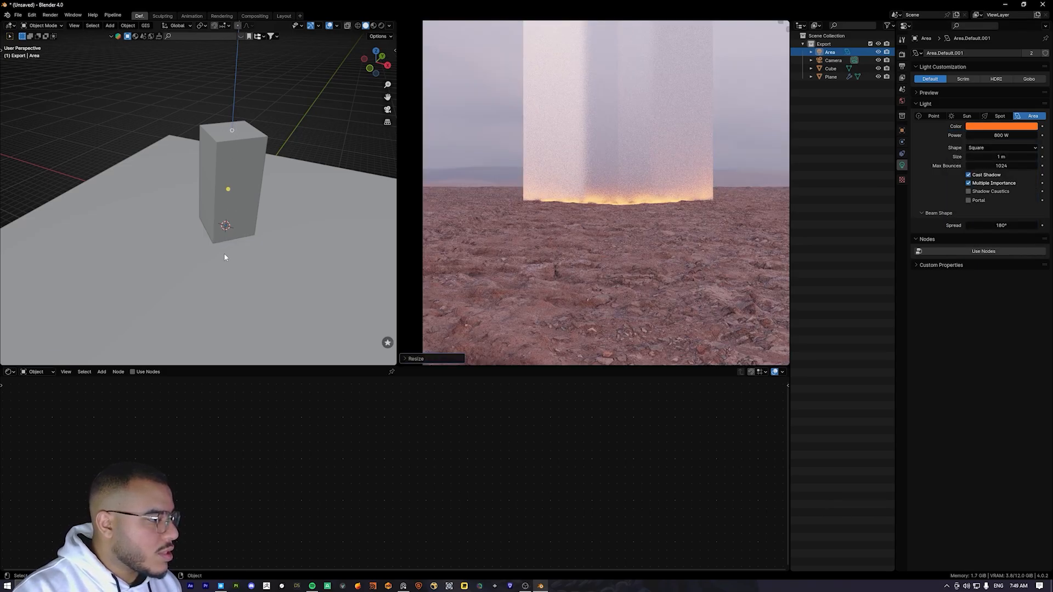
key(shift+d)
key(x)
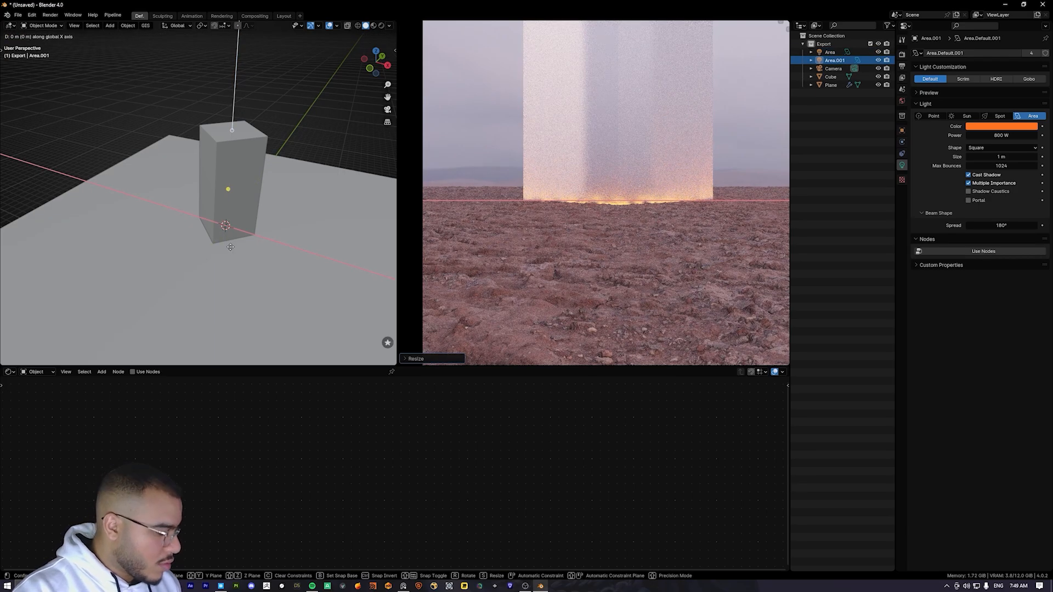
right_click(248, 249)
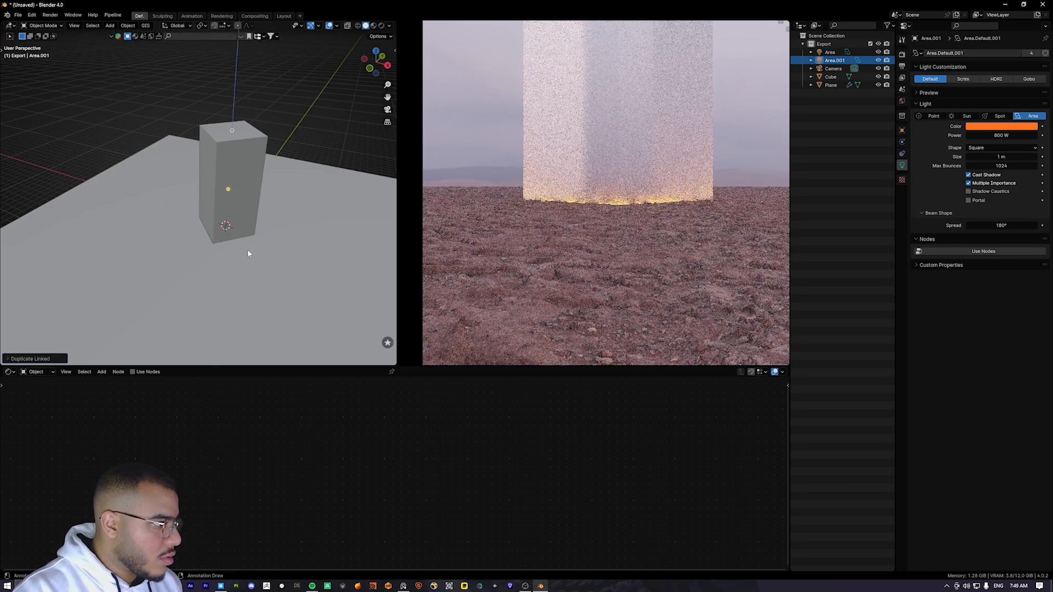
right_click(246, 253)
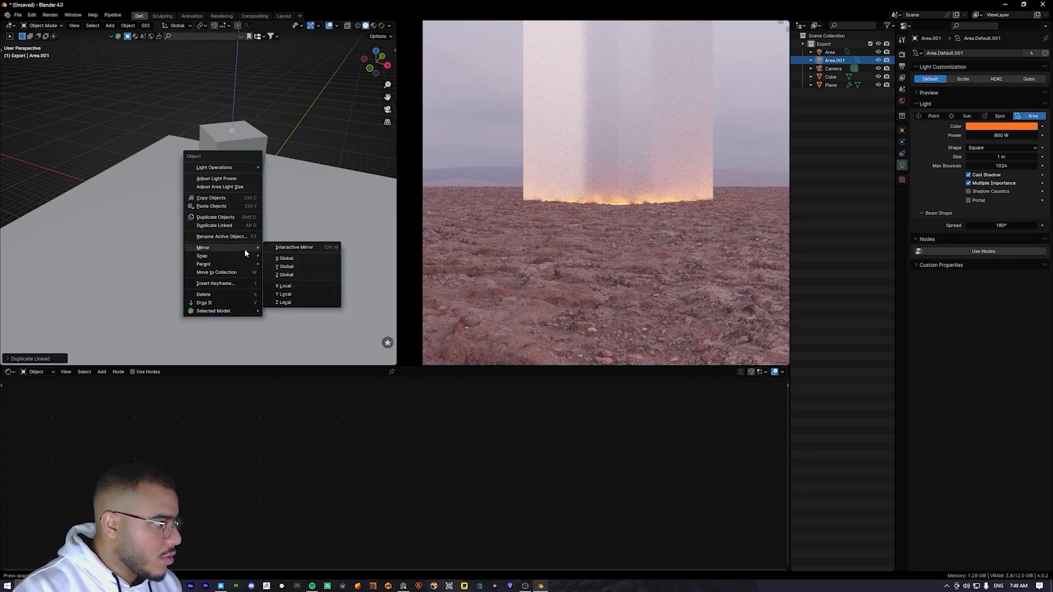
click(285, 274)
Step: Move the duplicated area light up along Z to just under the glass cube's top face
key(g)
click(279, 165)
scroll(619, 107, down, 4)
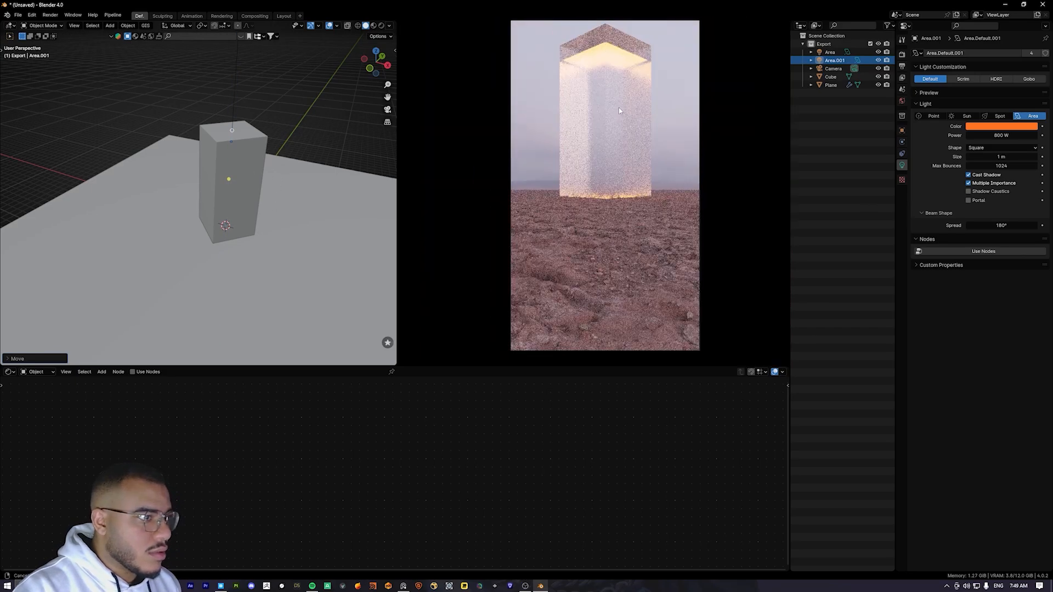
shift+middle_drag(619, 108, 607, 234)
scroll(598, 164, up, 4)
shift+middle_drag(595, 149, 597, 214)
key(g)
key(z)
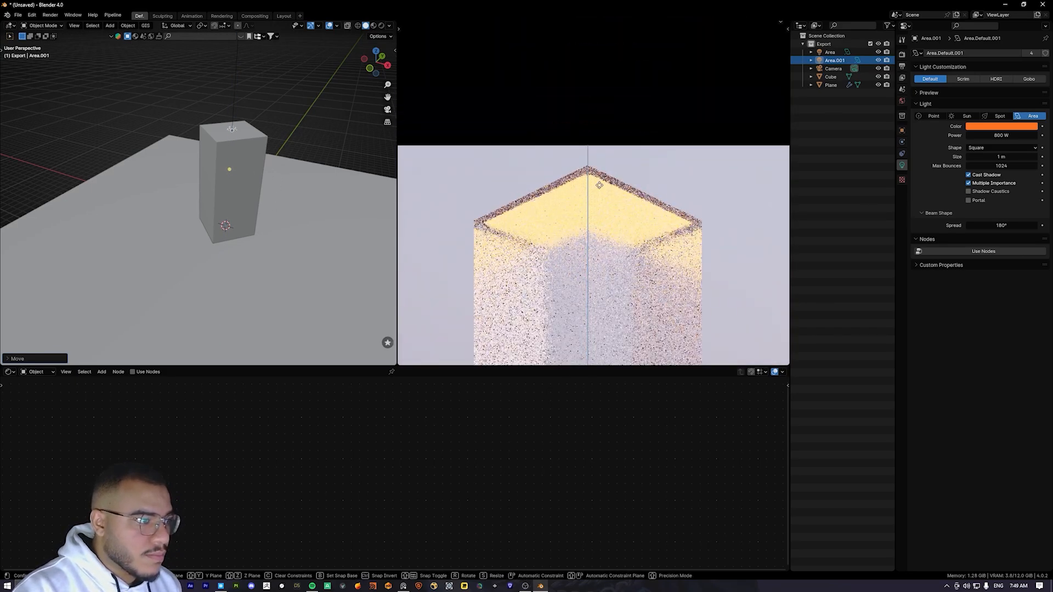
click(598, 183)
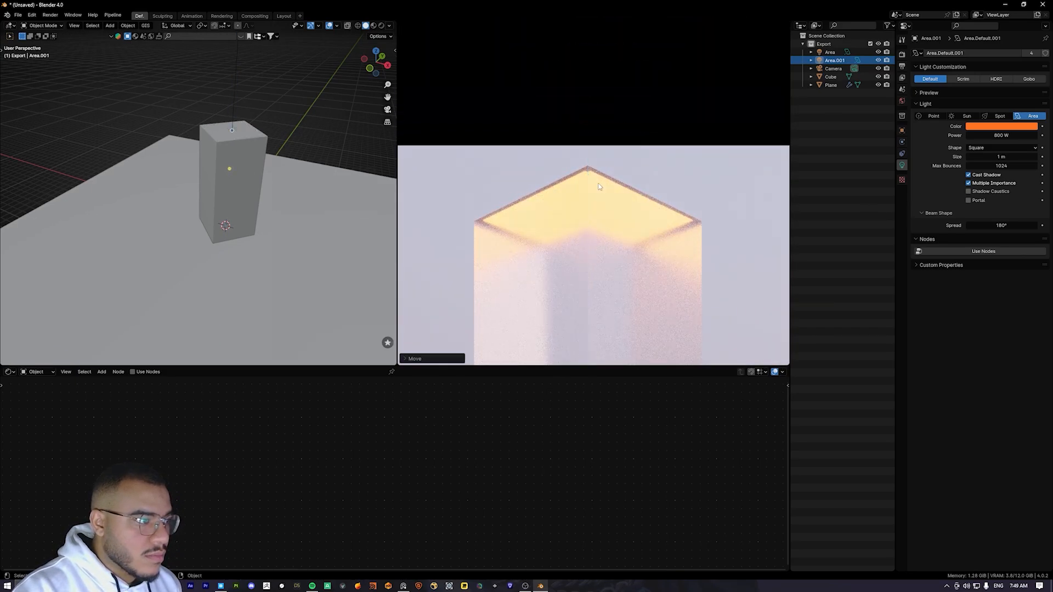
Step: Scale the upper area light up slightly so that it reaches the edges of the glass cube's top
scroll(602, 188, up, 4)
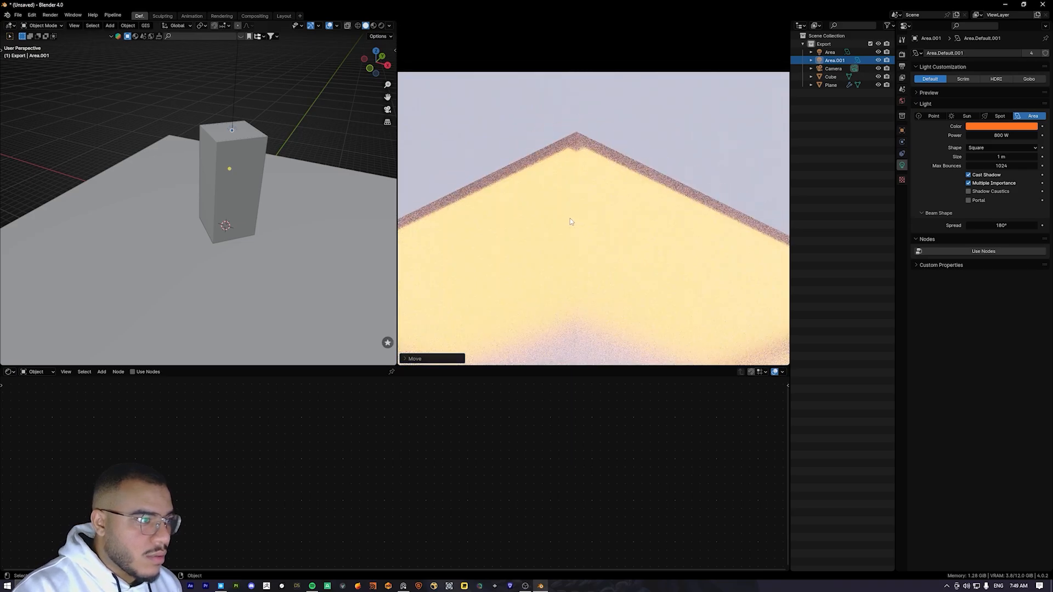
key(s)
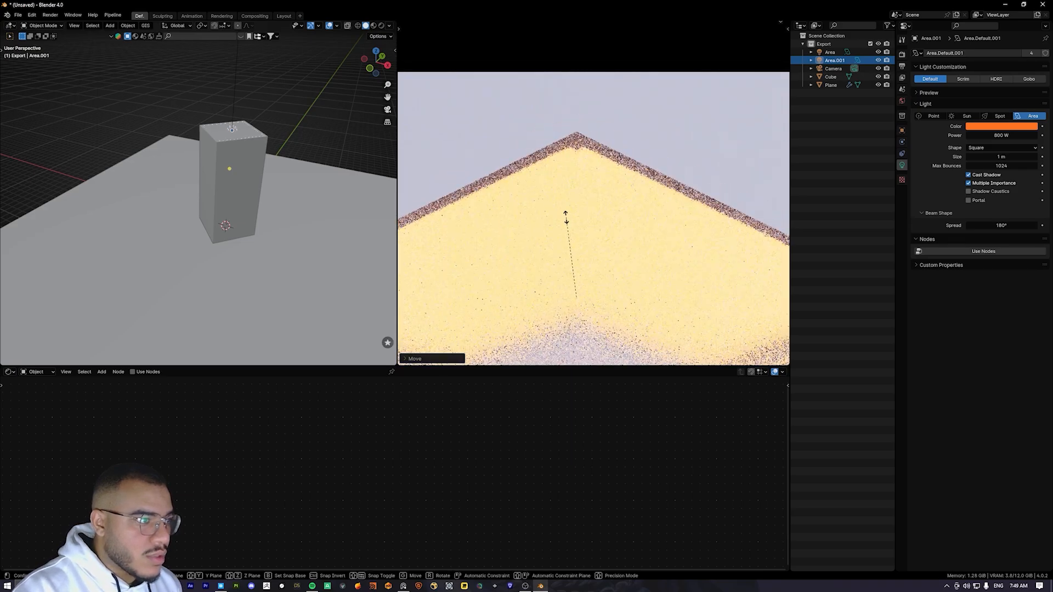
click(565, 210)
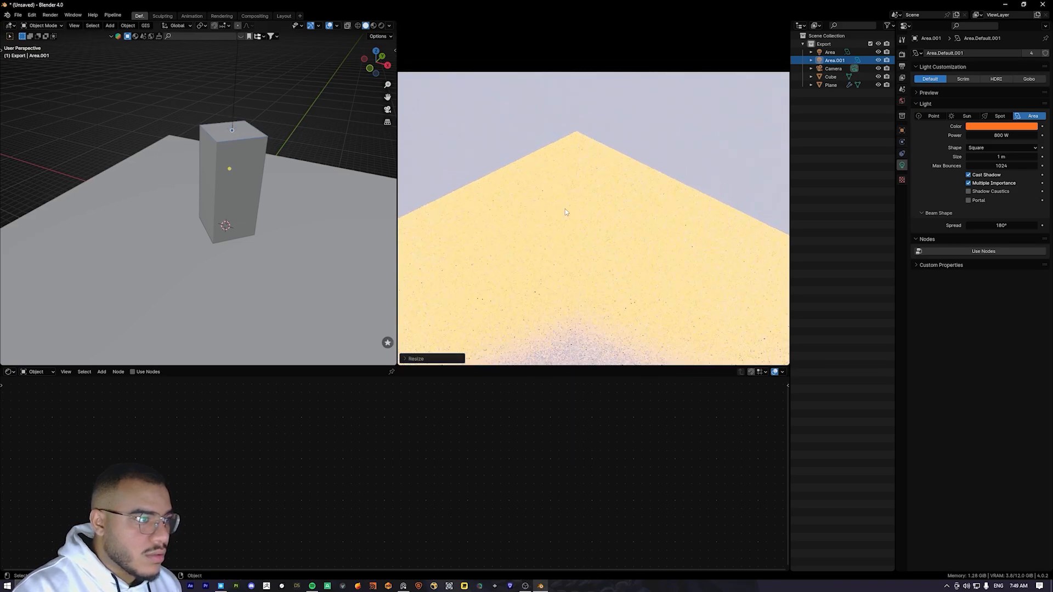
scroll(565, 209, down, 8)
scroll(598, 209, up, 4)
scroll(282, 226, down, 5)
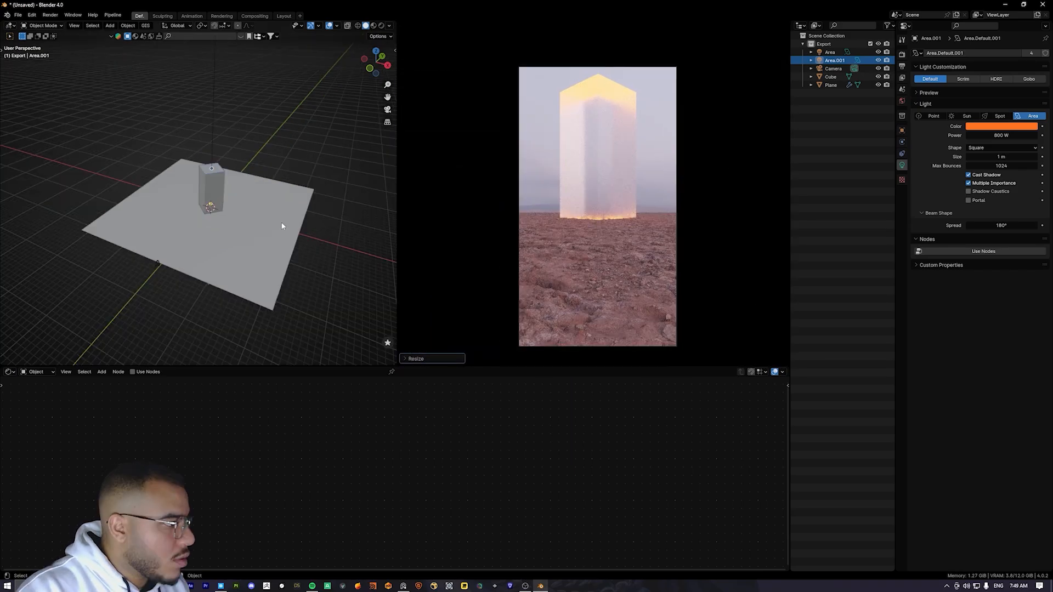
Step: Add a new mesh cube at the world origin and scale its mesh up in Edit Mode to enclose the whole scene
middle_drag(282, 226, 254, 209)
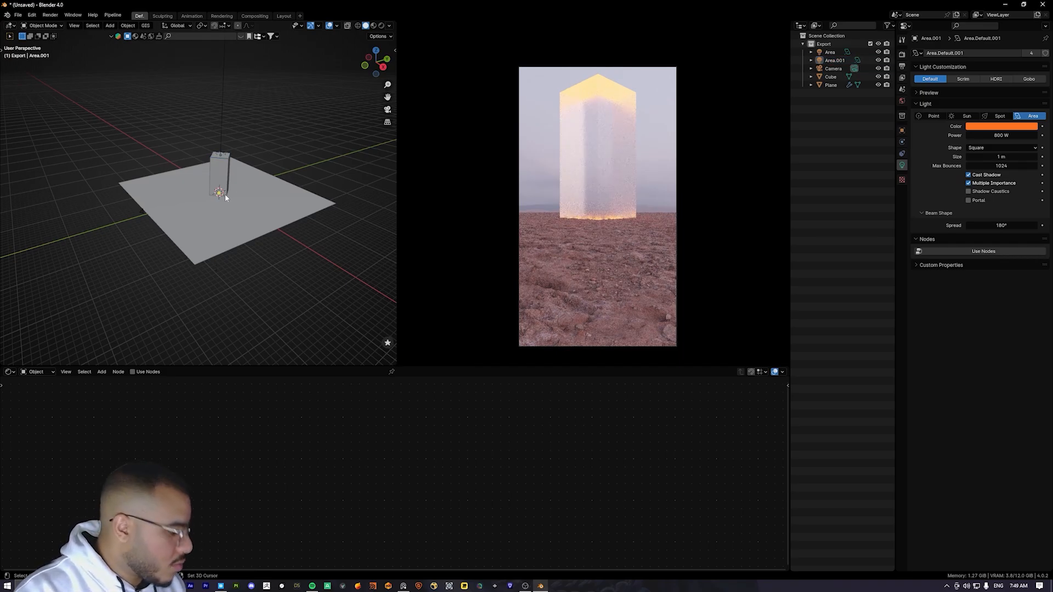
key(shift+a)
mouse_move(203, 96)
click(252, 104)
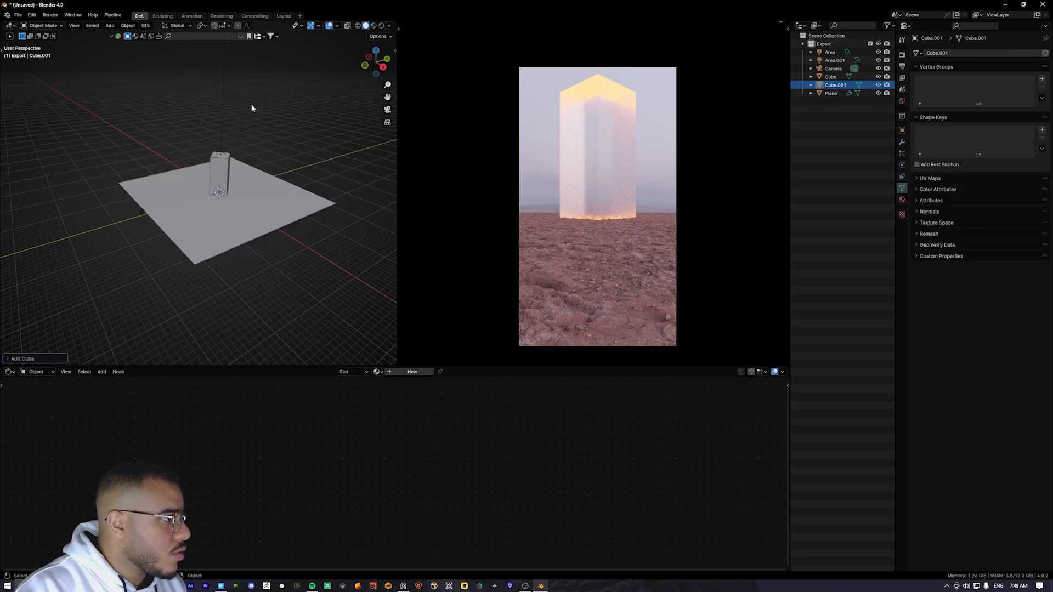
key(Tab)
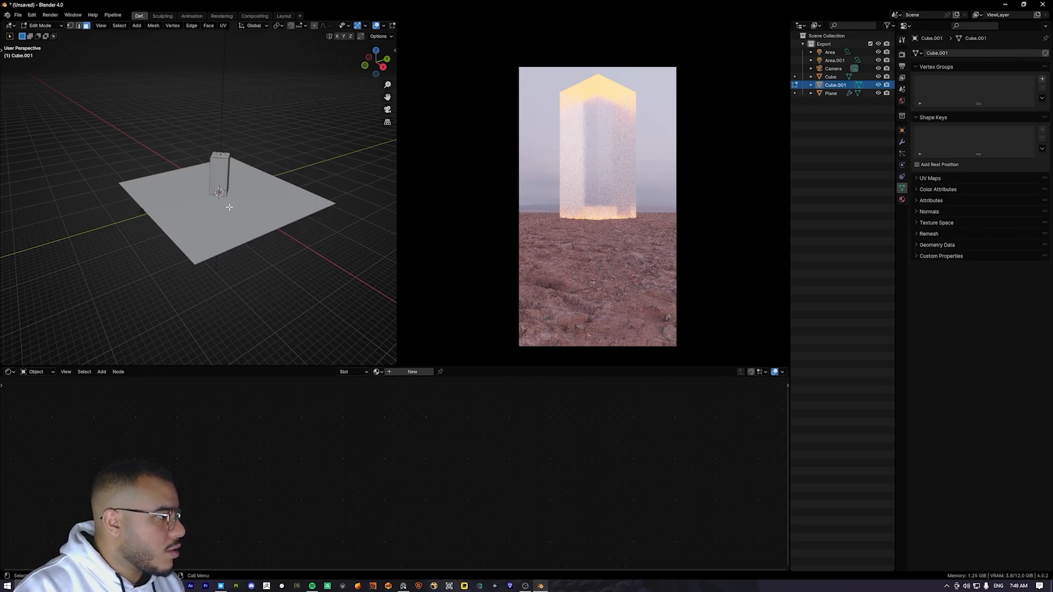
key(s)
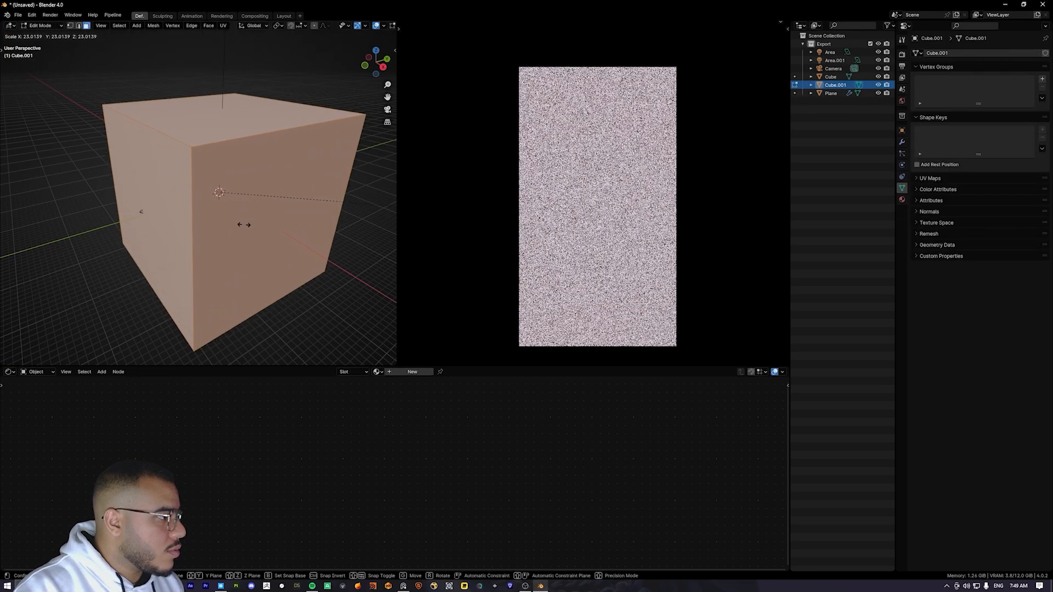
click(235, 224)
scroll(162, 225, up, 4)
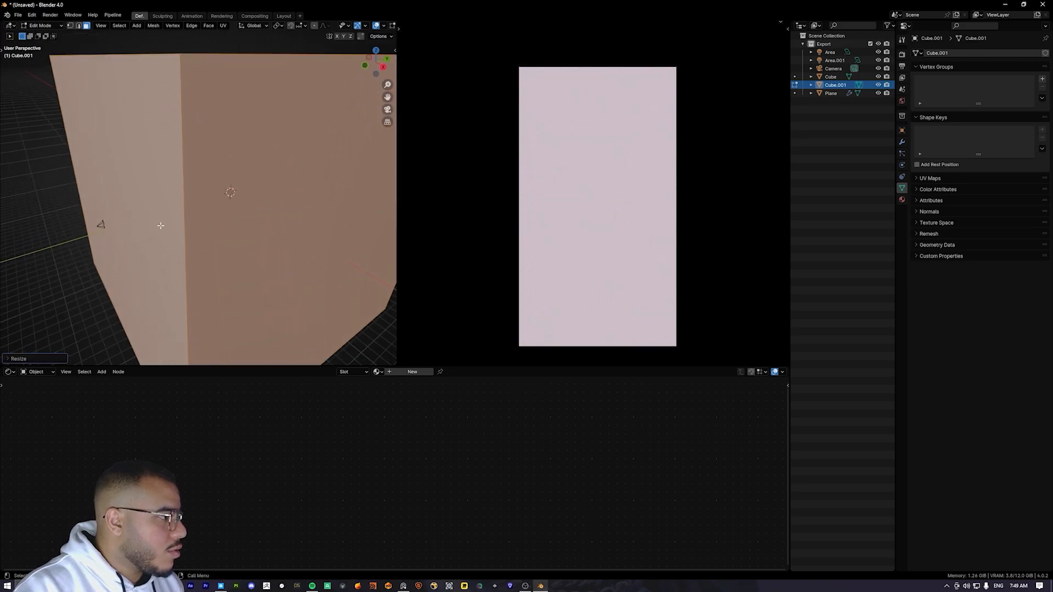
shift+middle_drag(100, 225, 229, 209)
scroll(228, 209, down, 5)
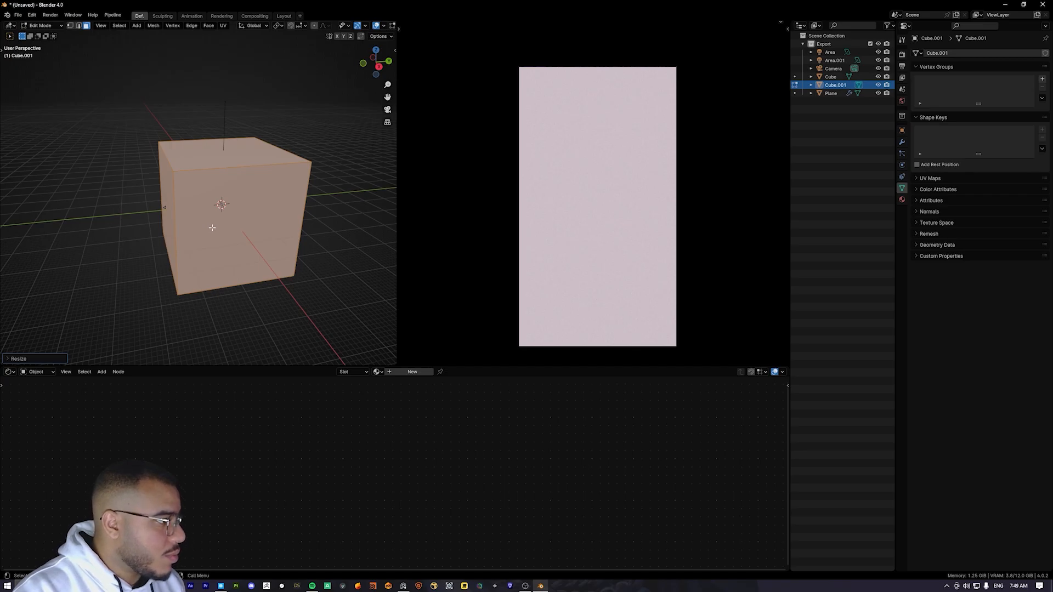
key(g)
key(y)
key(Escape)
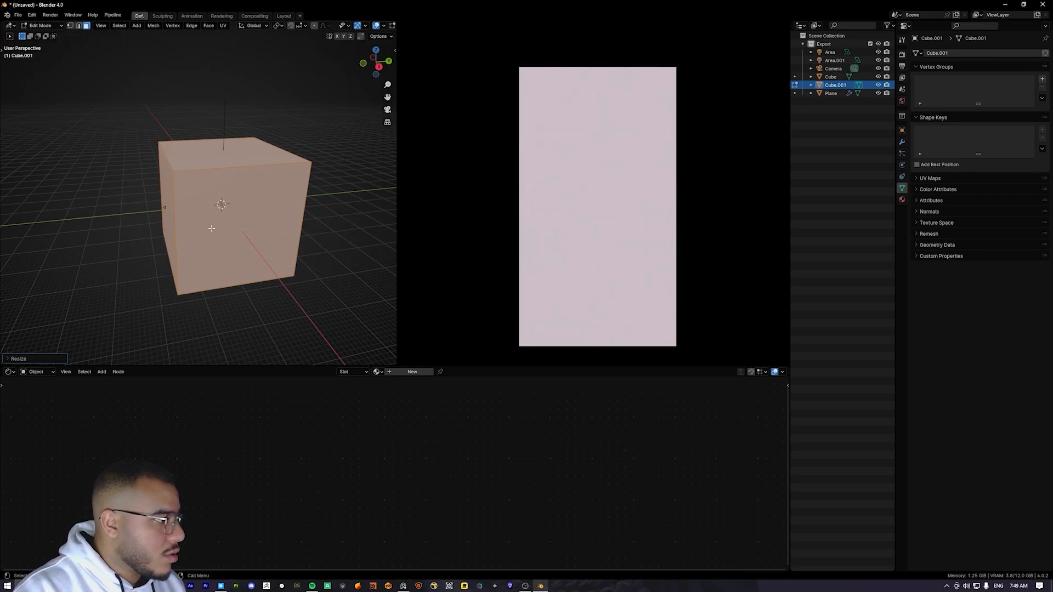
Step: Return to Object Mode, apply the large cube's scale, and move it along Y until the camera is outside it
key(Tab)
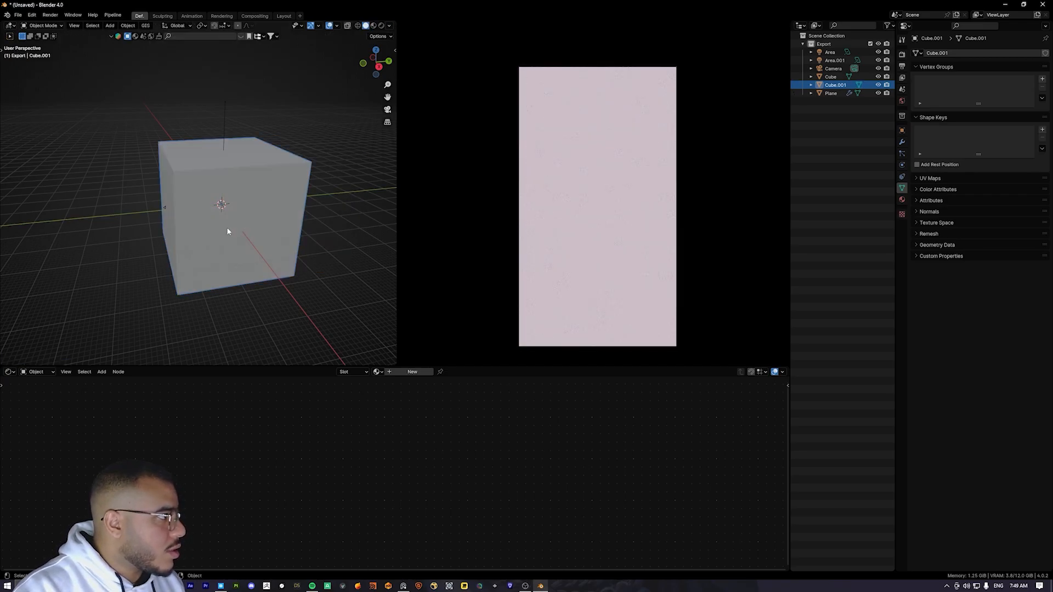
key(ctrl+a)
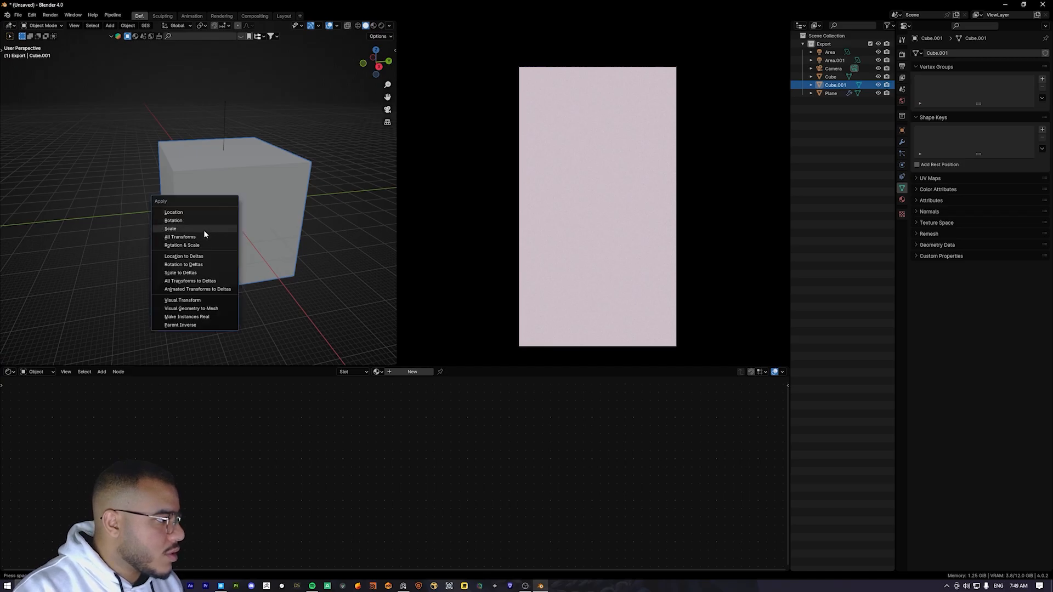
click(203, 229)
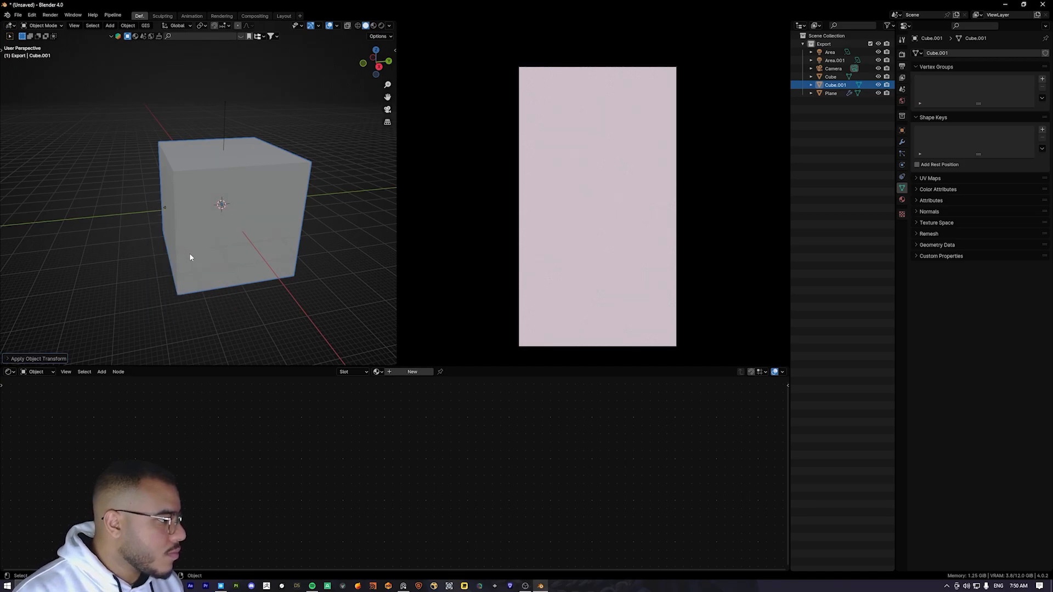
key(g)
key(y)
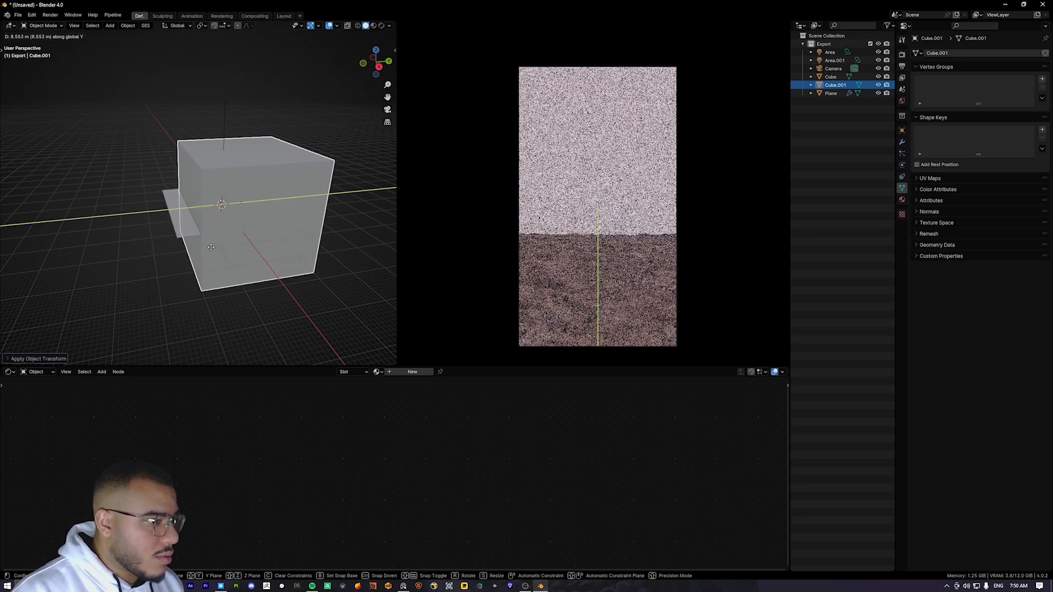
click(208, 250)
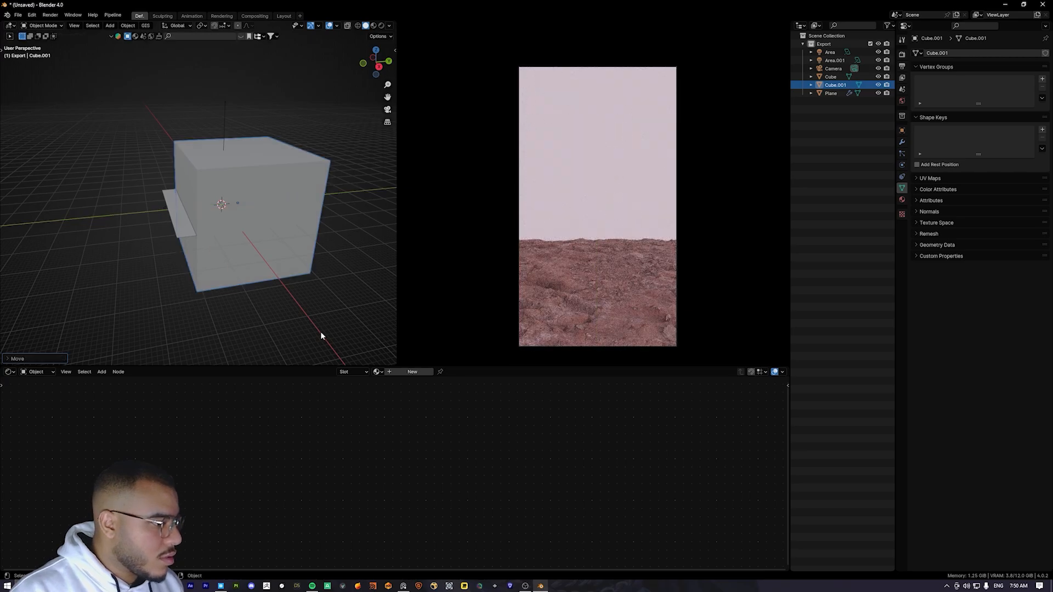
Step: Create a new material for the large cube and delete its Principled BSDF node
click(392, 372)
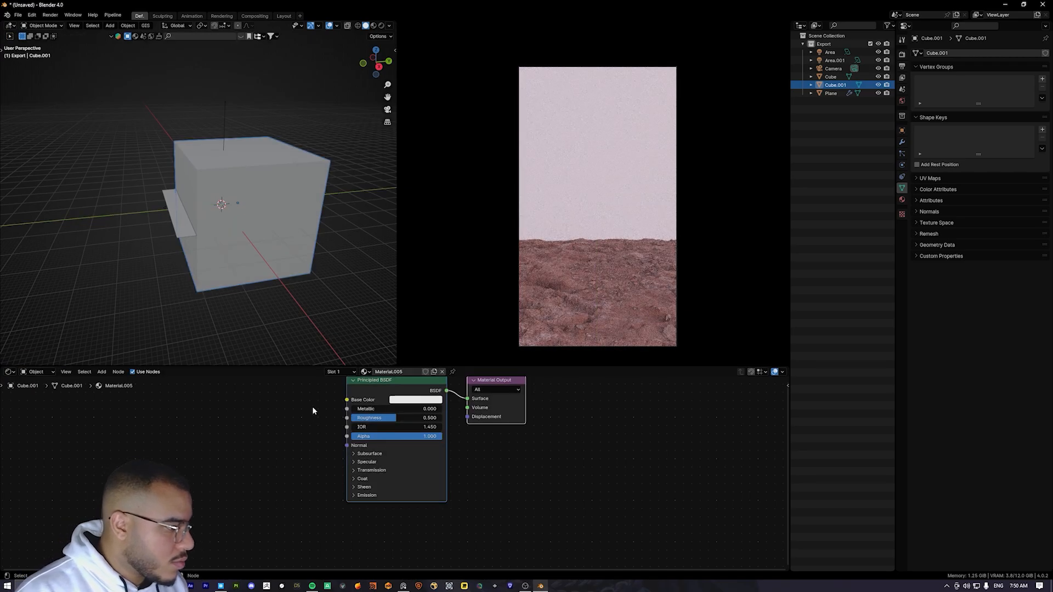
middle_drag(302, 408, 287, 438)
click(288, 437)
click(371, 429)
key(x)
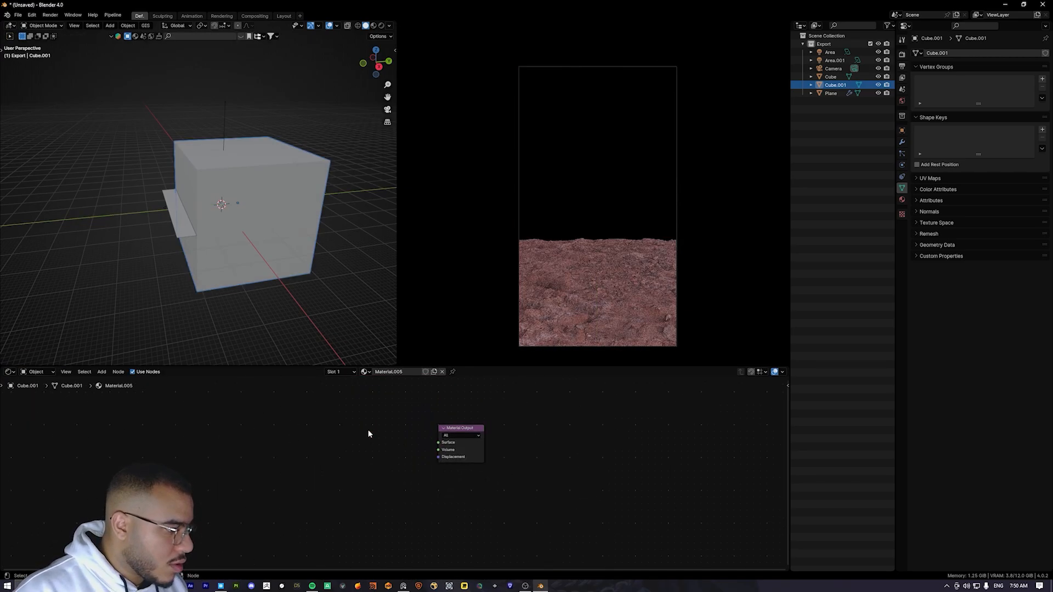
Step: Add a Volume Scatter node and connect it to the Material Output's Volume input
key(shift+a)
text(VOL)
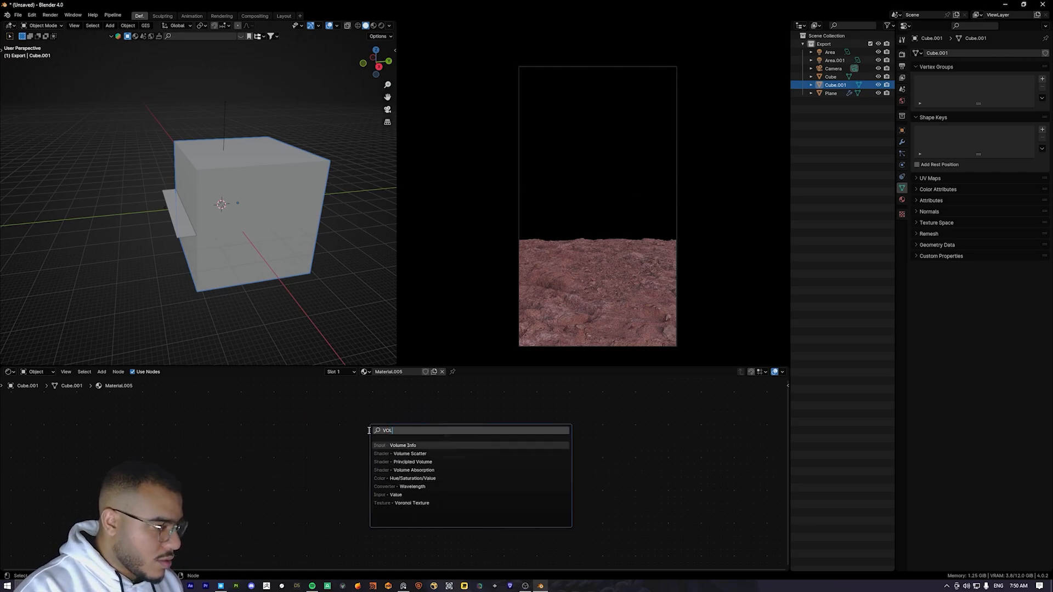
key(Down)
key(Return)
click(337, 434)
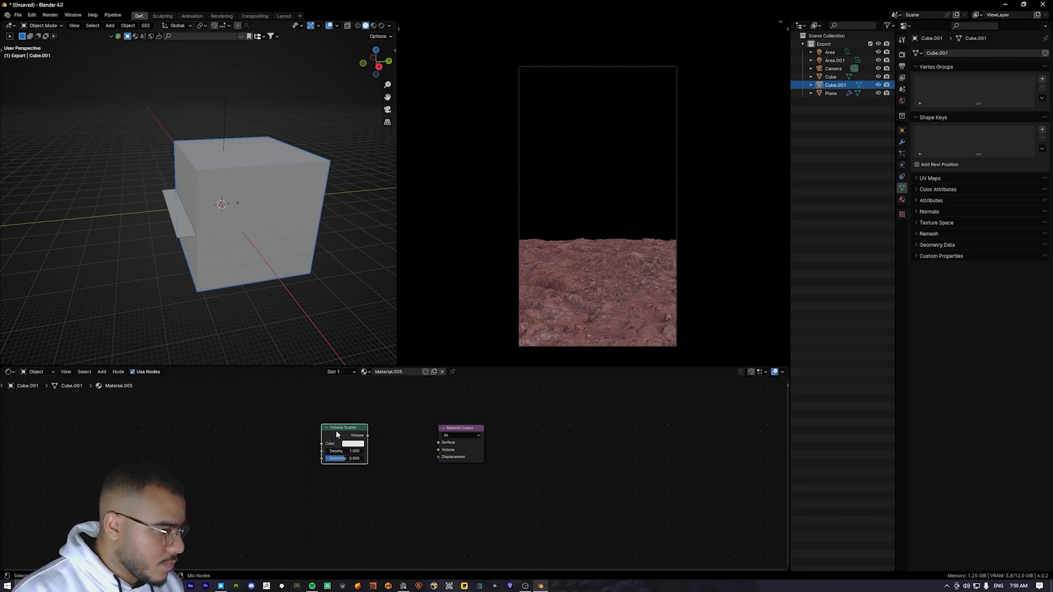
ctrl+shift+click(337, 434)
Step: Set the Volume Scatter's Density to 0.07 and raise its Anisotropy to well above 0.5
click(345, 453)
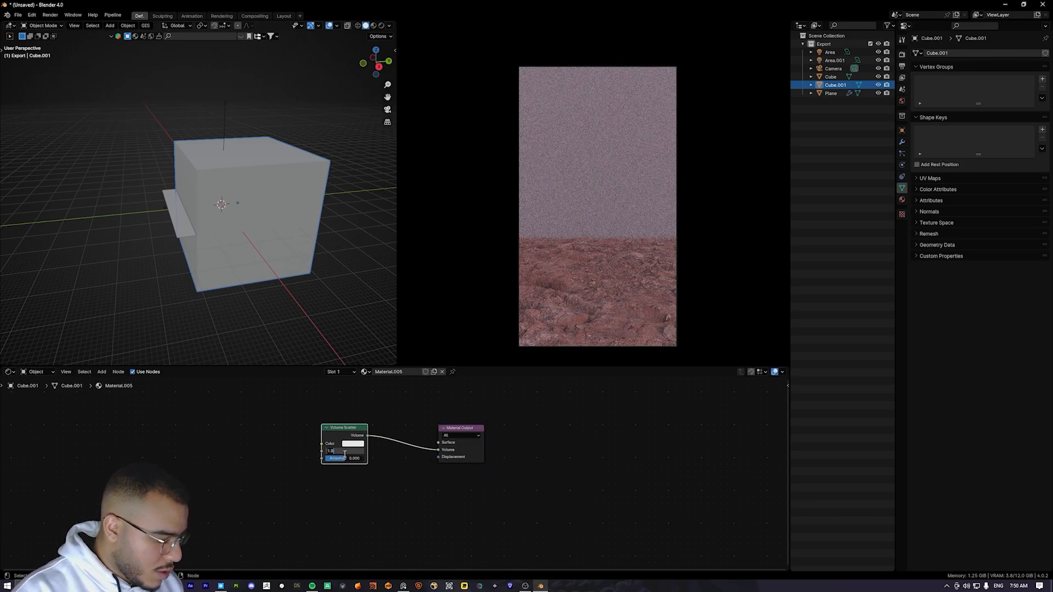
key(BackSpace)
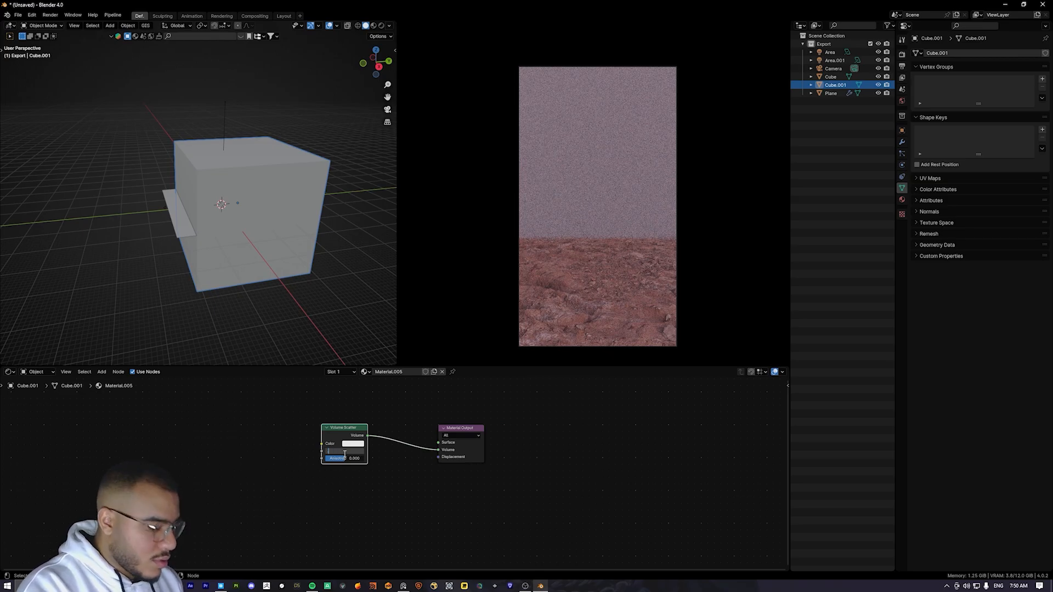
text(.07)
key(Return)
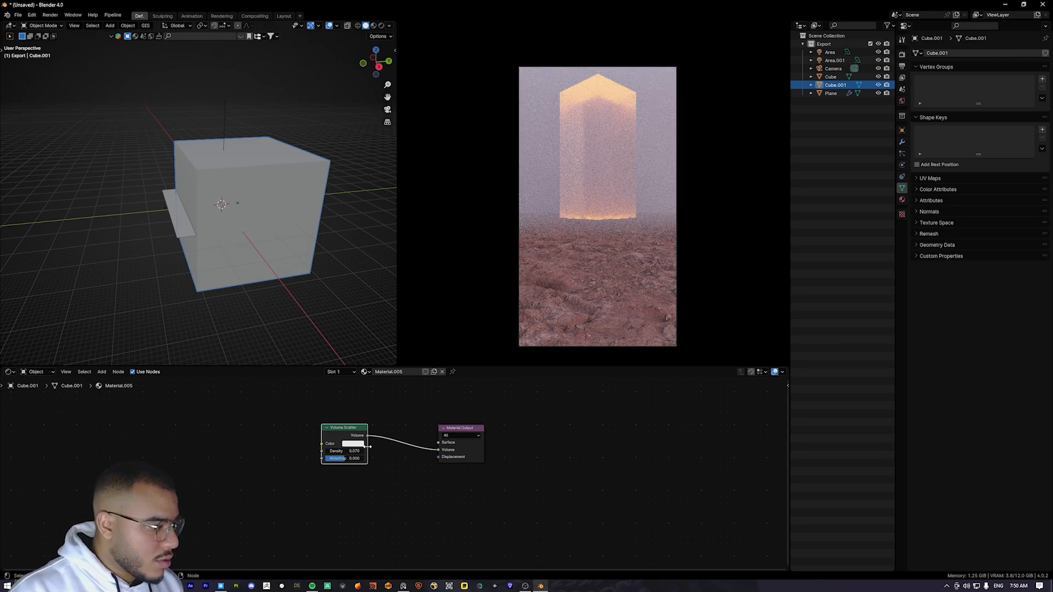
drag(338, 462, 363, 462)
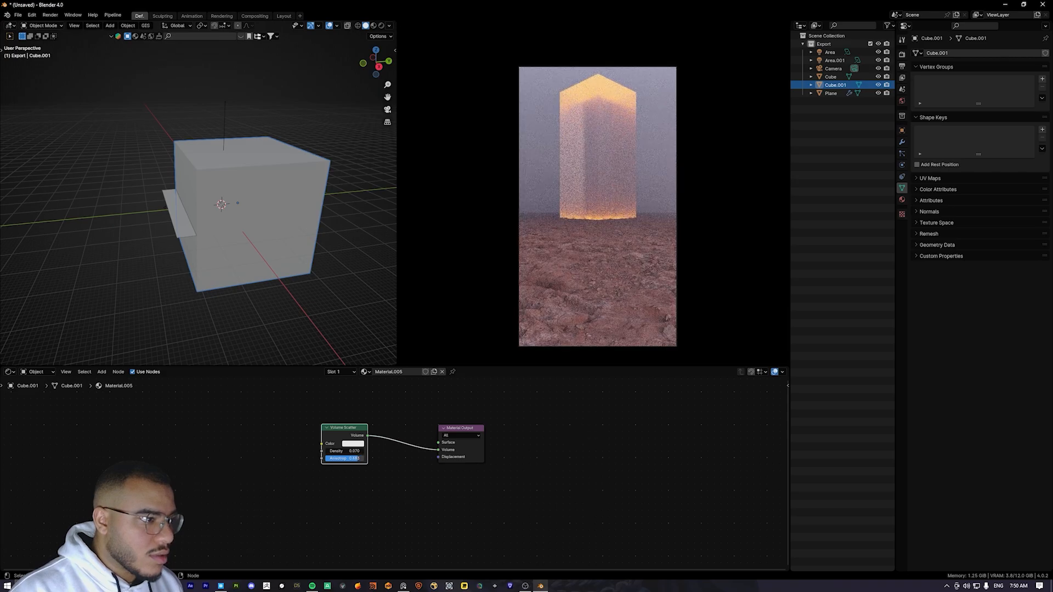
drag(358, 458, 357, 459)
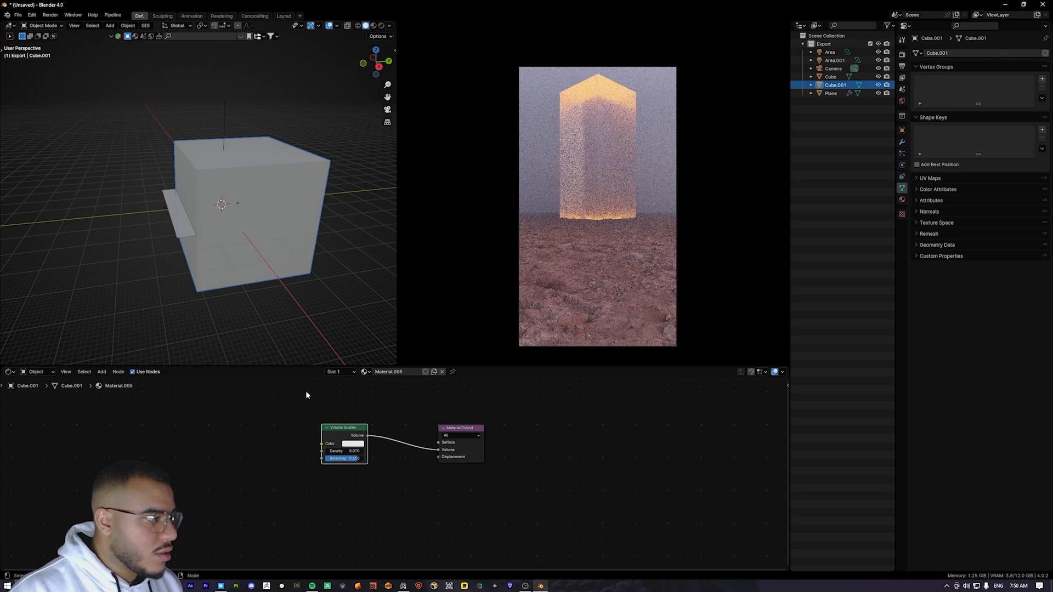
Step: Move the large fog cube slightly back along Y toward the camera and apply its object transform
key(g)
key(y)
click(271, 305)
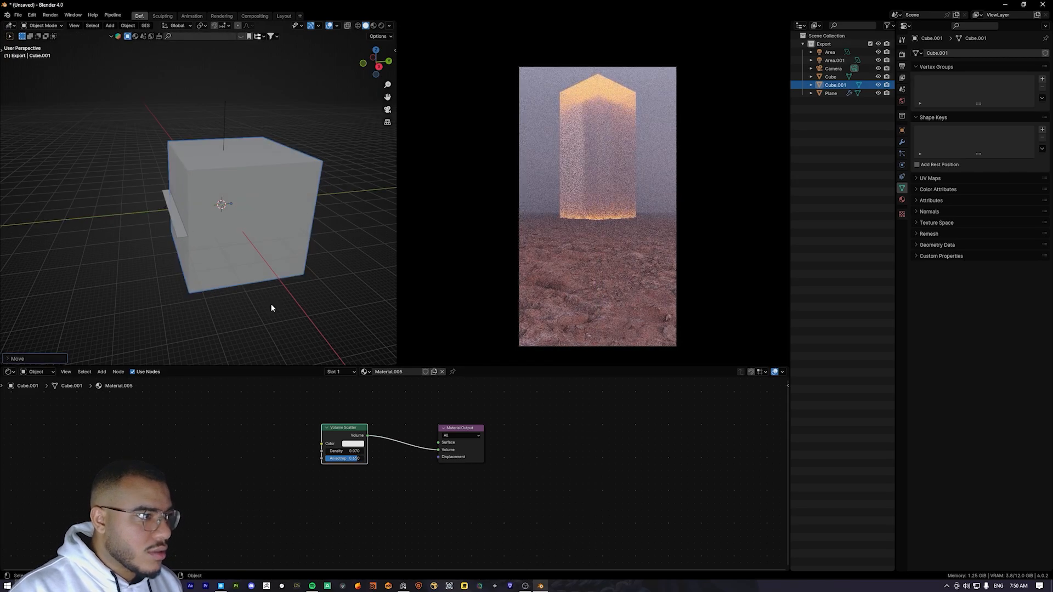
key(ctrl+a)
click(269, 270)
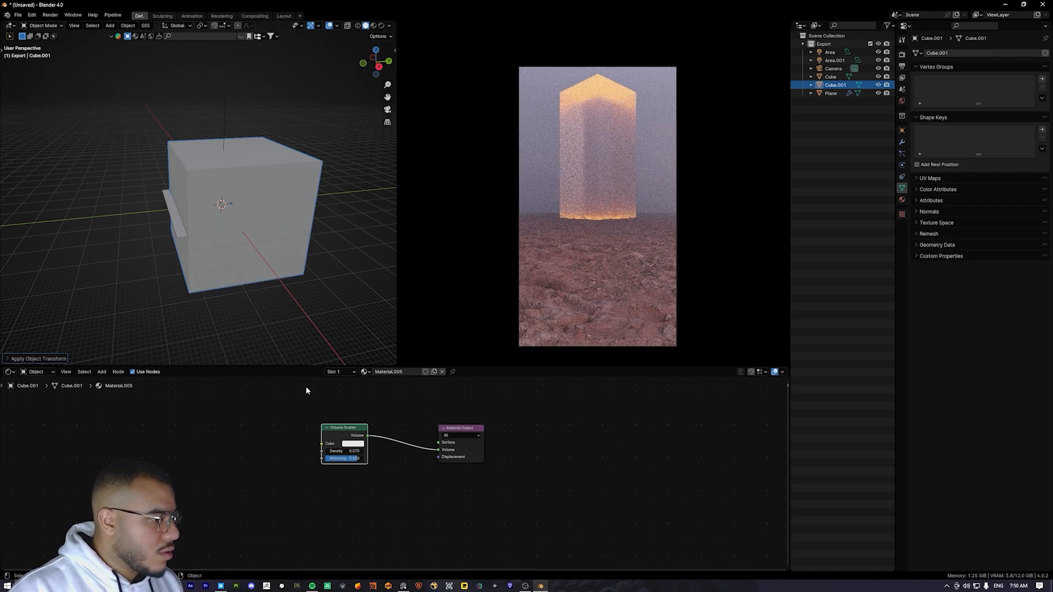
scroll(261, 225, up, 5)
middle_drag(184, 218, 9, 224)
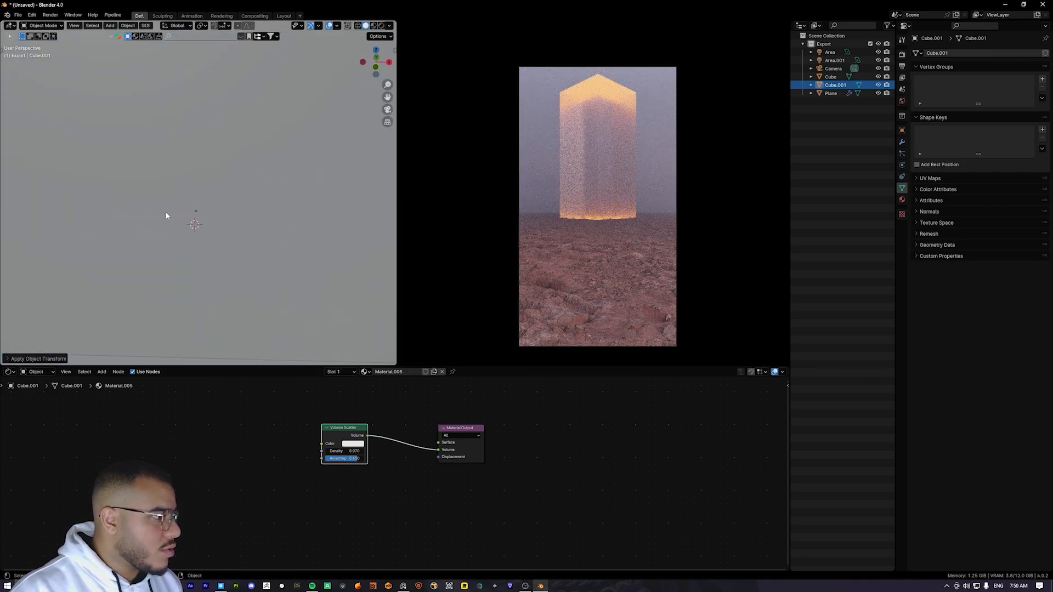
Step: Set the large fog cube's viewport display to Bounds, check the scene inside it, and deselect the cube
scroll(166, 215, down, 3)
scroll(168, 215, up, 3)
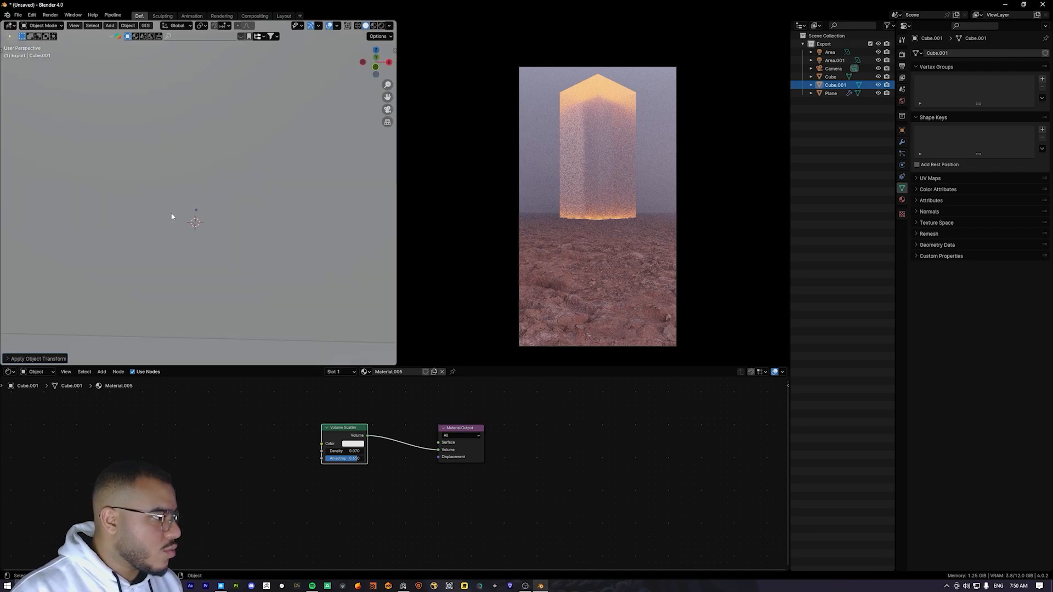
scroll(172, 215, down, 4)
scroll(173, 214, up, 2)
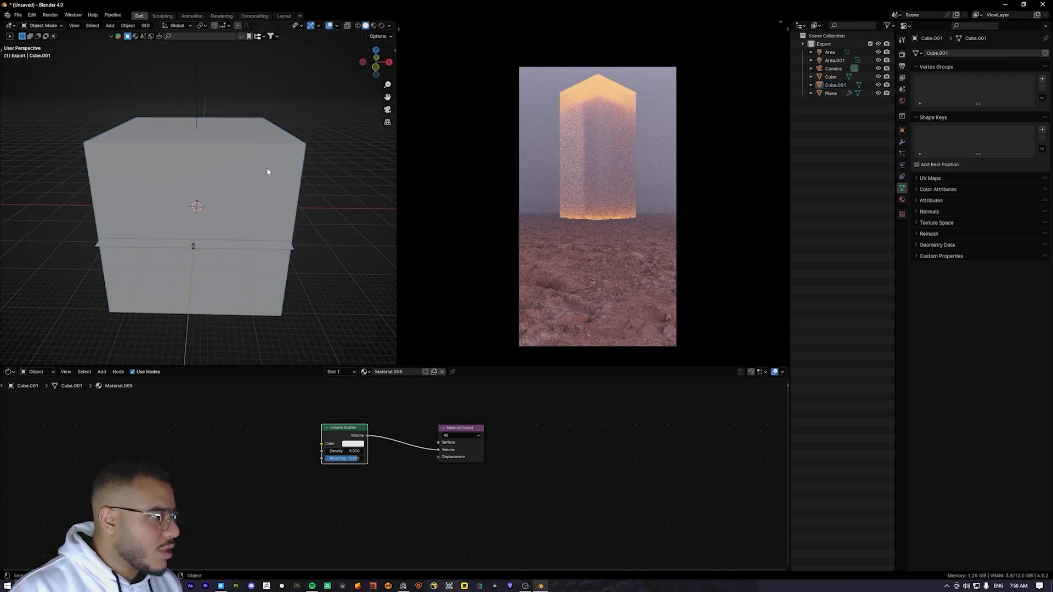
click(902, 131)
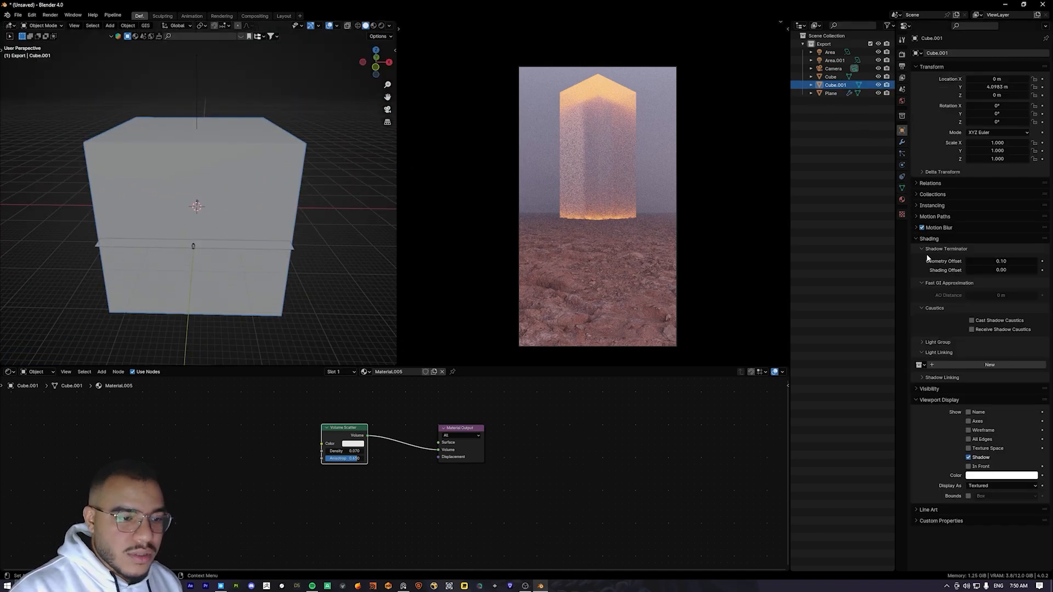
click(970, 488)
click(972, 493)
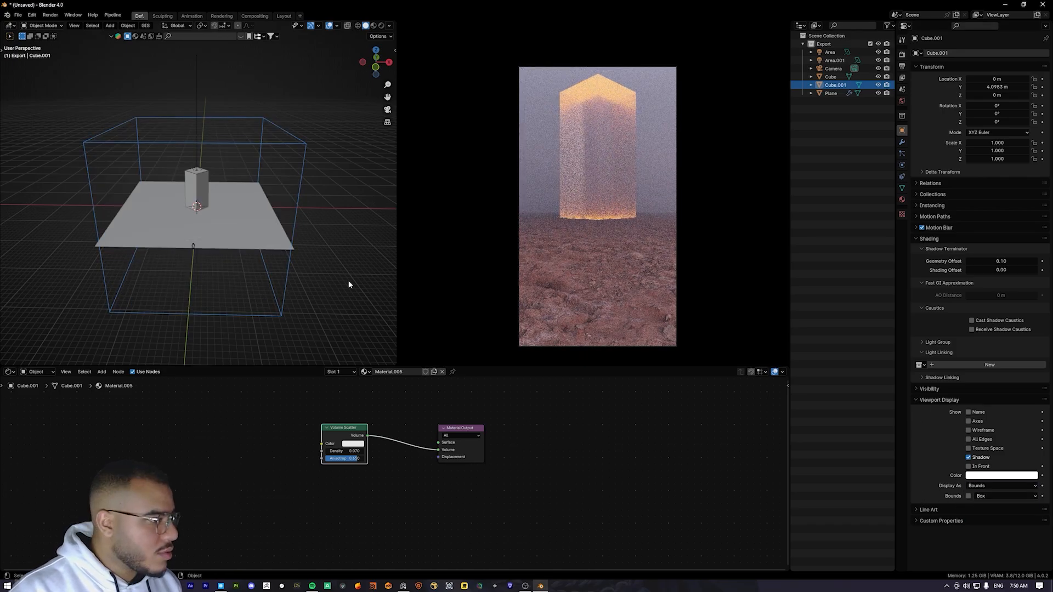
scroll(244, 231, up, 5)
scroll(196, 233, down, 5)
middle_drag(278, 231, 223, 235)
key(alt+a)
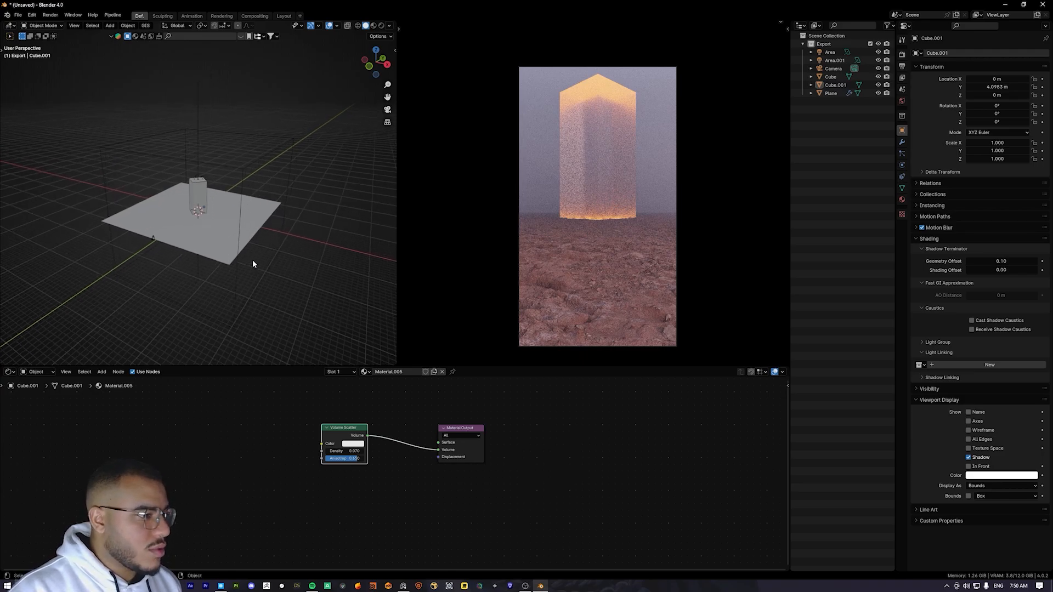
Step: Switch the camera view to Solid shading and bring up the Scatter5 settings with the ground plane as emitter
key(z)
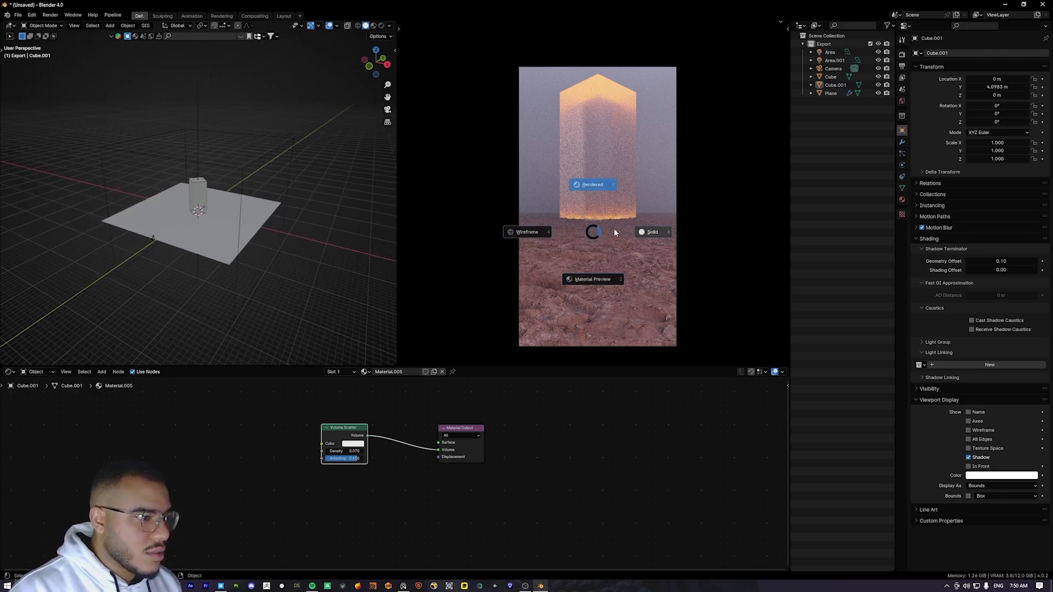
click(653, 231)
key(n)
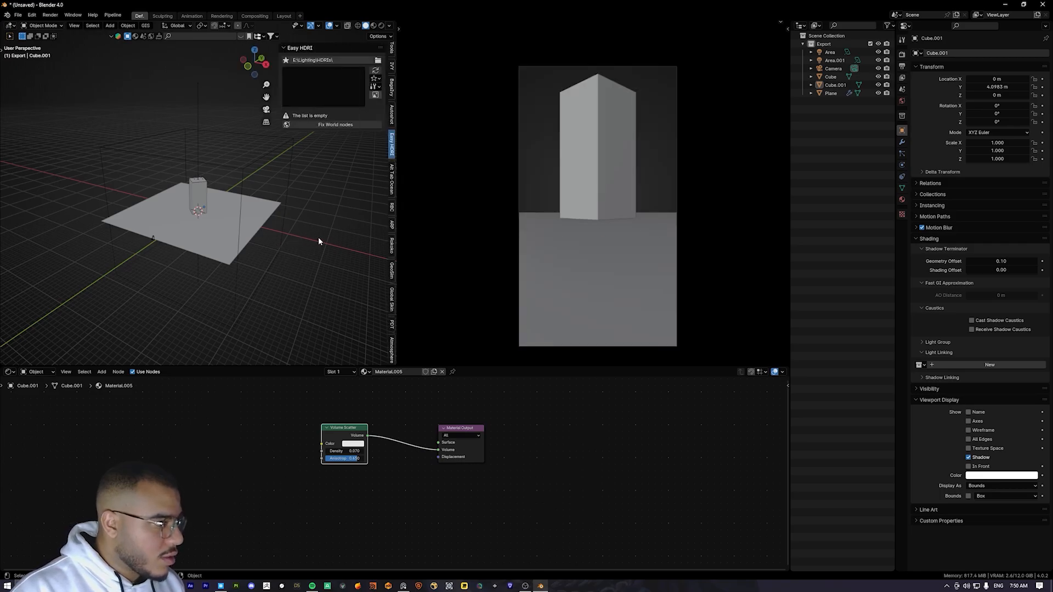
scroll(389, 166, up, 10)
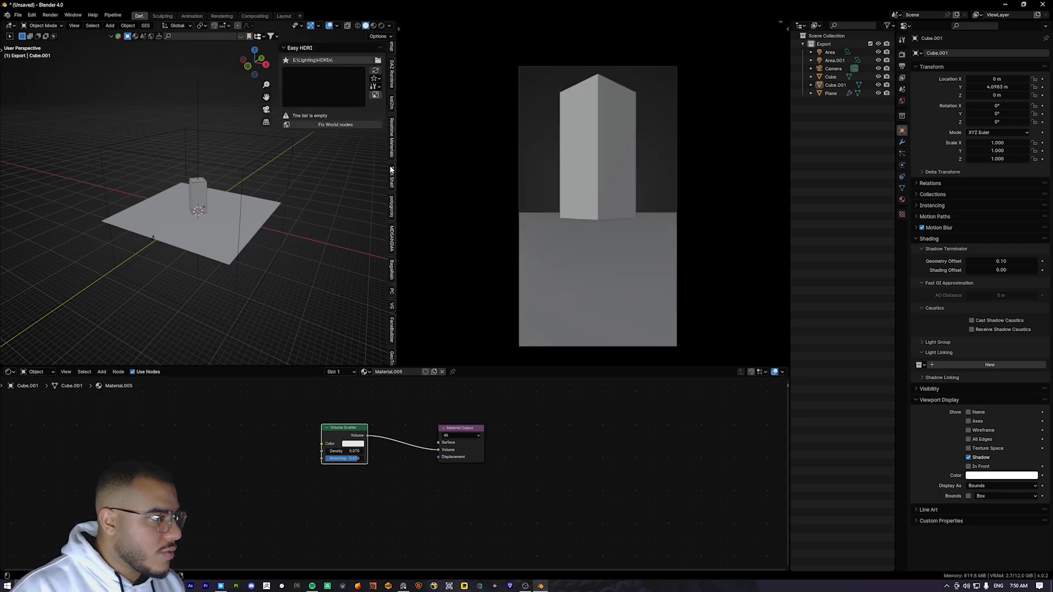
click(392, 113)
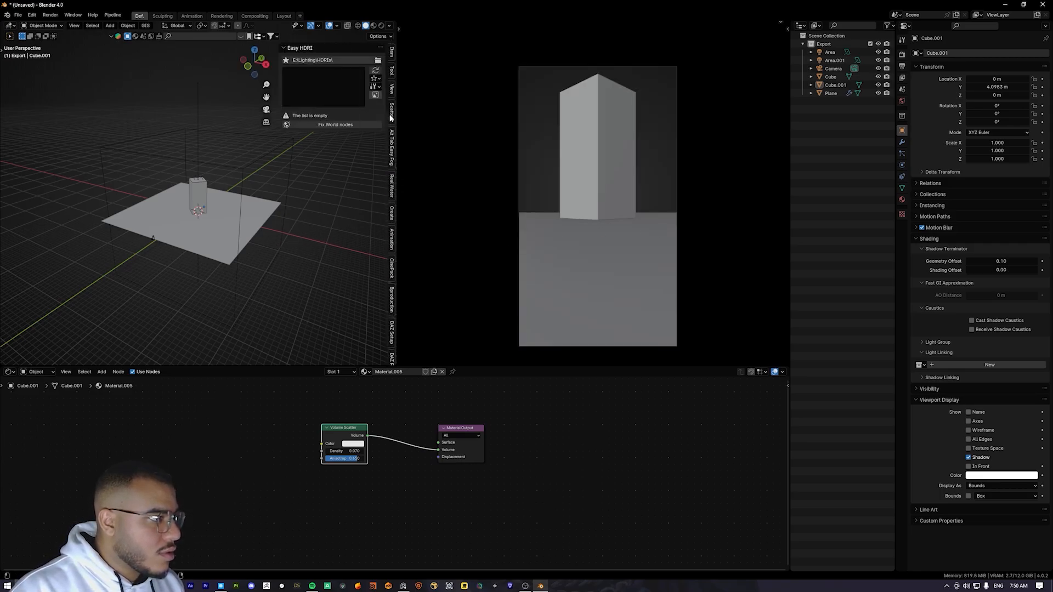
click(378, 76)
click(217, 227)
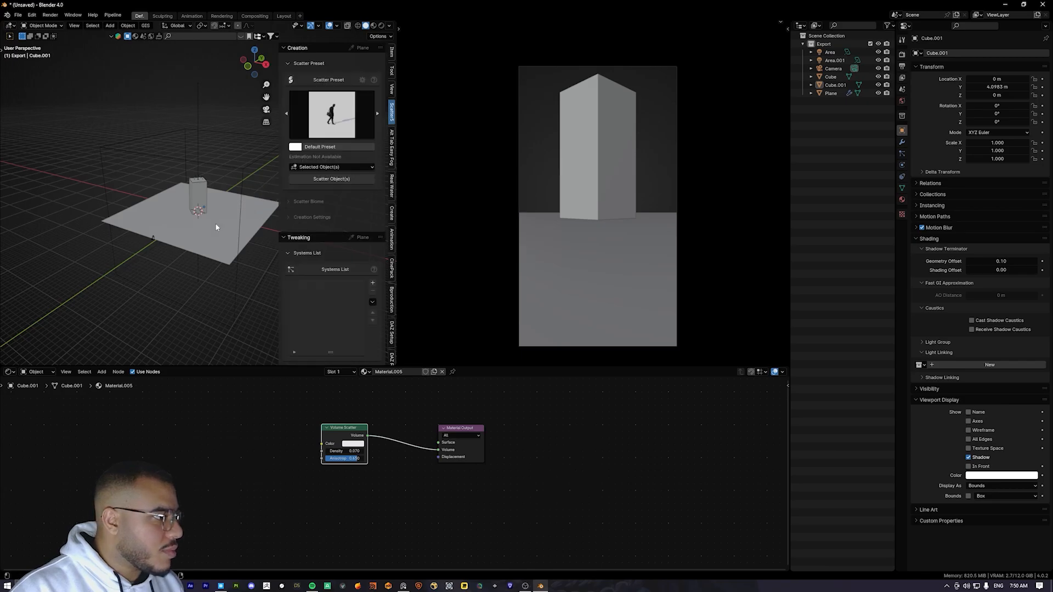
Step: Choose the 05 Random scatter preset and expand the Scatter Biome options
click(332, 114)
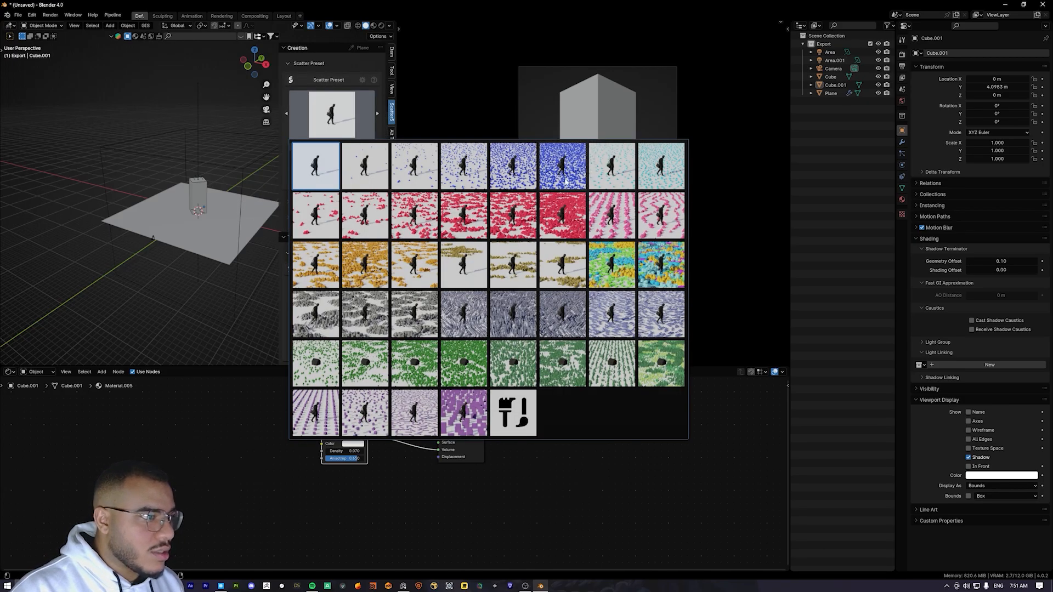
click(562, 179)
click(291, 224)
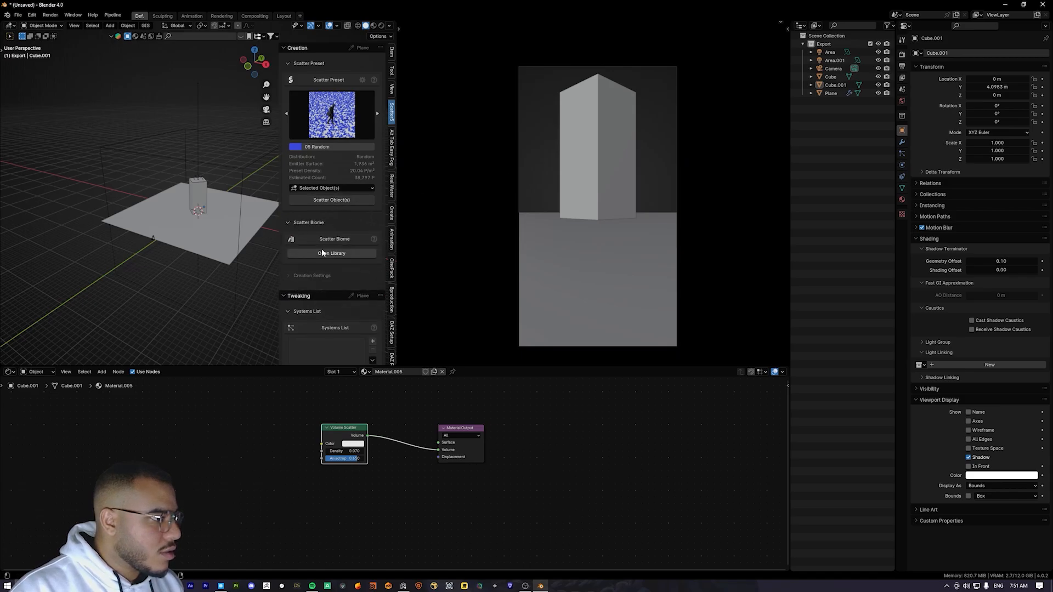
Step: Open the Scatter5 biome library and scatter an Autumn biome across the ground plane
click(331, 253)
click(144, 45)
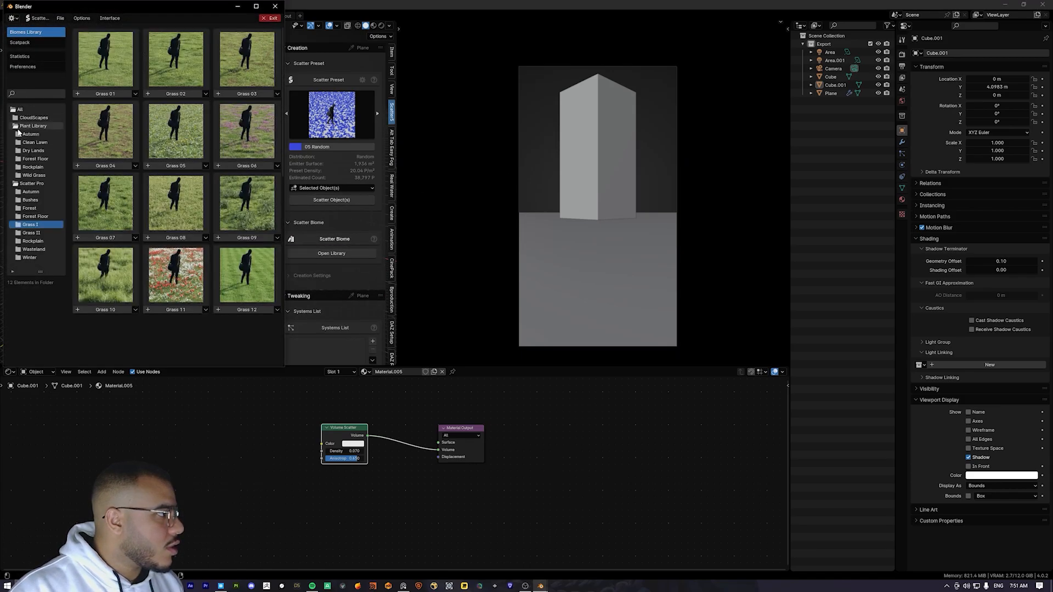
click(34, 142)
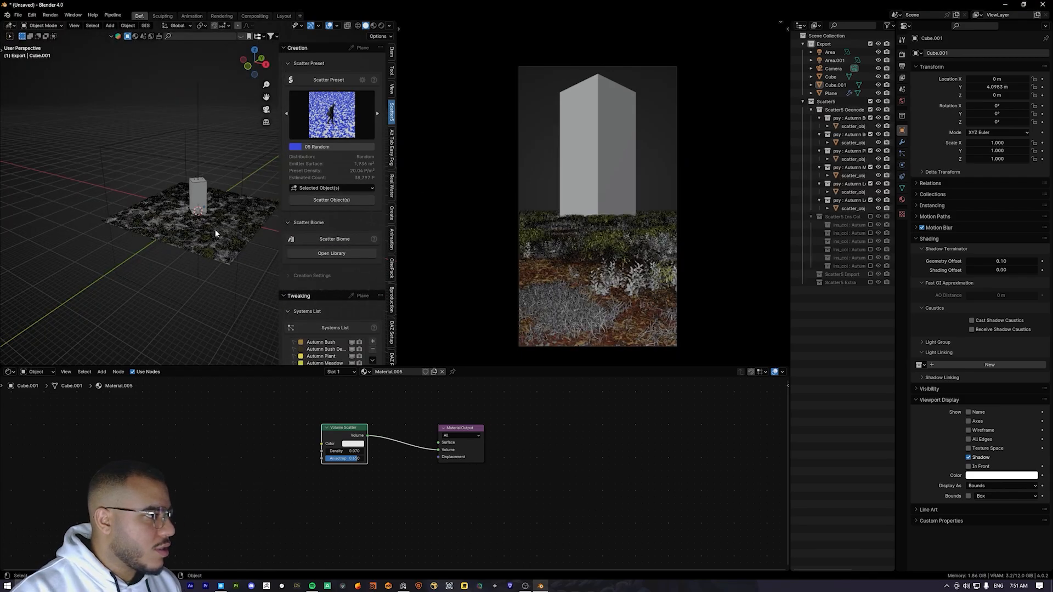
scroll(215, 229, up, 1)
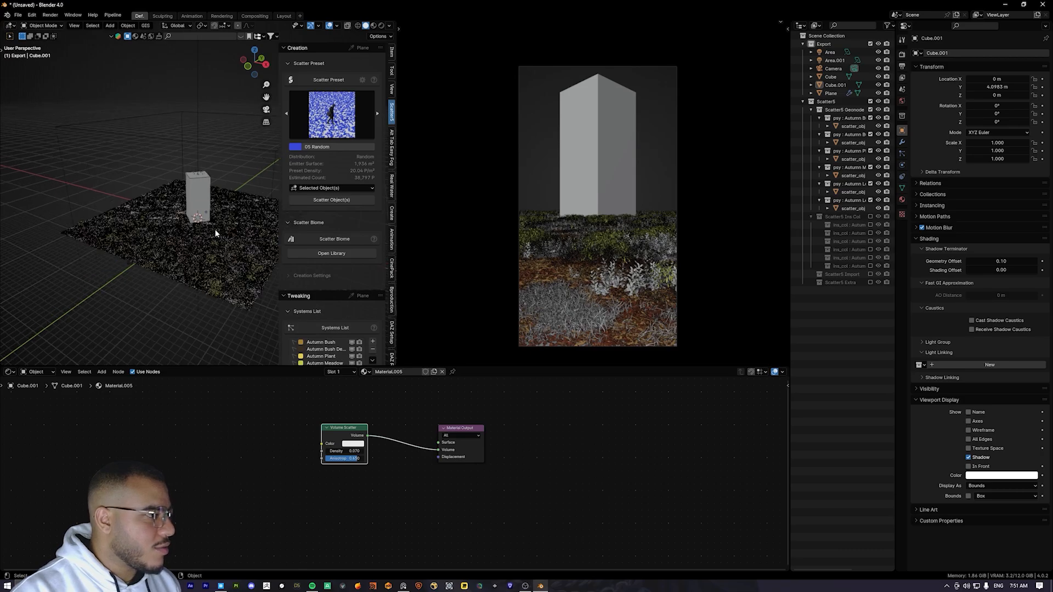
scroll(204, 231, up, 2)
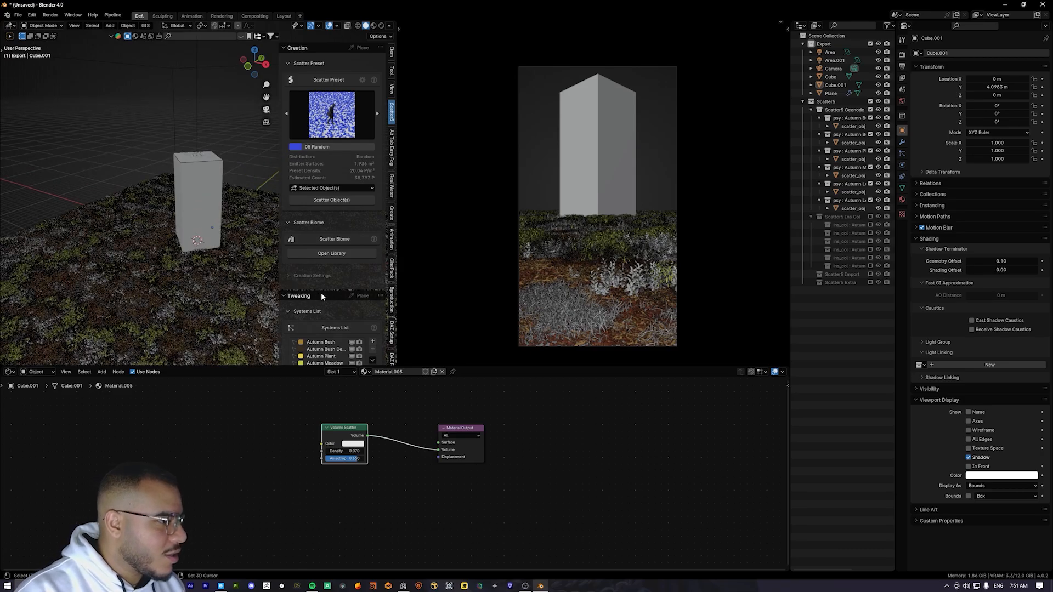
Step: Reduce the Scatter5 systems list to Autumn Plant and Autumn Meadow, removing the bush and leaves systems
scroll(324, 294, down, 5)
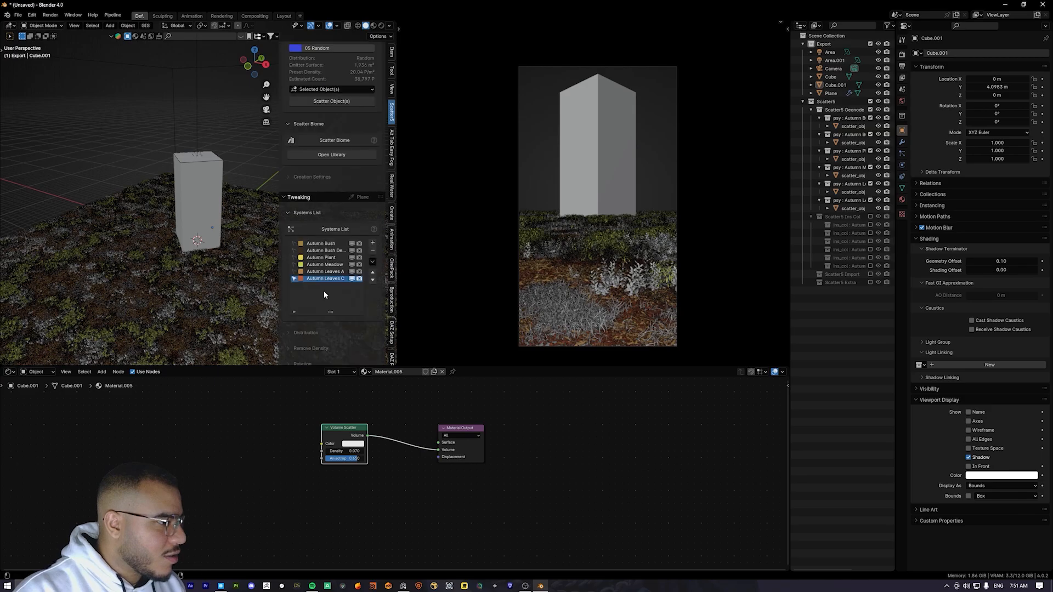
drag(352, 243, 352, 280)
click(351, 280)
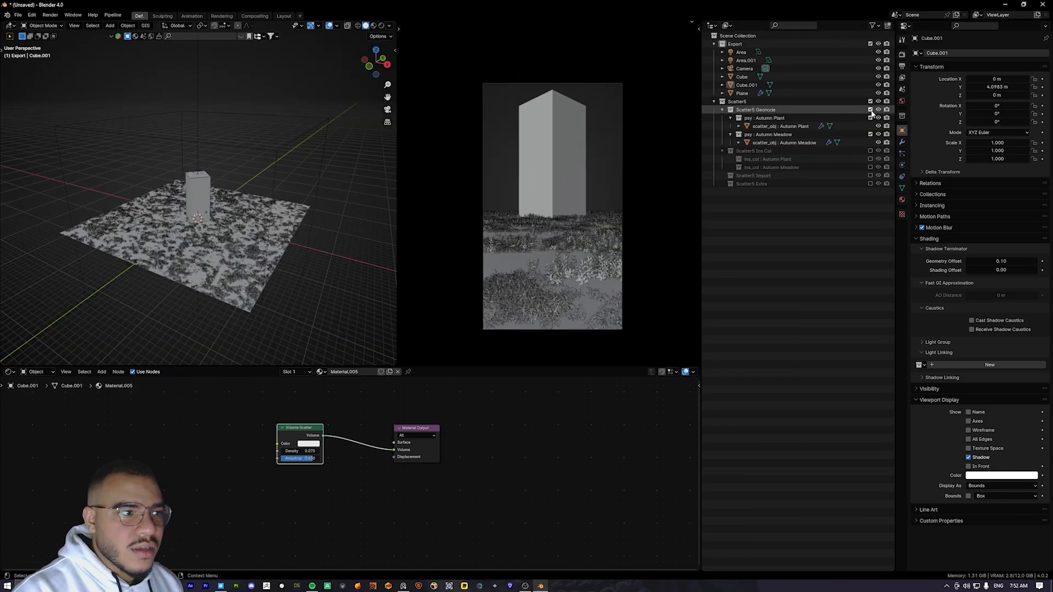
Step: Compare the scene with and without the Scatter5 Geonode collection and examine the scattered vegetation up close in the rendered camera view
click(870, 110)
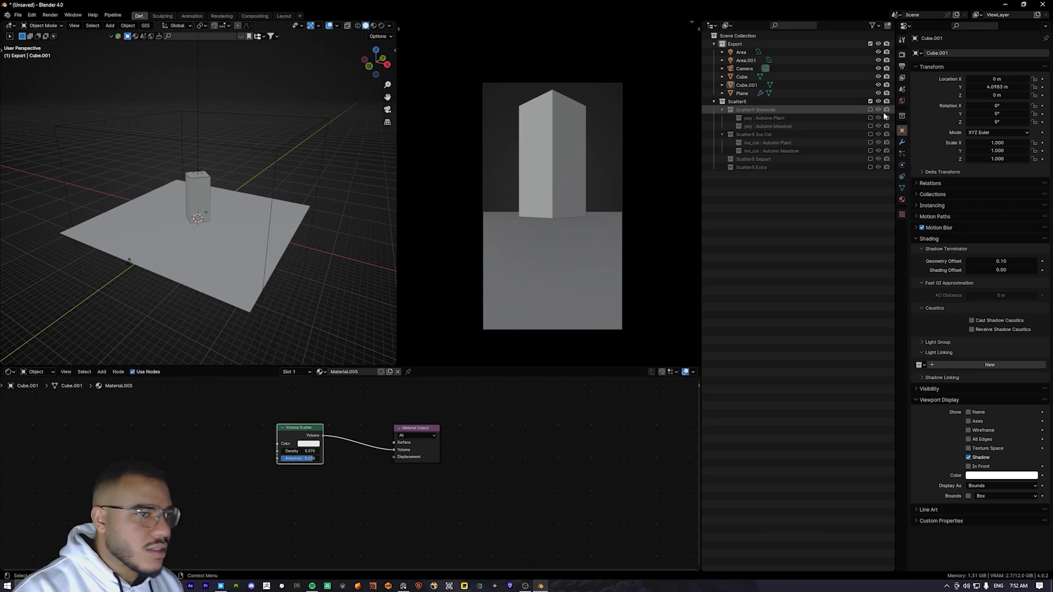
click(870, 110)
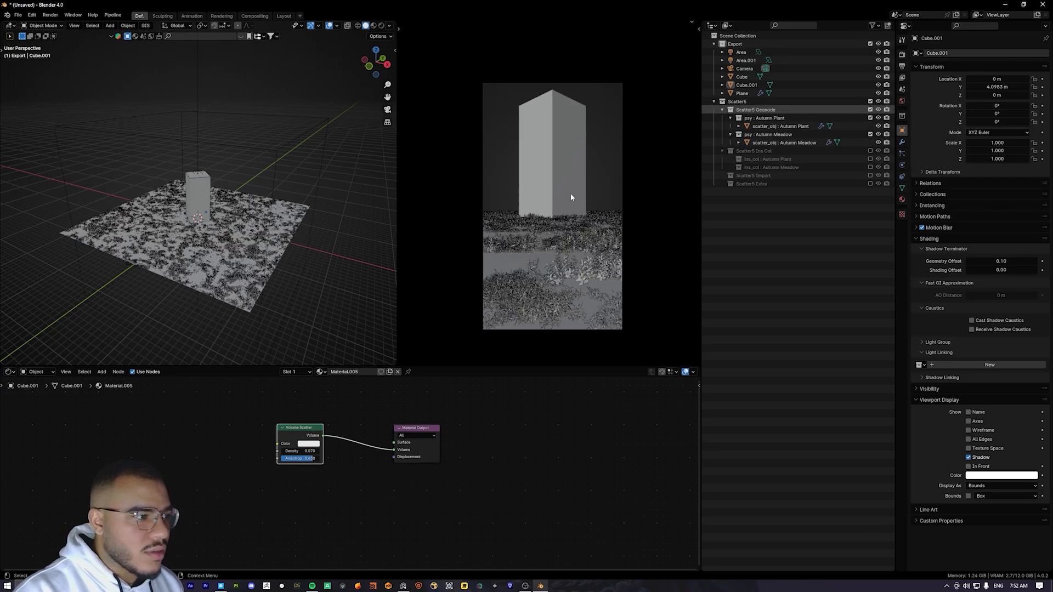
scroll(571, 195, up, 2)
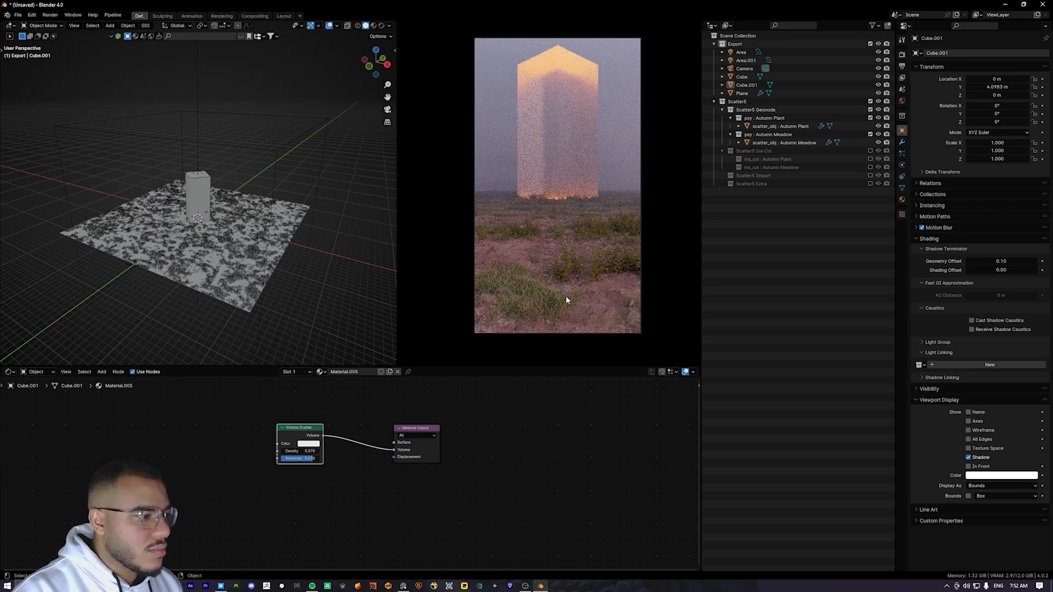
scroll(565, 254, up, 4)
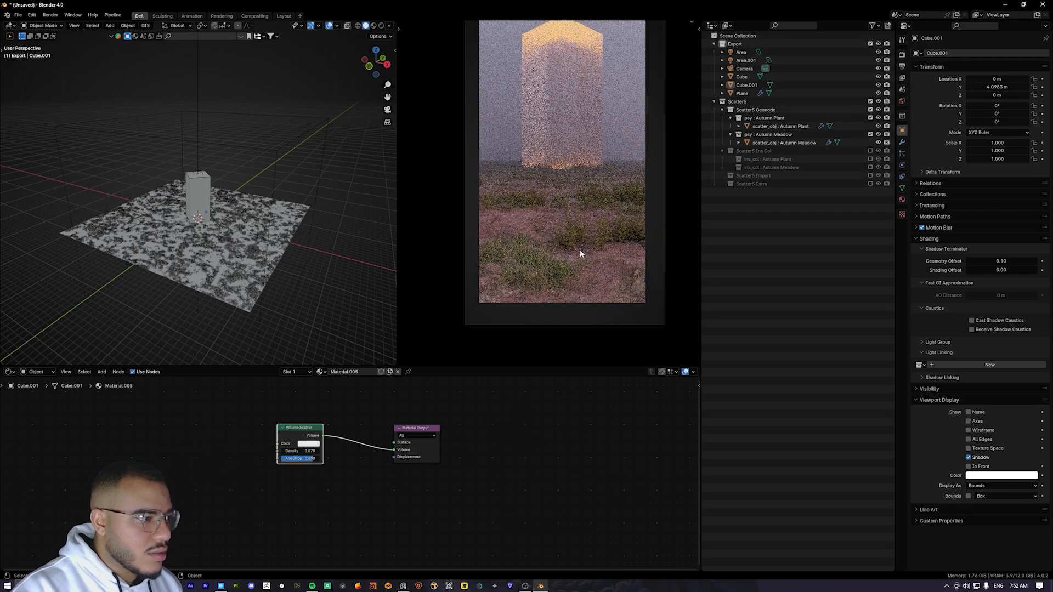
scroll(559, 220, up, 5)
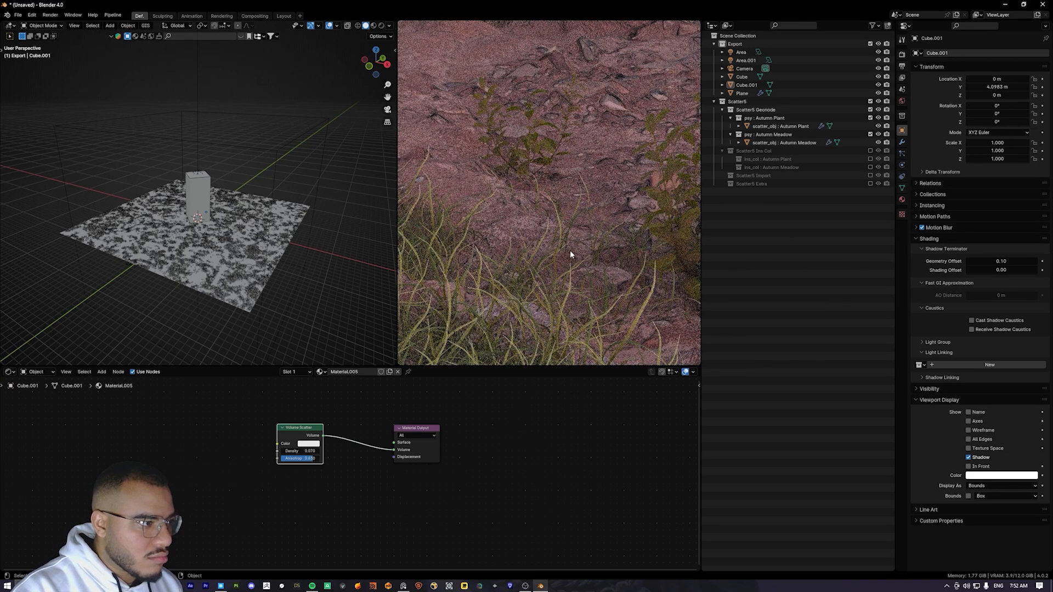
scroll(571, 254, down, 8)
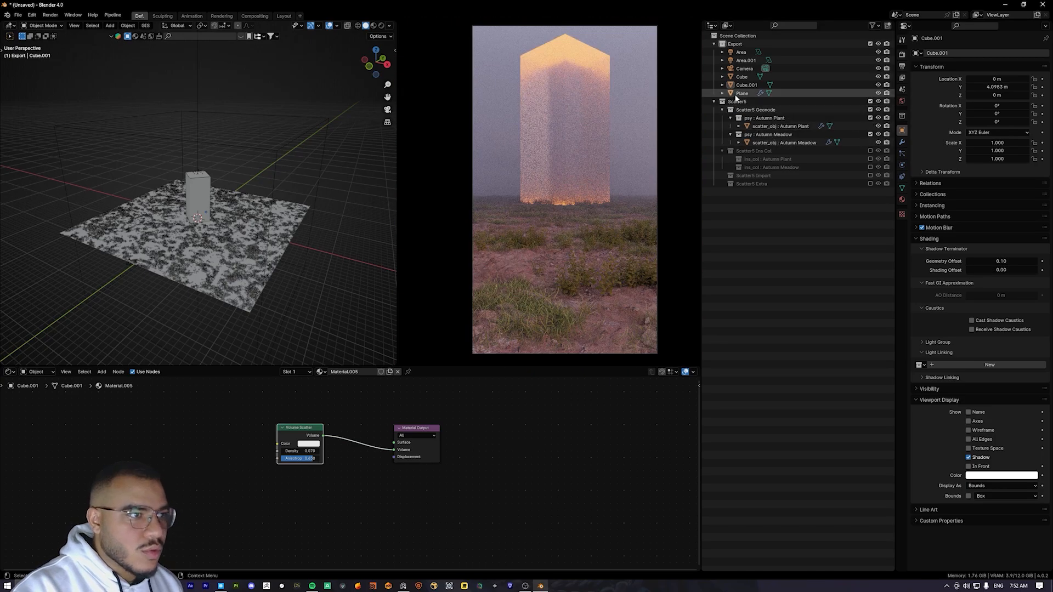
Step: Exclude the Scatter5 Geonode collection and duplicate both area lights twice, standing the copies upright around the cube's sides, turned diagonally about Z
click(741, 52)
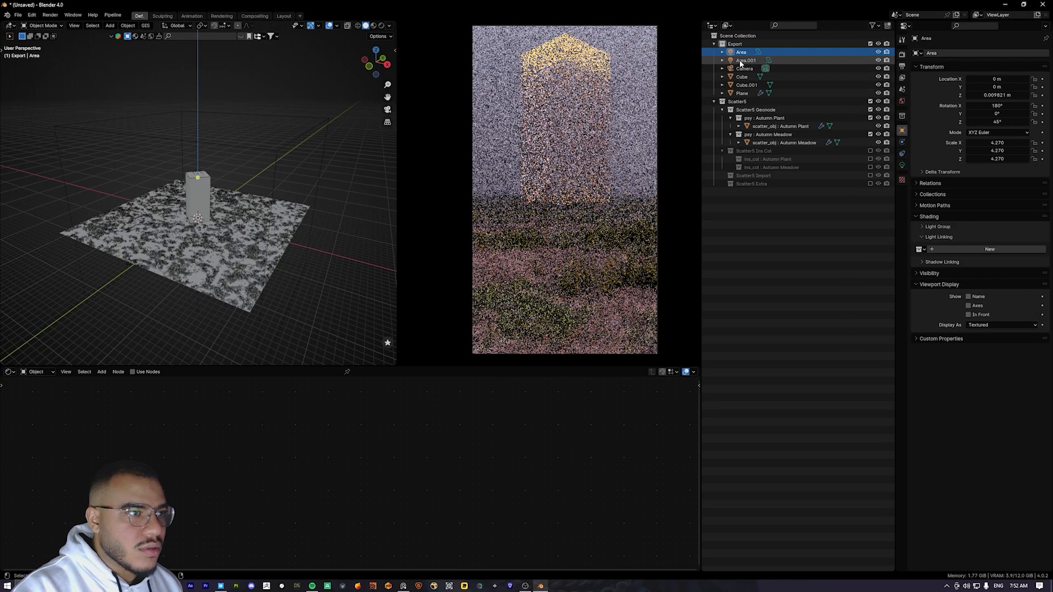
shift+click(739, 60)
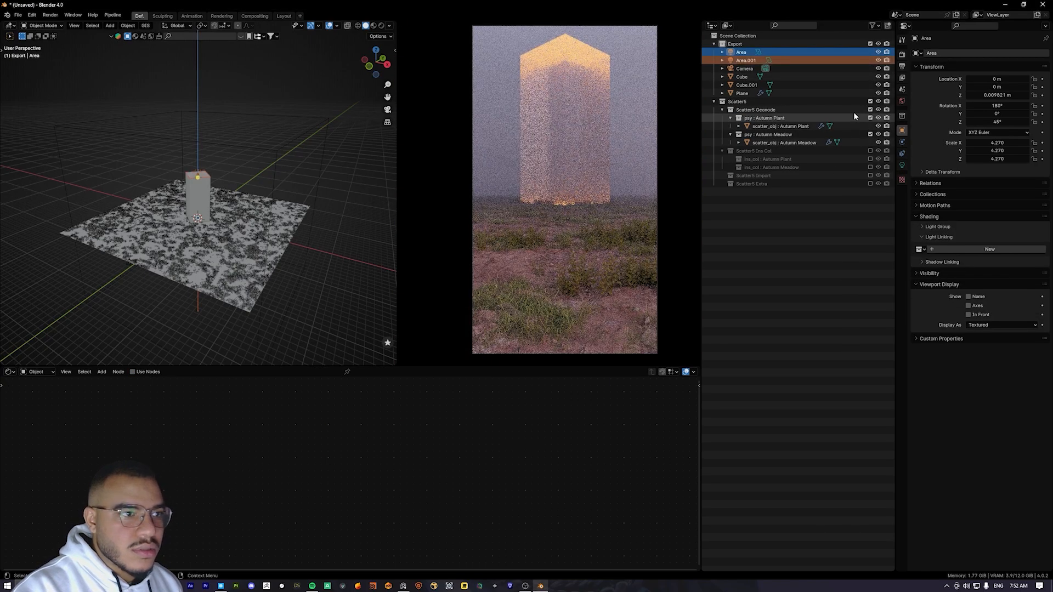
click(871, 110)
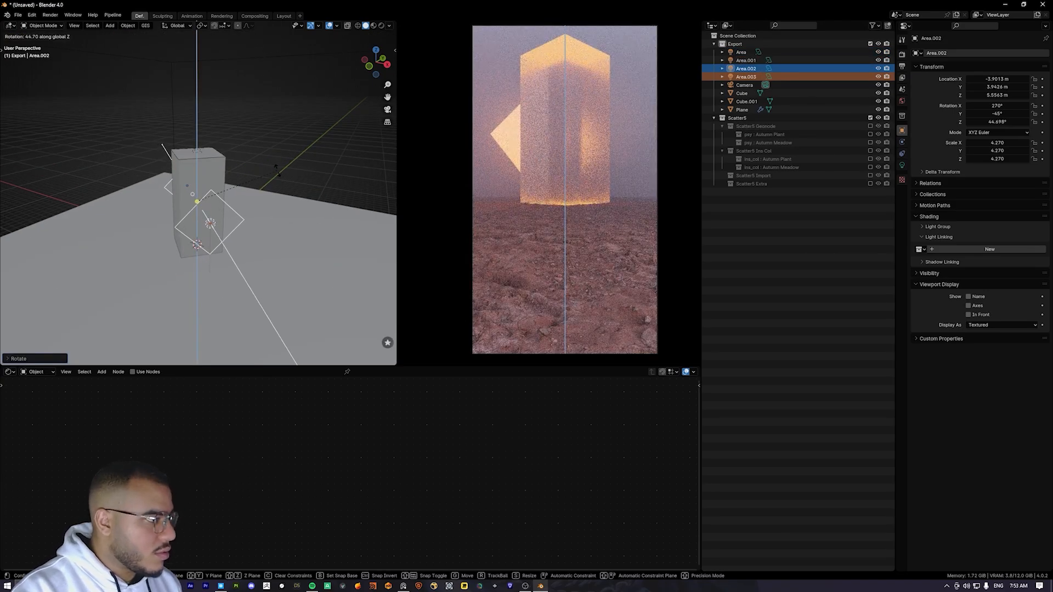
click(277, 171)
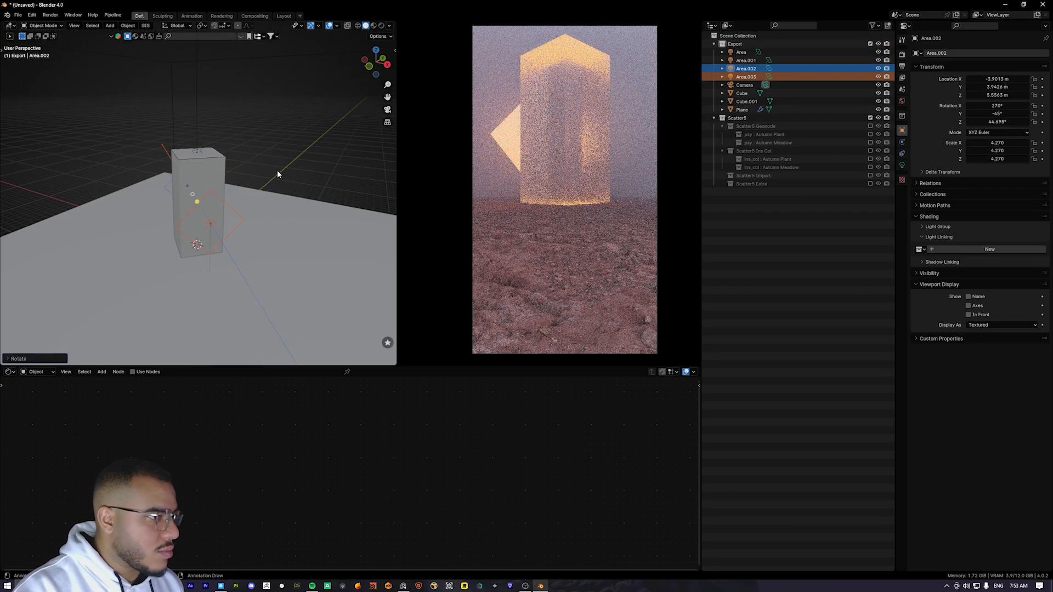
click(307, 172)
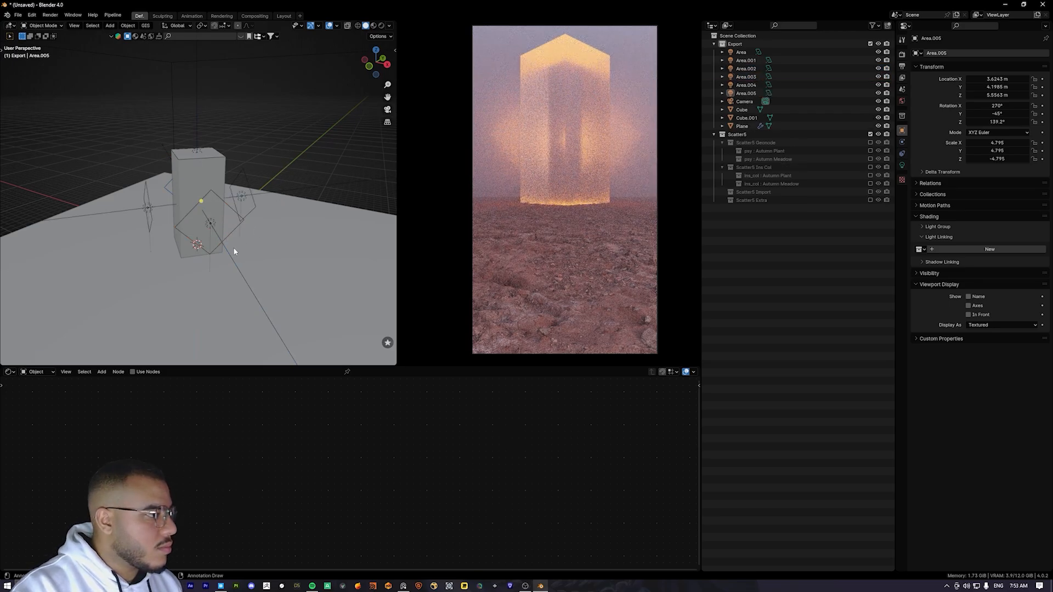
Step: Preview the new lighting with the scattered vegetation, exclude the scatter collection again, and switch to the reference board to examine the ground closely
click(870, 142)
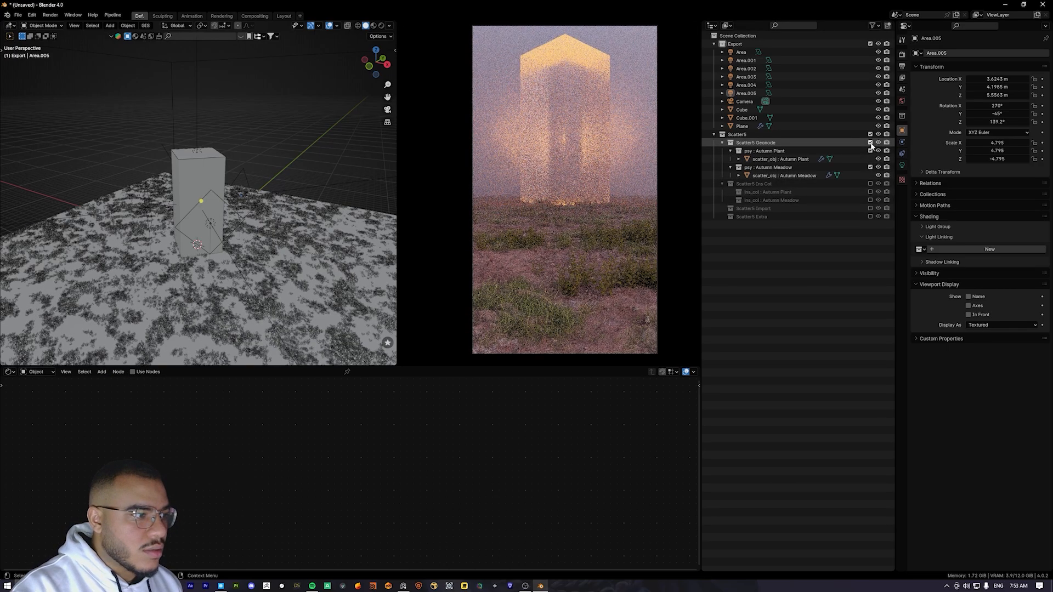
click(871, 143)
scroll(298, 274, down, 2)
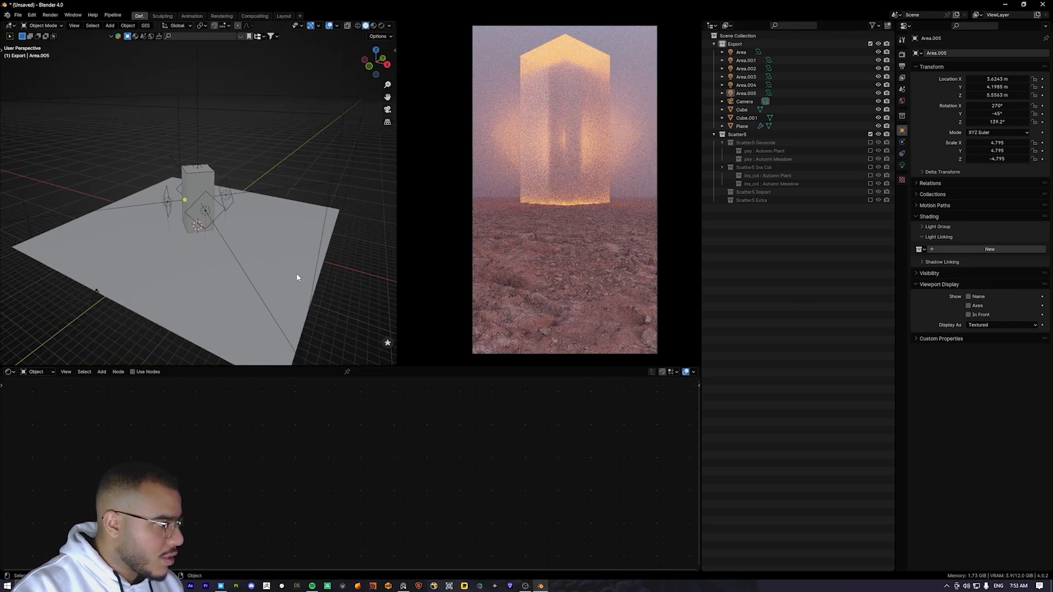
click(404, 586)
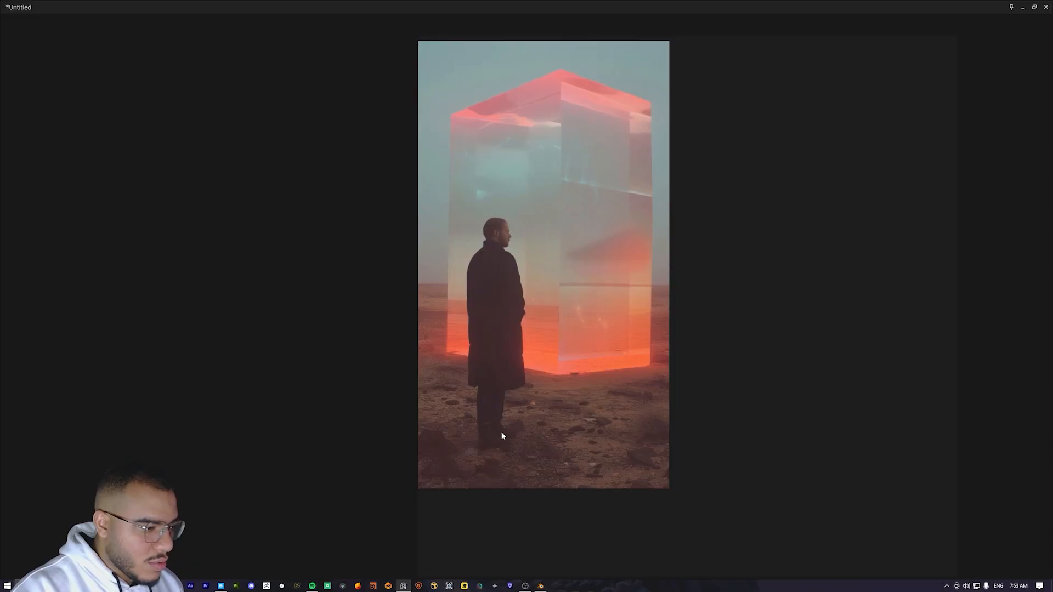
scroll(501, 432, up, 5)
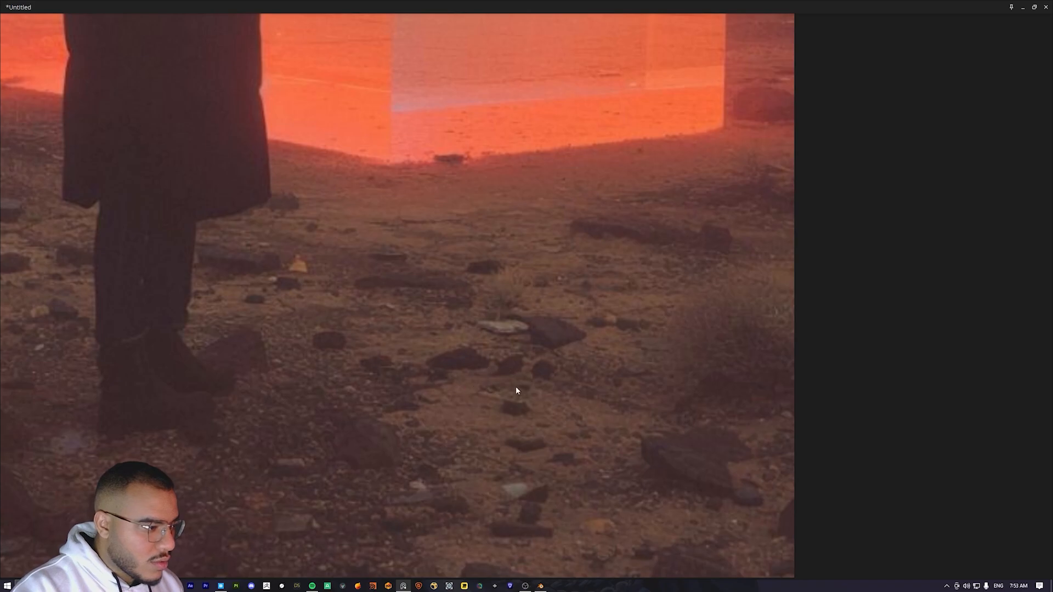
Step: Switch back to Blender, add the Rockplain Rocks scatter system to the ground plane, and enable the Scatter5 Geonode collection
click(397, 586)
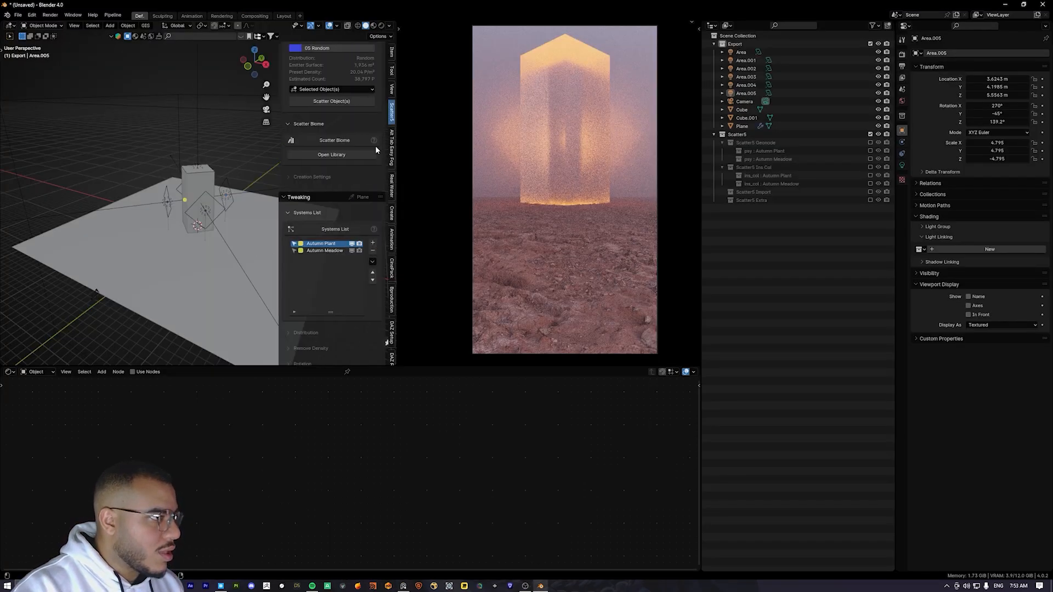
scroll(345, 223, up, 6)
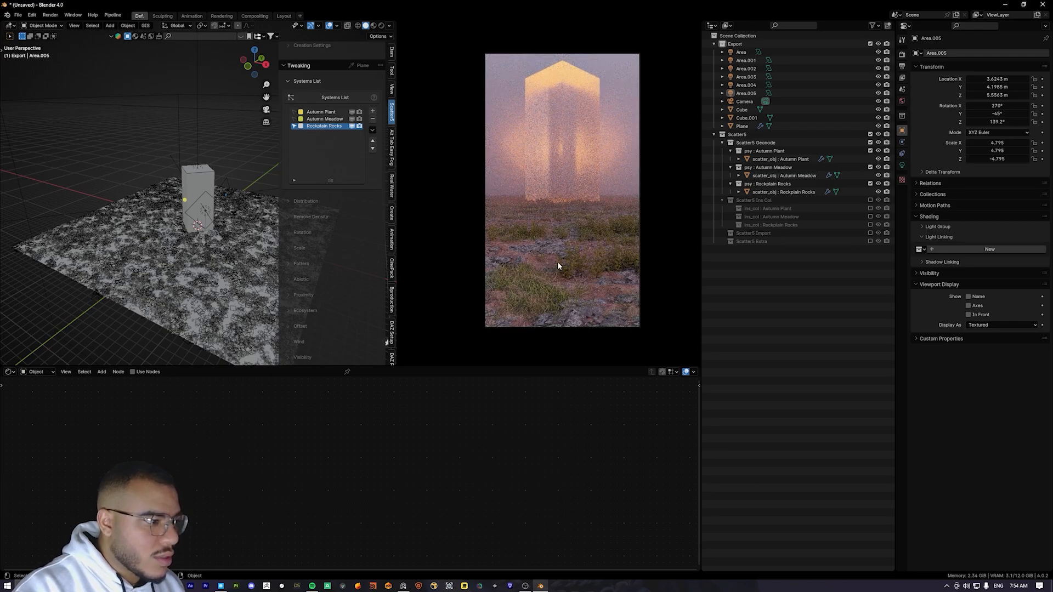
Step: Examine the scattered rocks and vegetation on the ground up close and then with the whole cube in the rendered camera view
shift+middle_drag(565, 245, 556, 198)
scroll(575, 225, up, 9)
scroll(570, 219, down, 9)
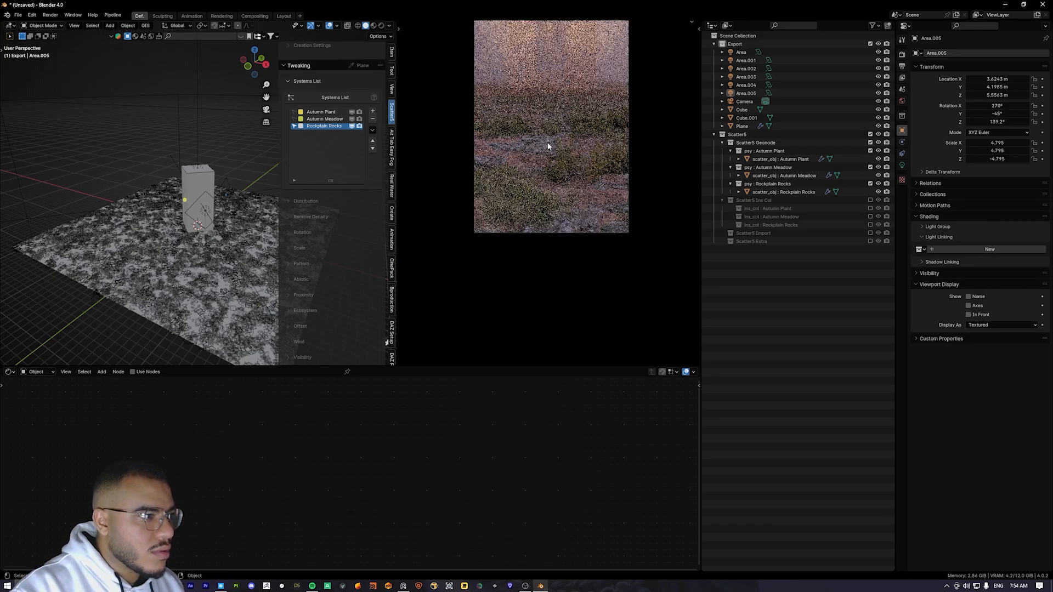
scroll(548, 147, up, 1)
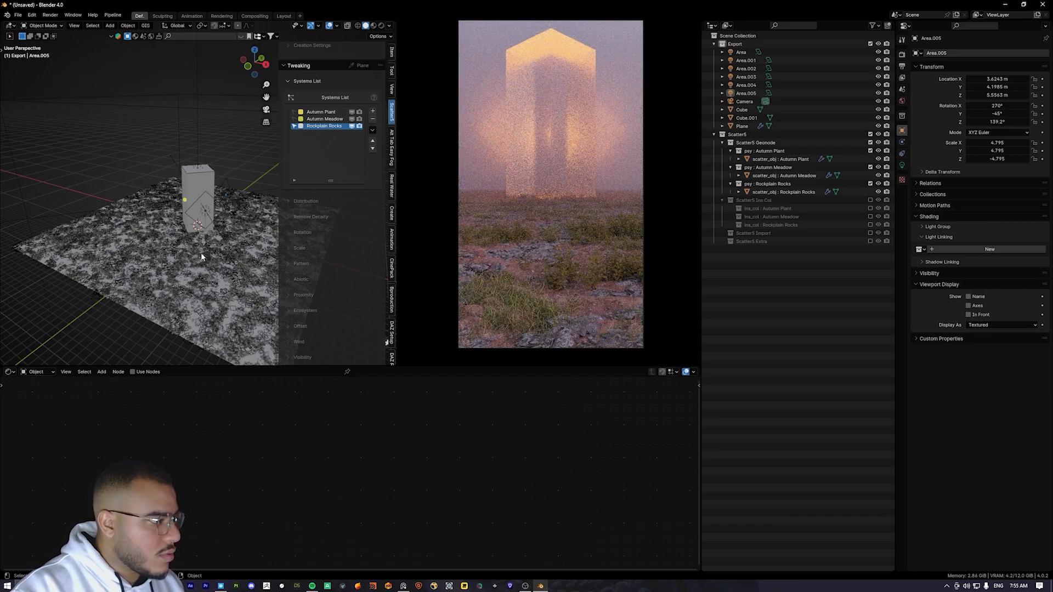
Step: Hide the viewport sidebar and exclude the Scatter5 Geonode collection from the view layer
key(n)
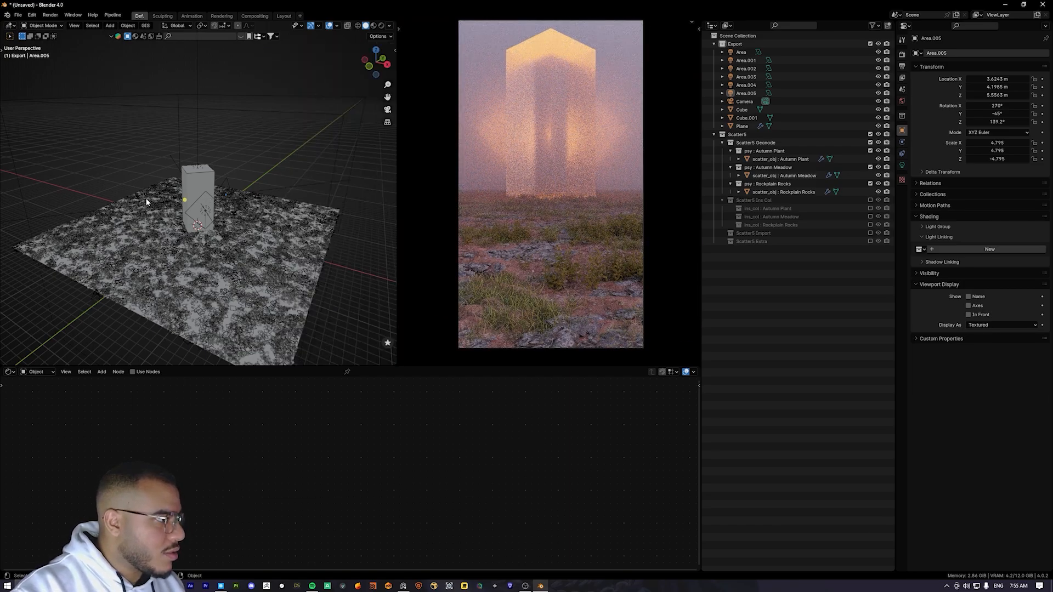
middle_drag(178, 237, 171, 238)
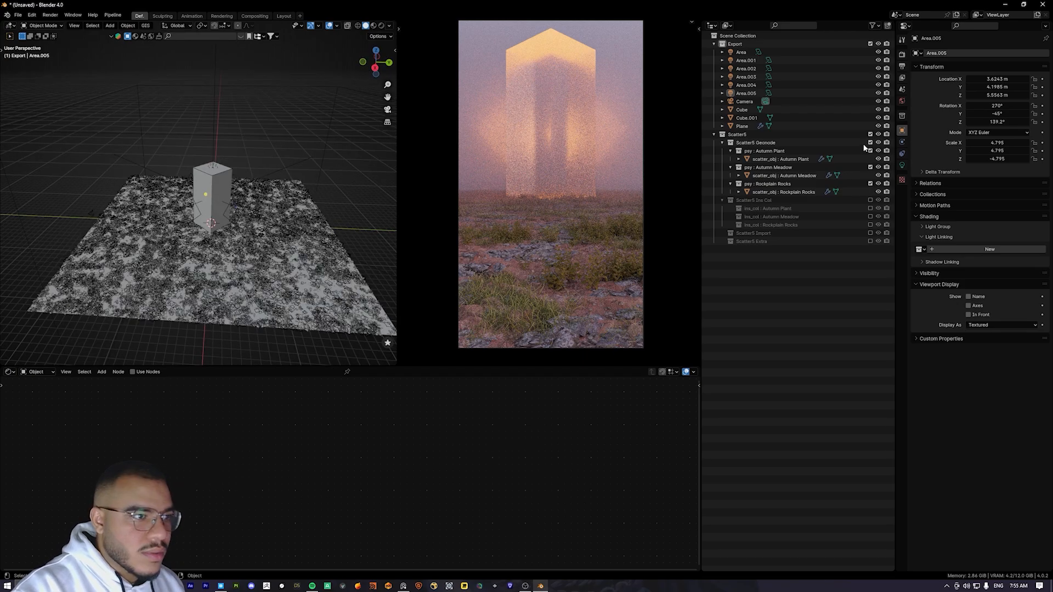
click(870, 143)
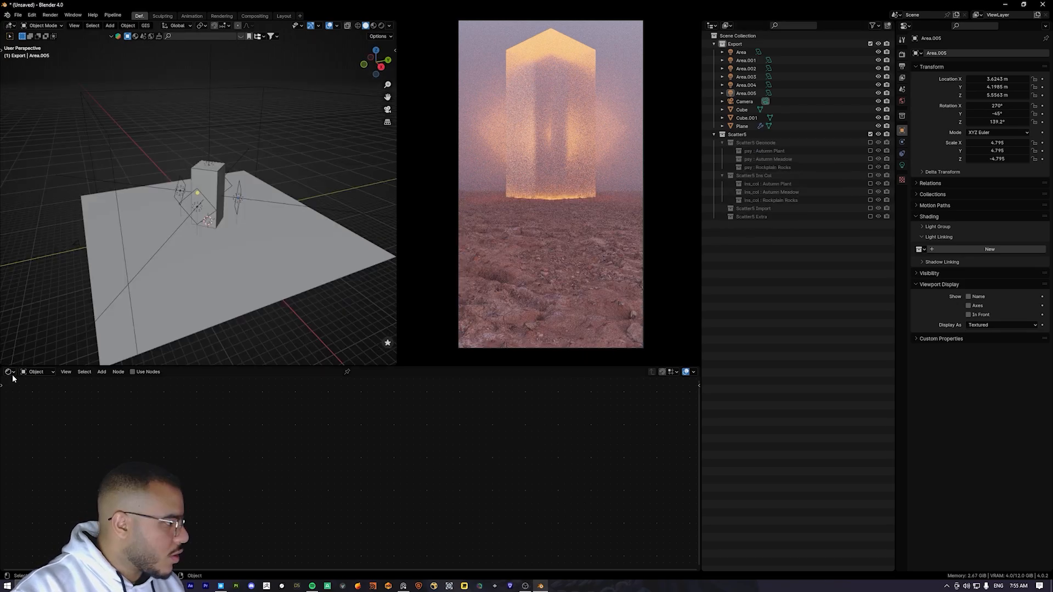
Step: Turn the Shader Editor into an Asset Browser, add the D3_WALK5 man from the People library to the scene, and move him along X
click(9, 372)
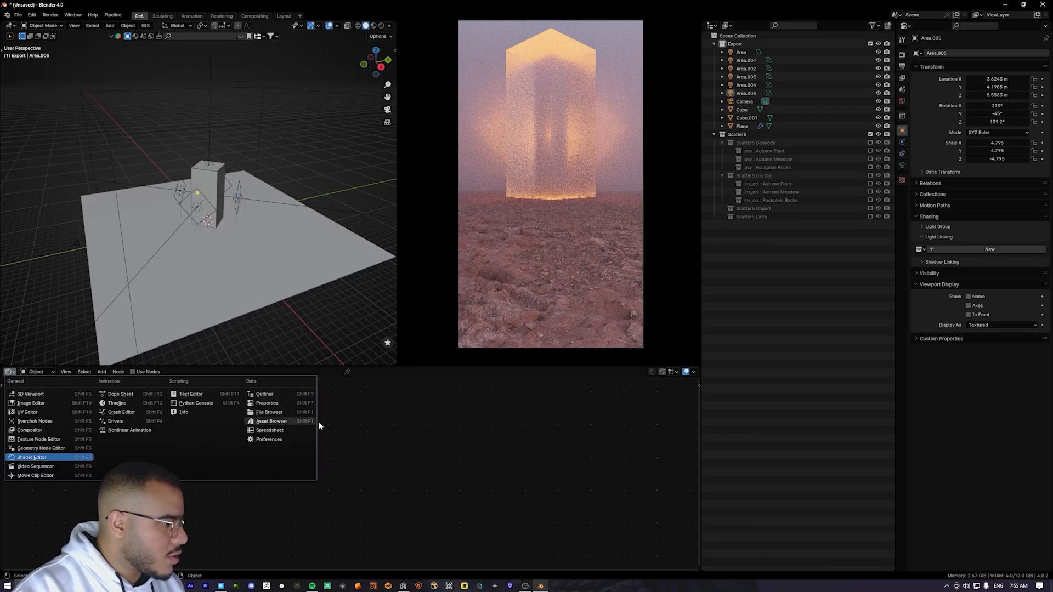
click(272, 421)
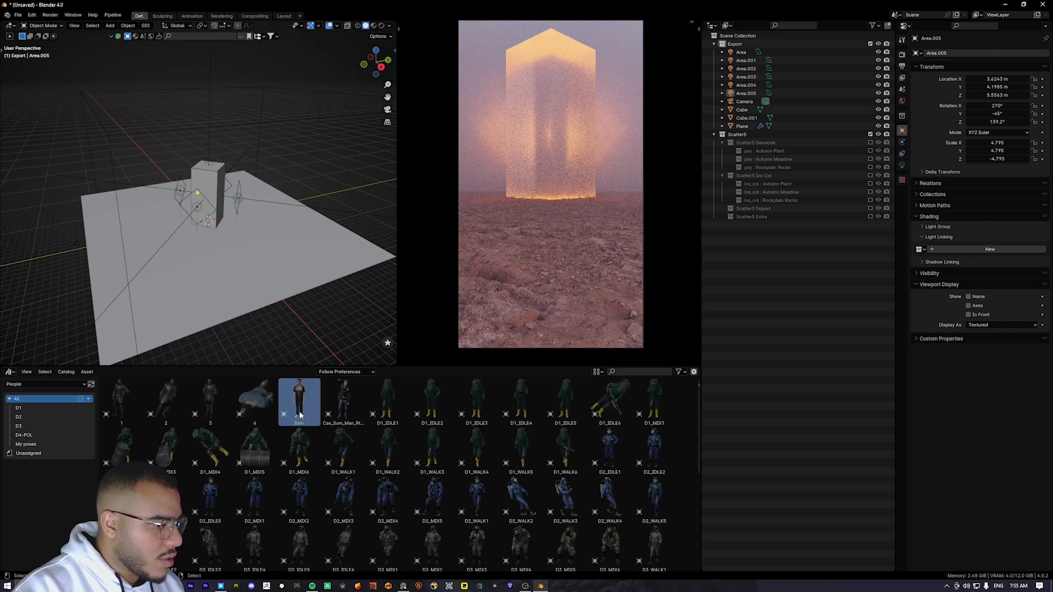
scroll(433, 493, down, 8)
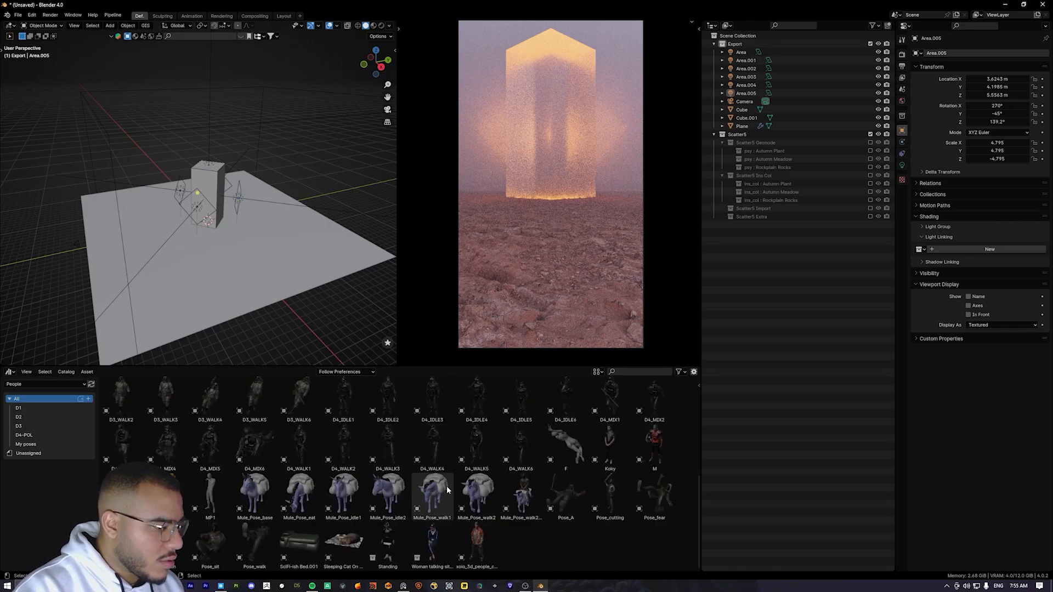
drag(254, 397, 296, 336)
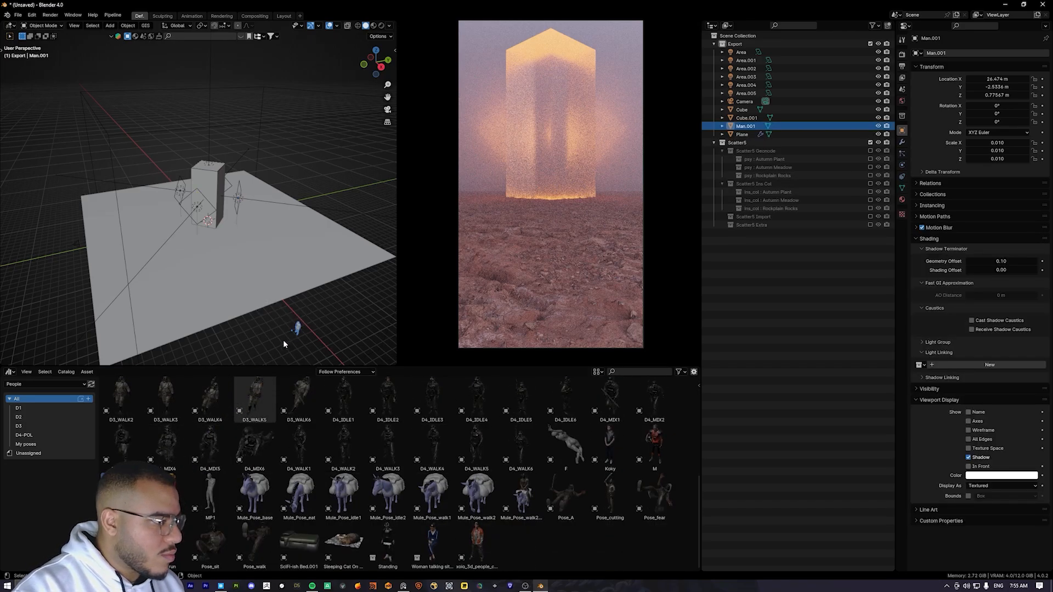
key(g)
key(x)
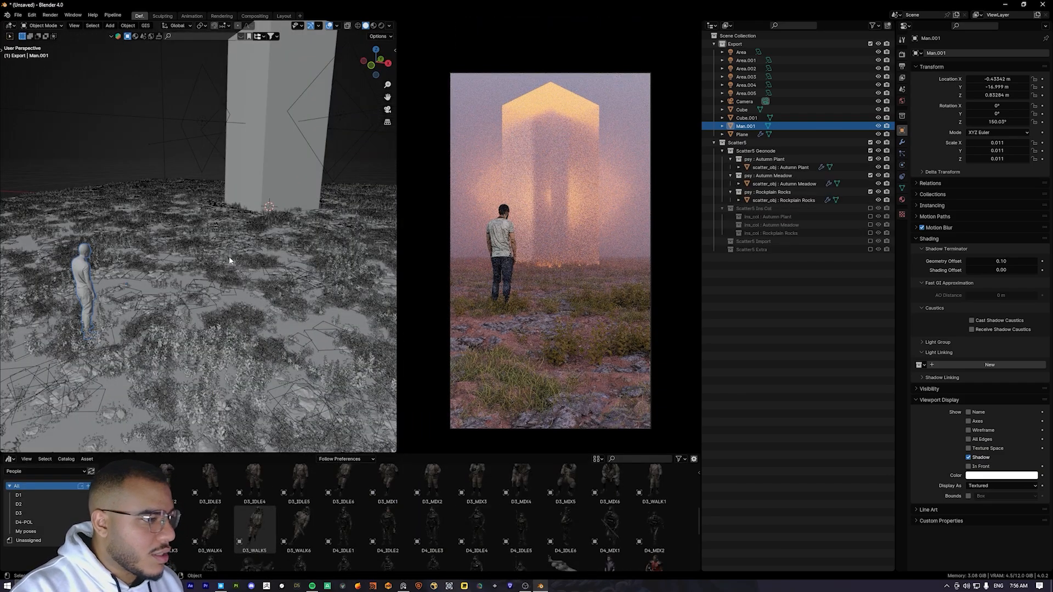
Step: Switch to the reference board and examine the whole image, comparing the man's size and position against the cube
click(403, 586)
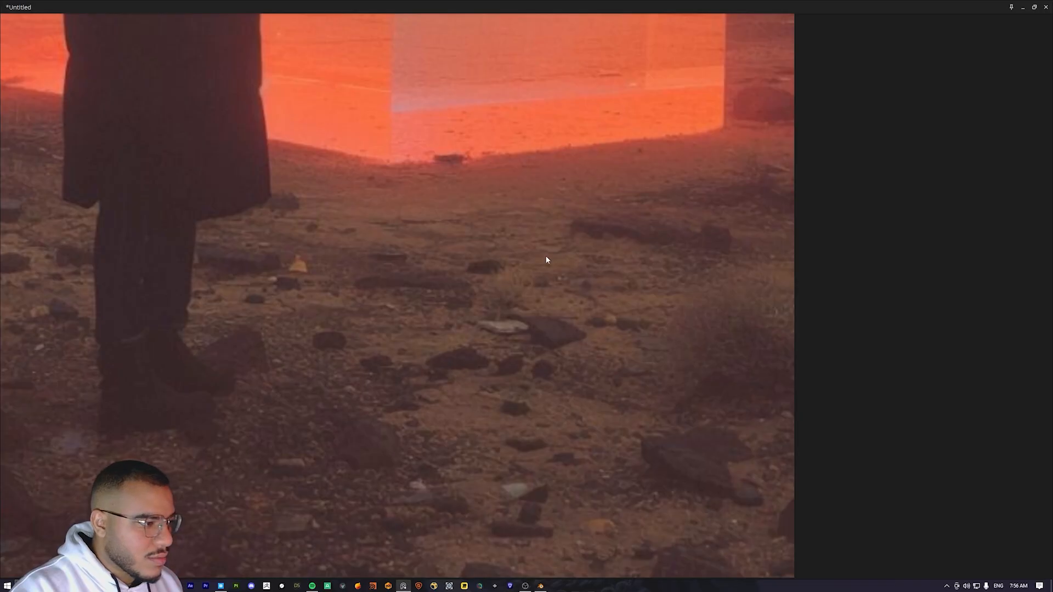
scroll(414, 268, down, 7)
middle_drag(416, 219, 428, 340)
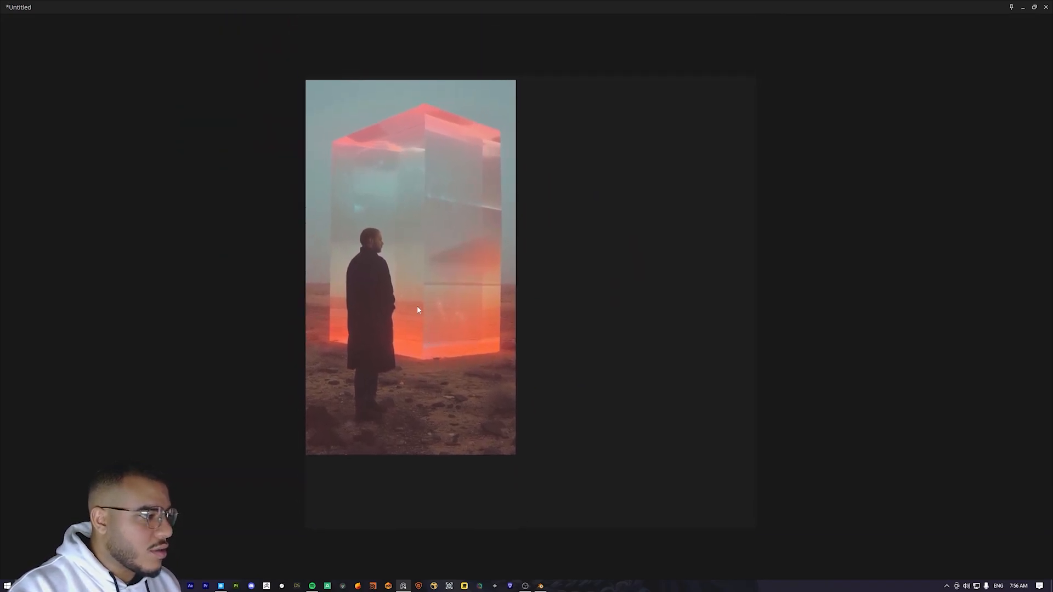